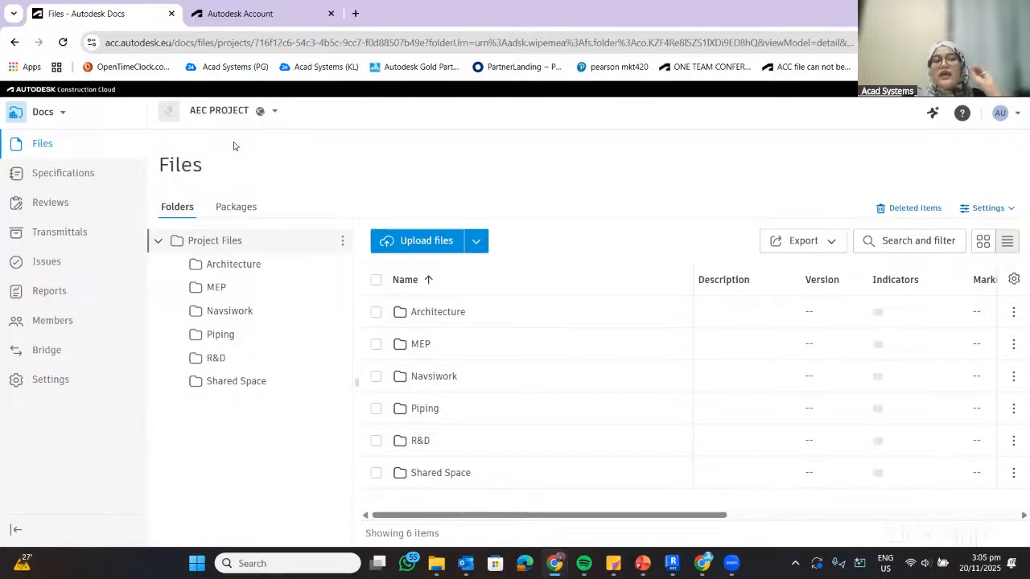
- Review the BIM Manager's role, access level and assigned products in the project's member list
click(67, 328)
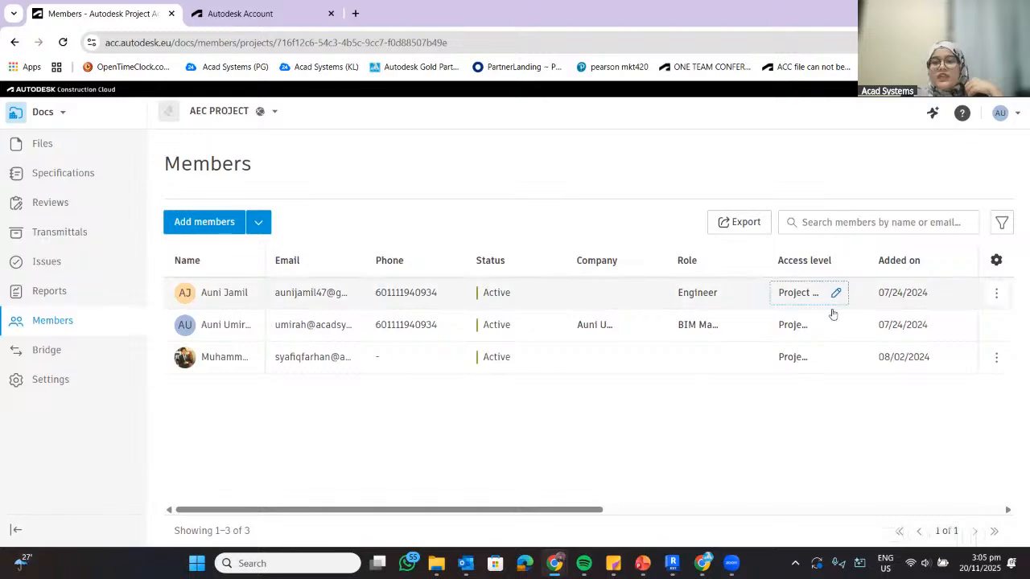
mouse_move(775, 329)
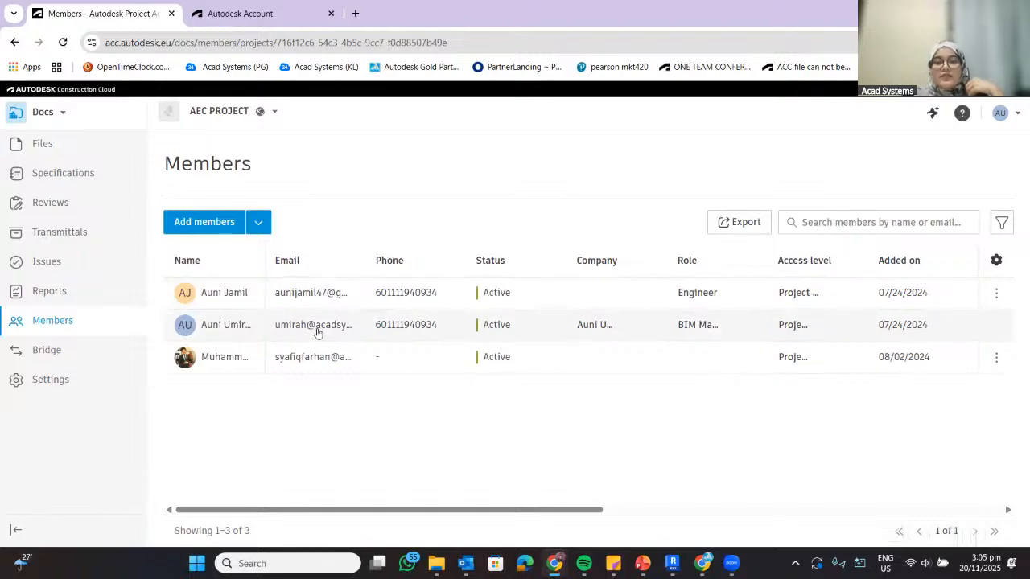
click(479, 326)
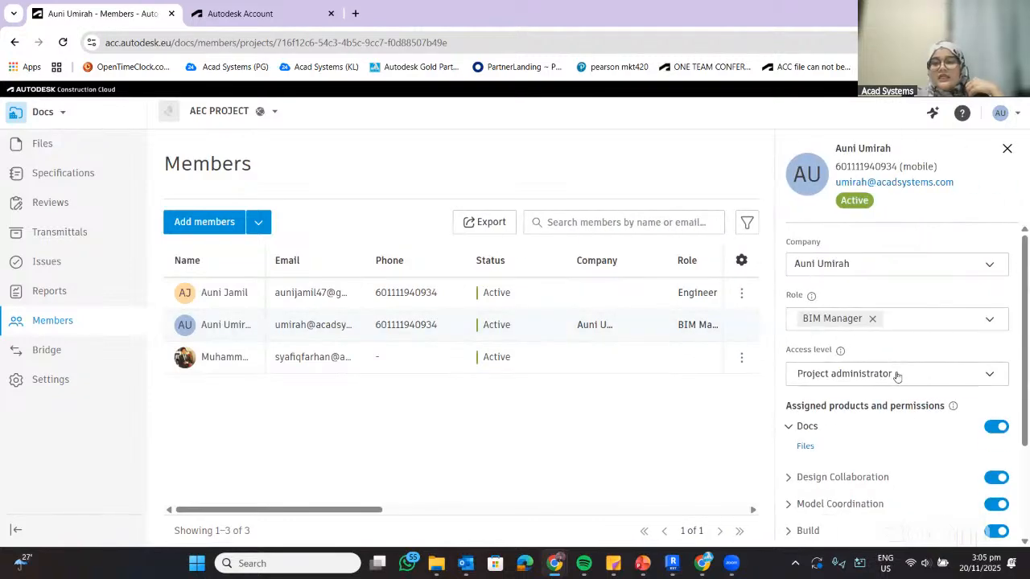
scroll(895, 375, down, 2)
scroll(897, 377, up, 2)
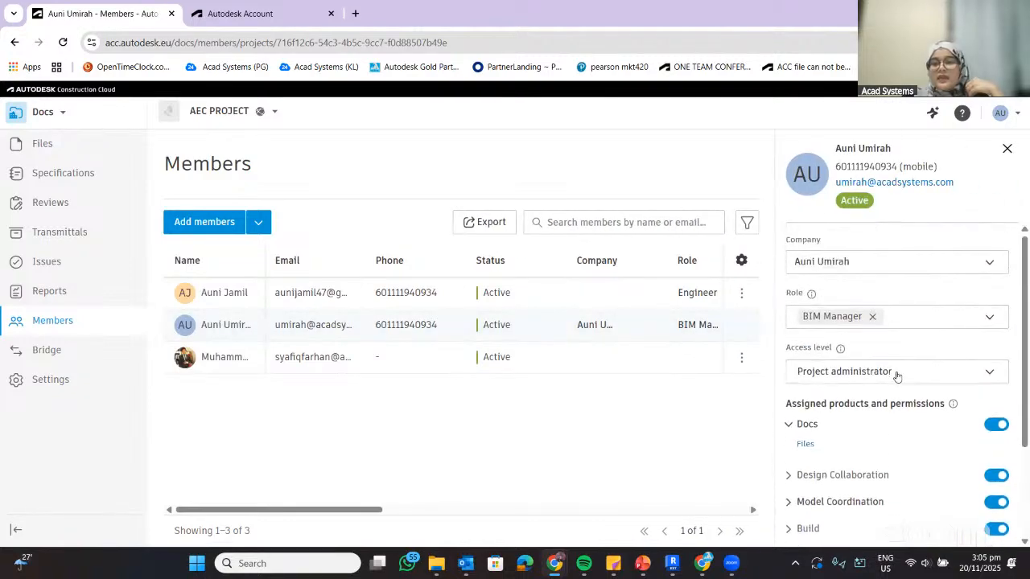
mouse_move(833, 356)
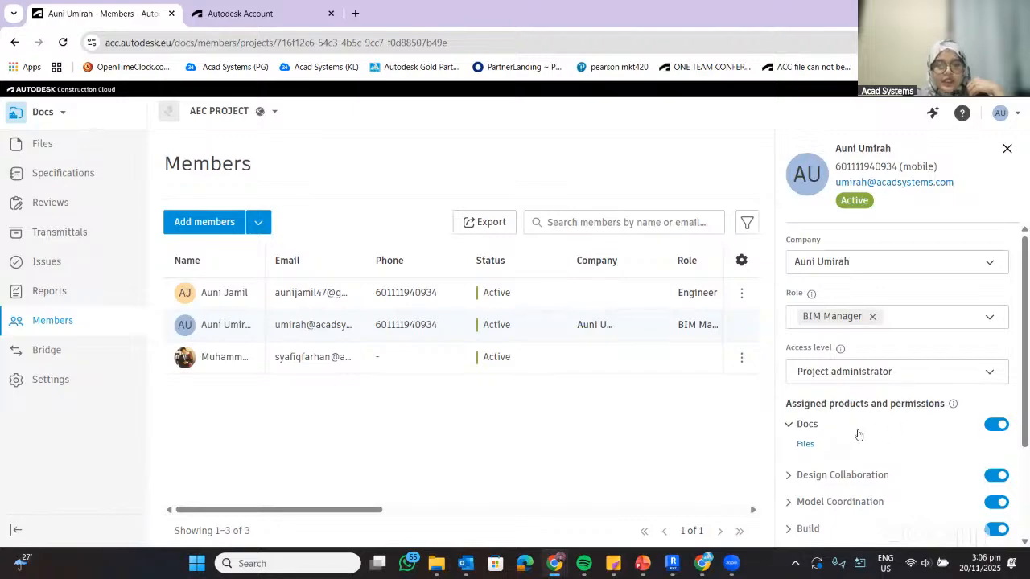
click(1006, 149)
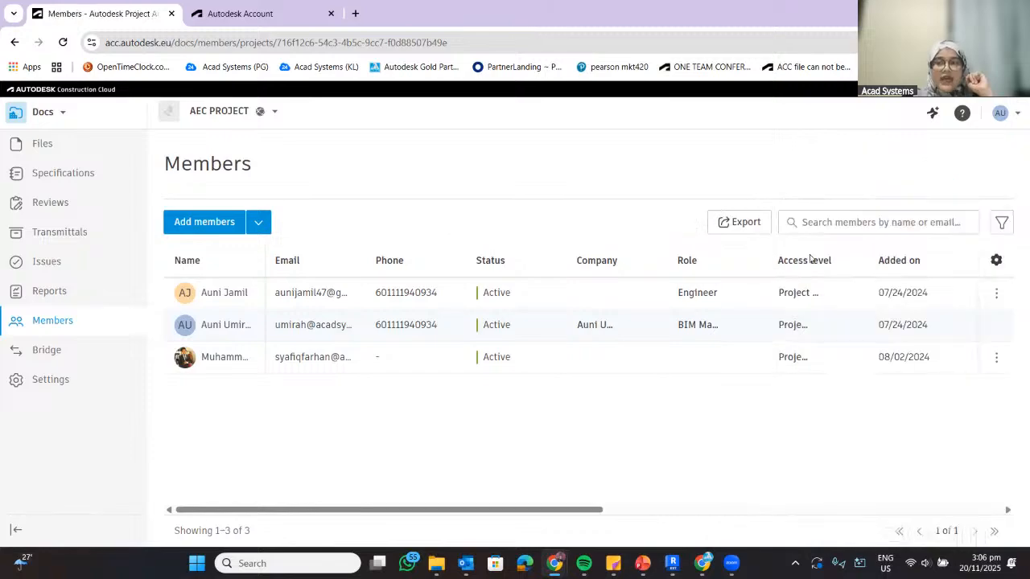
- Switch to Account Admin and open the Content Catalog from the Library
click(59, 115)
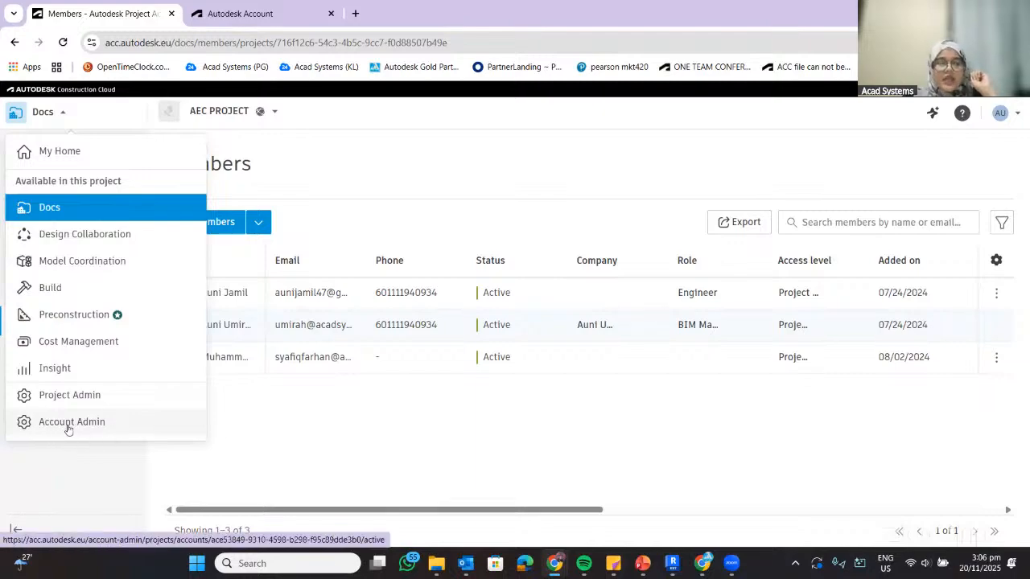
click(119, 424)
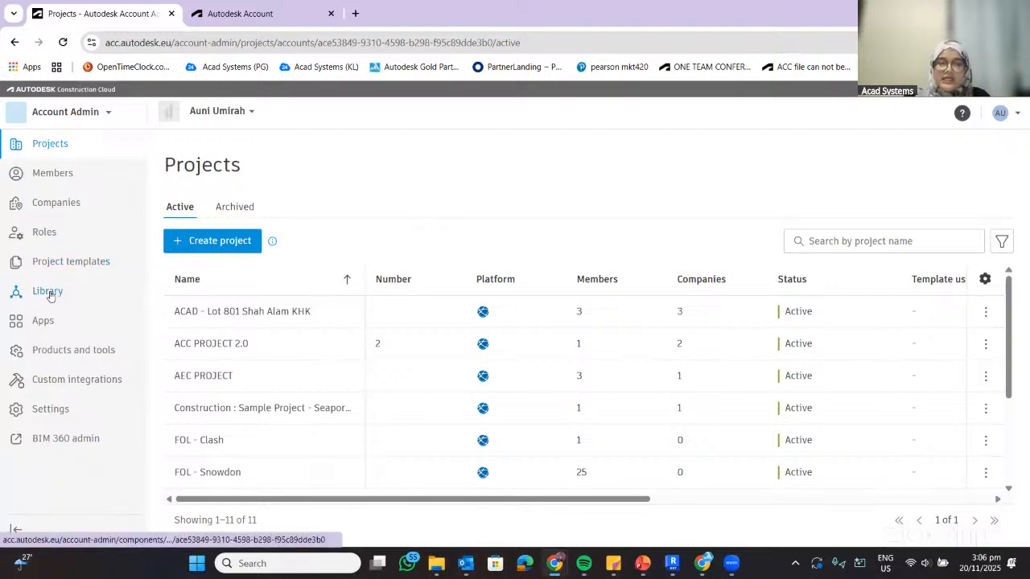
click(16, 291)
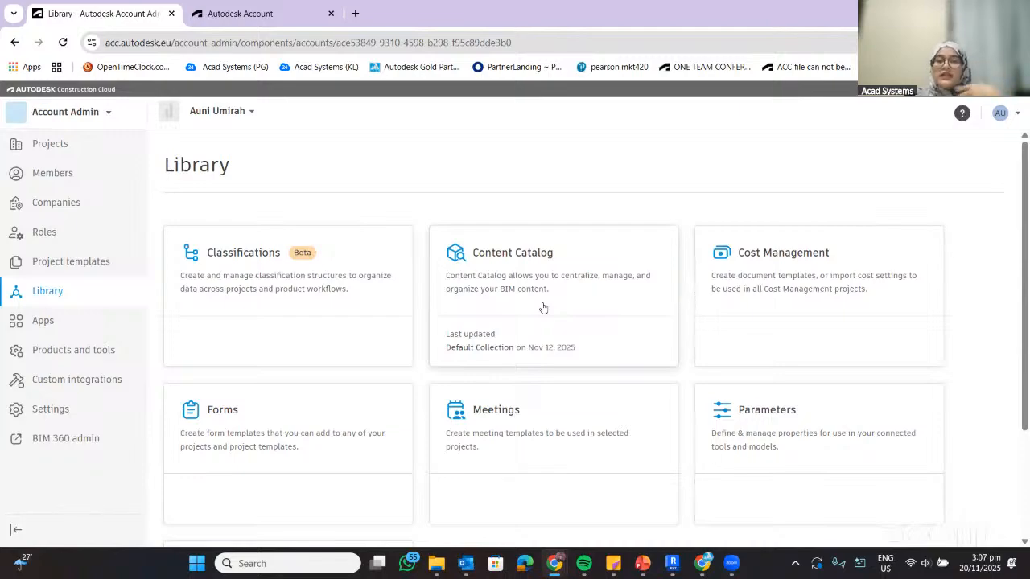
click(578, 291)
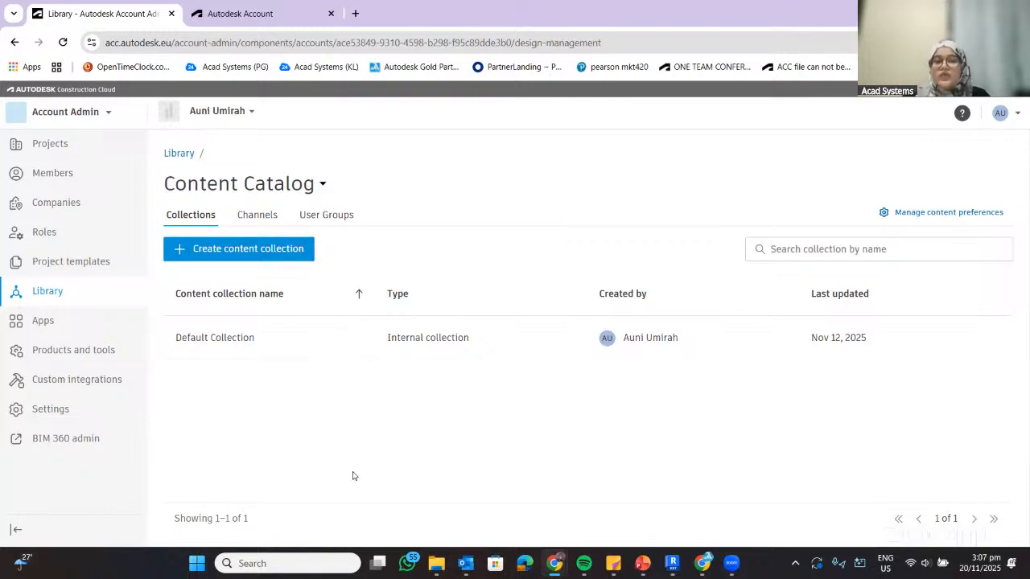
- Start a new content collection named "Project A", leaving its description empty
click(225, 251)
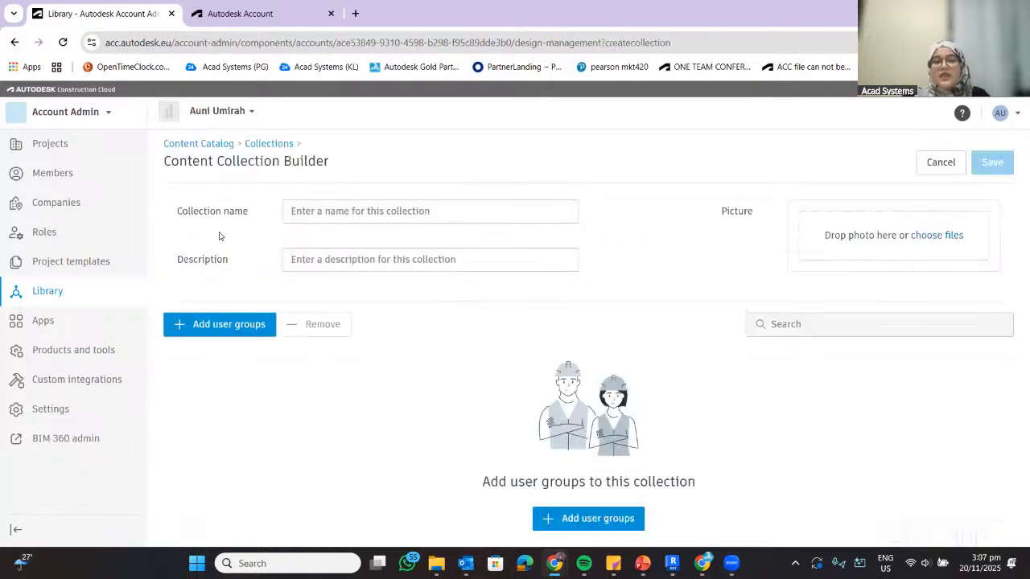
click(352, 211)
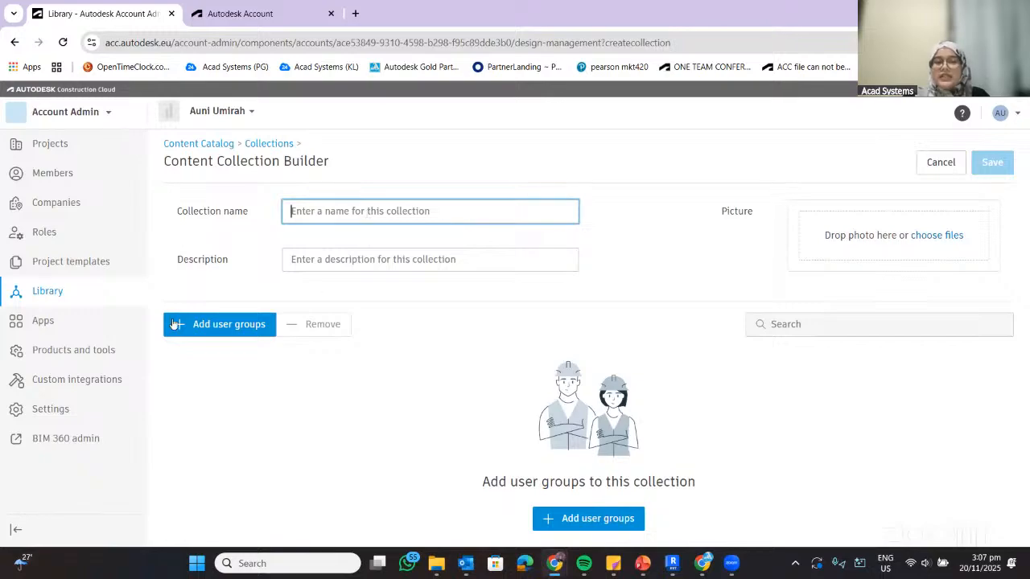
click(315, 260)
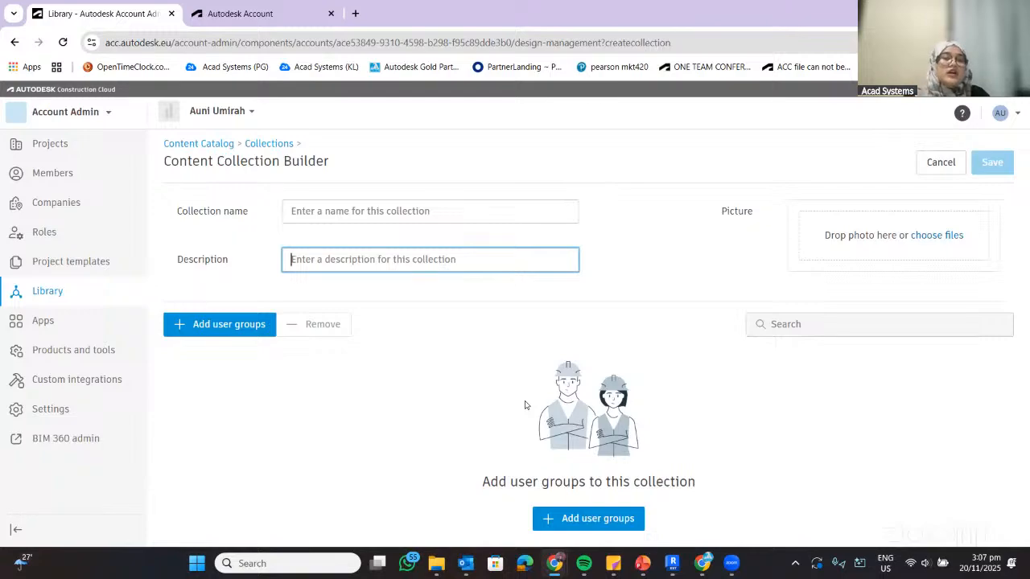
click(383, 212)
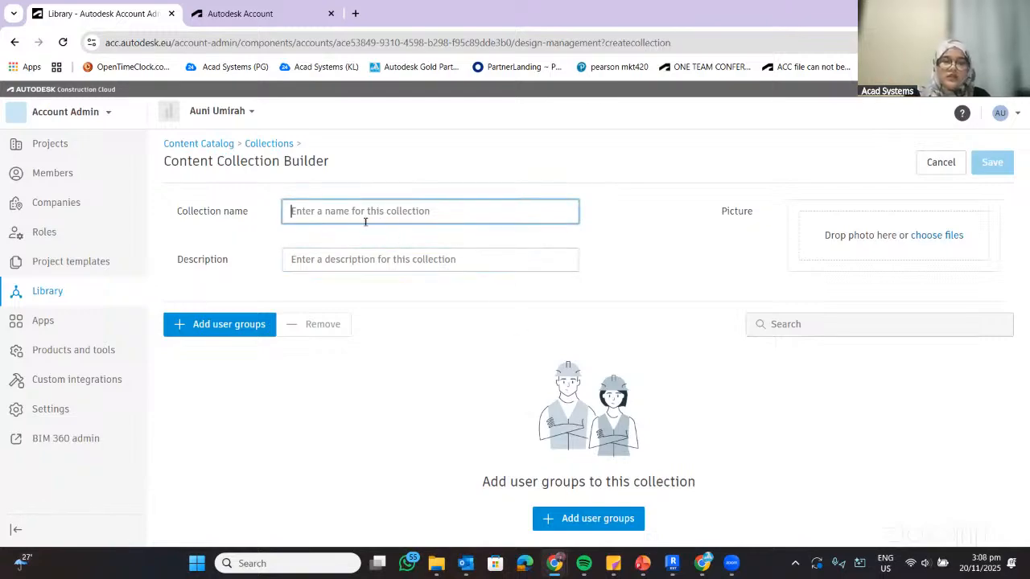
text(Pro)
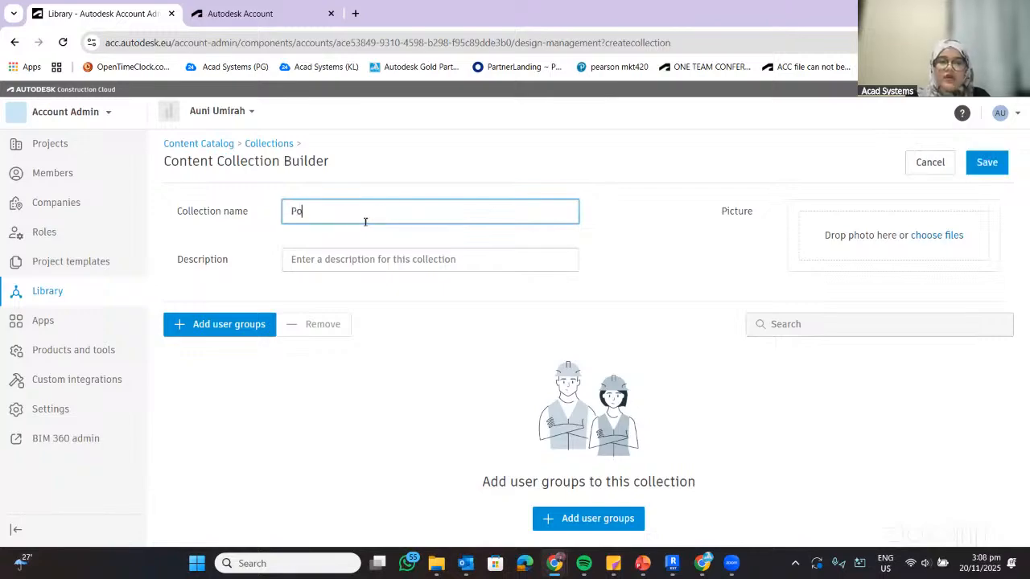
key(BackSpace)
key(BackSpace)
text(rojec)
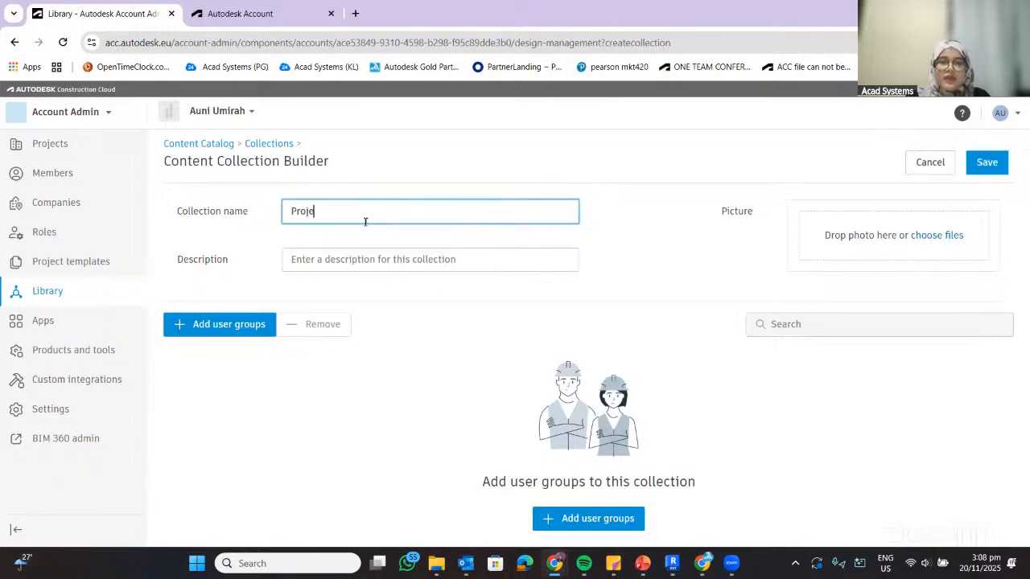
text(t A)
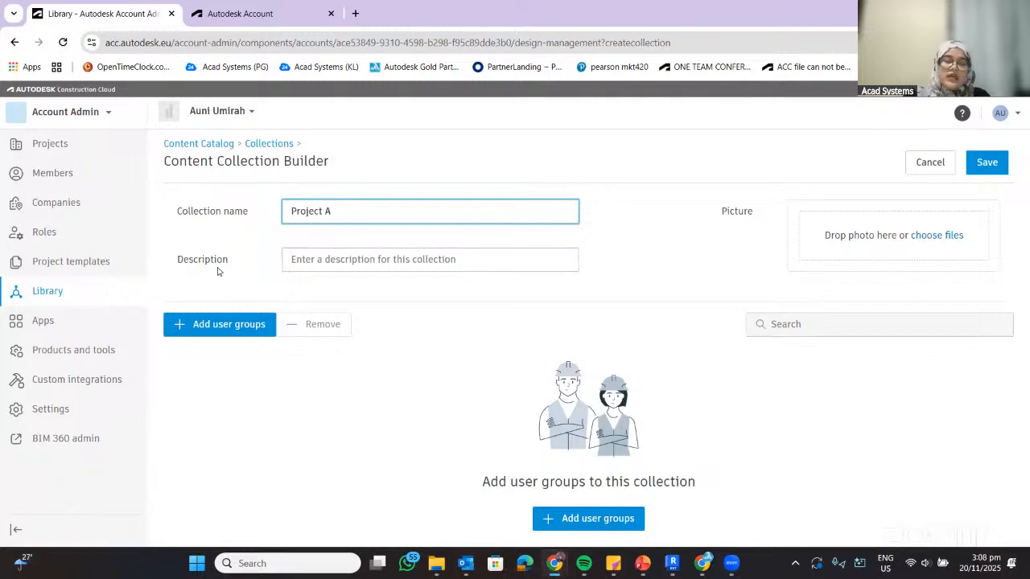
click(296, 273)
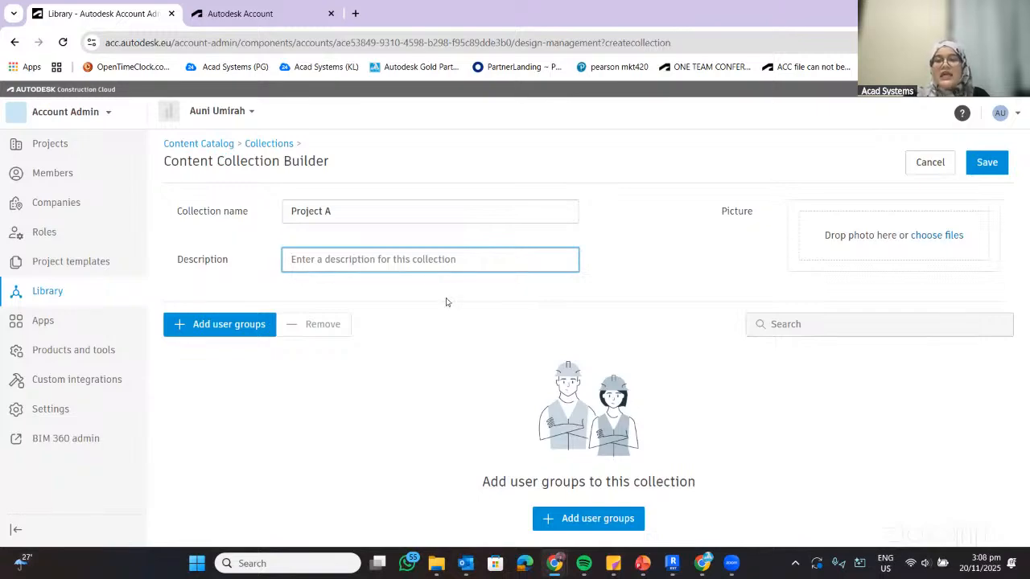
- Add the Account admin user group to the collection with read, download / insert, upload and edit permissions
click(199, 325)
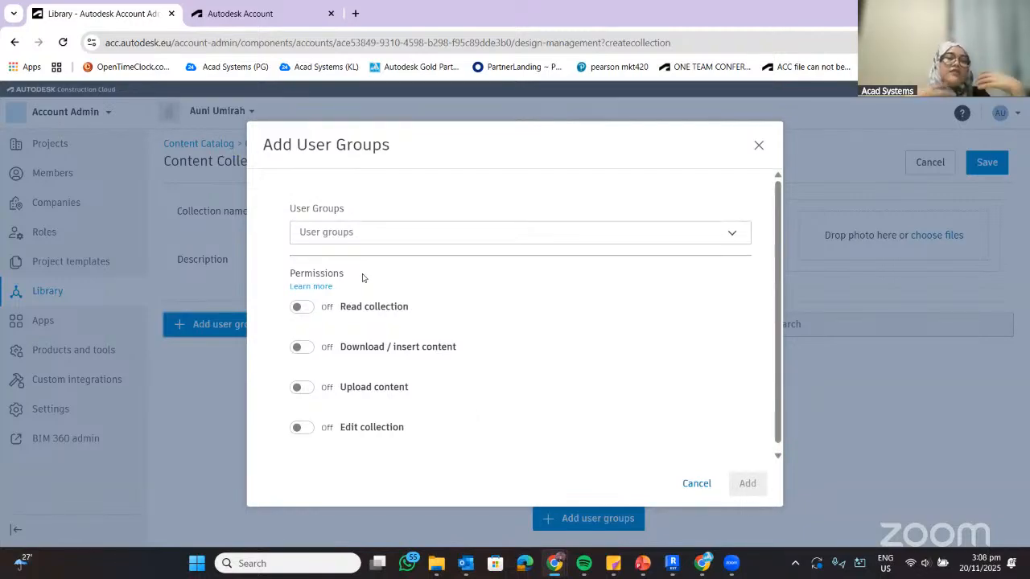
click(351, 232)
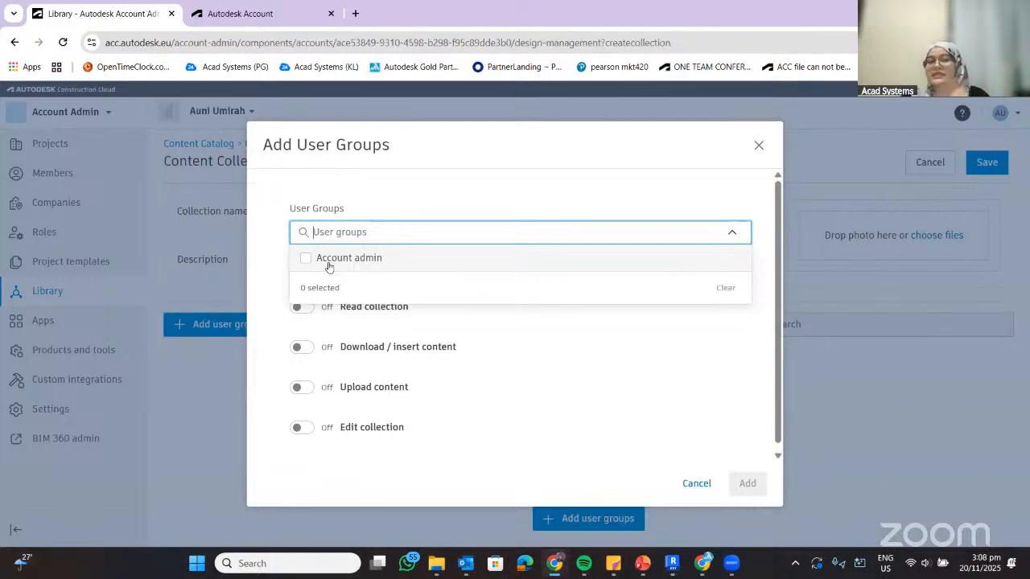
click(313, 258)
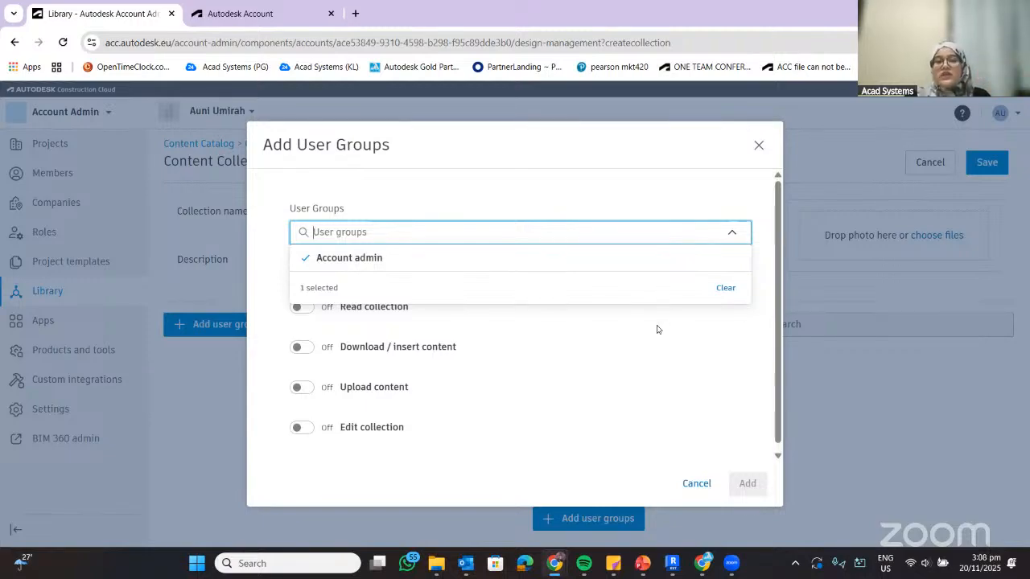
click(436, 324)
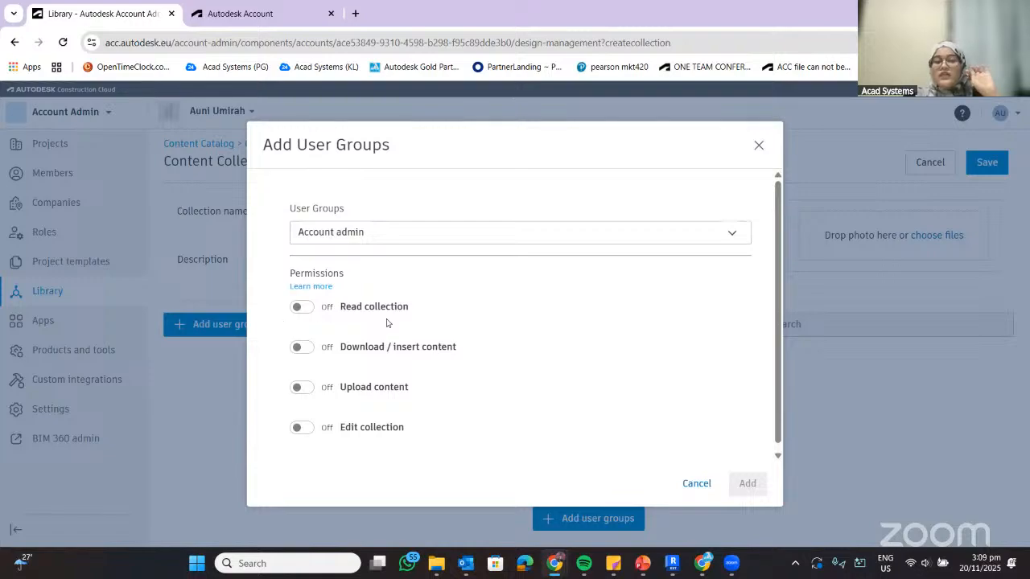
click(303, 308)
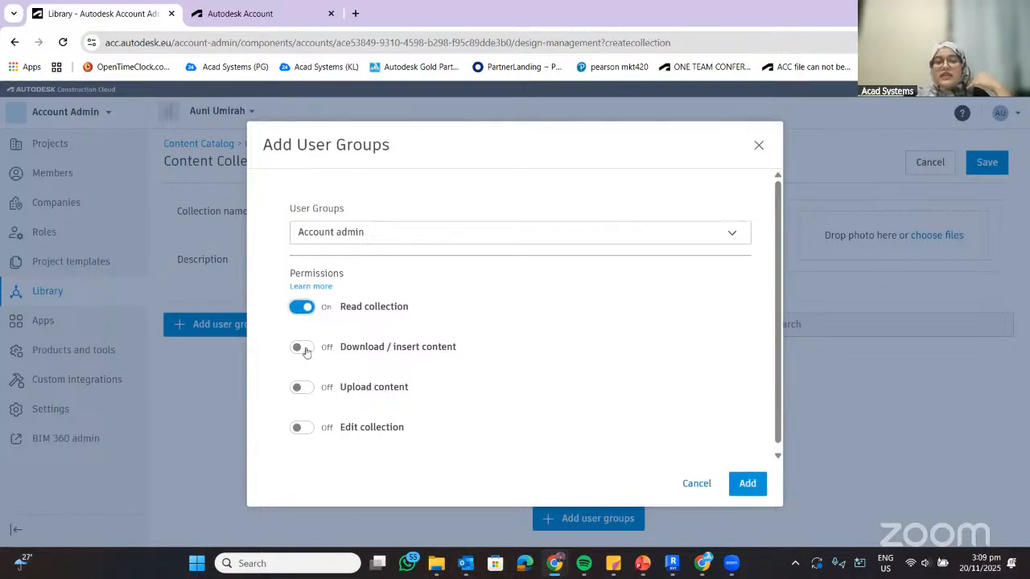
click(304, 349)
click(304, 389)
click(303, 428)
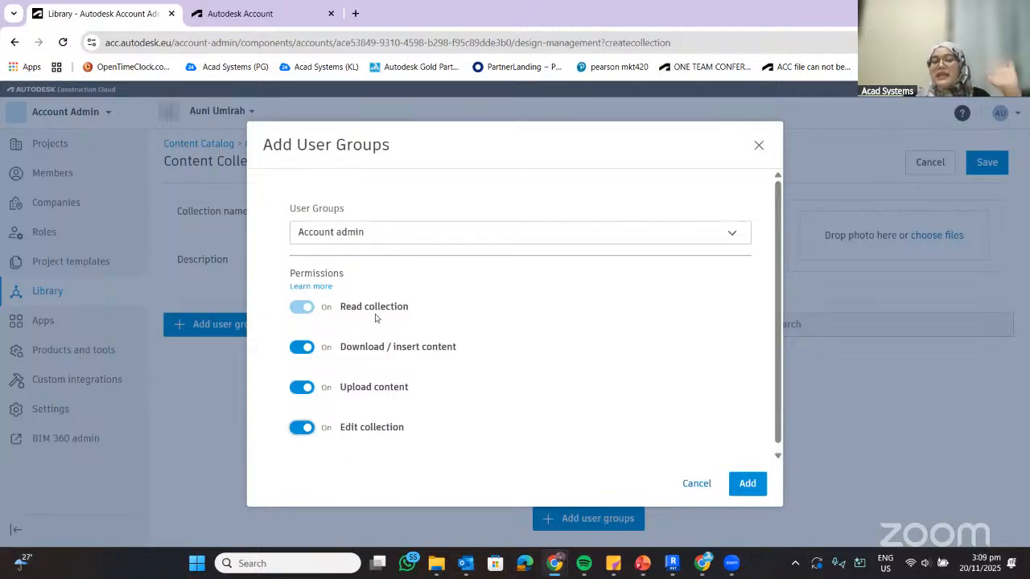
click(758, 488)
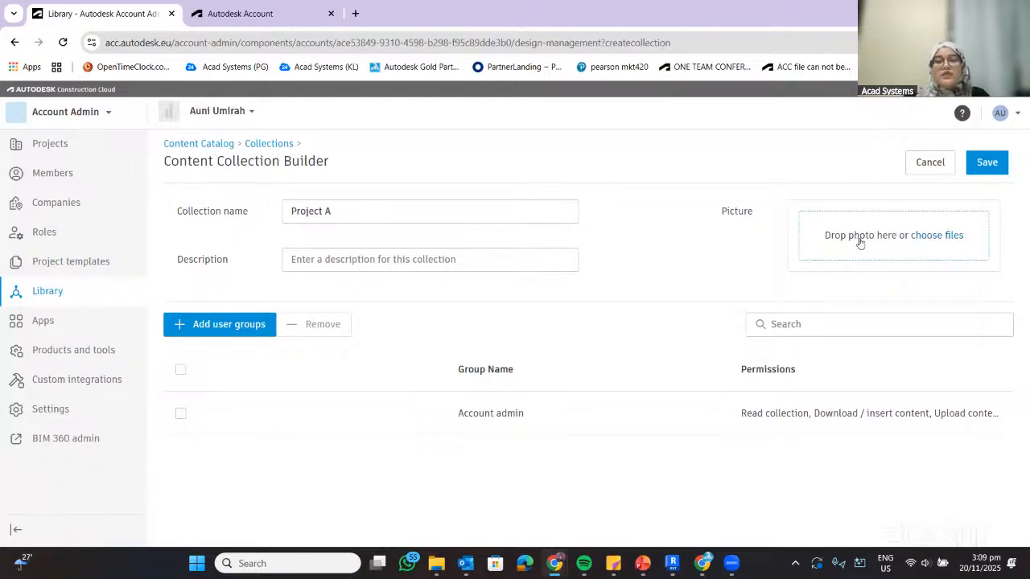
- Set "ACAD Logo high resolution" from the LOGO folder as the collection's picture and save the collection
click(929, 238)
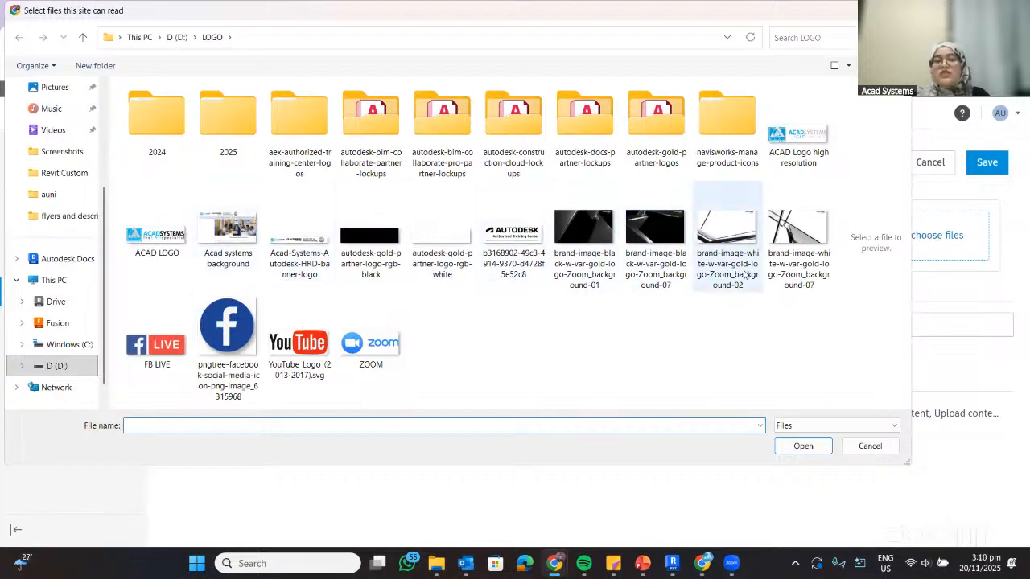
click(792, 145)
click(803, 446)
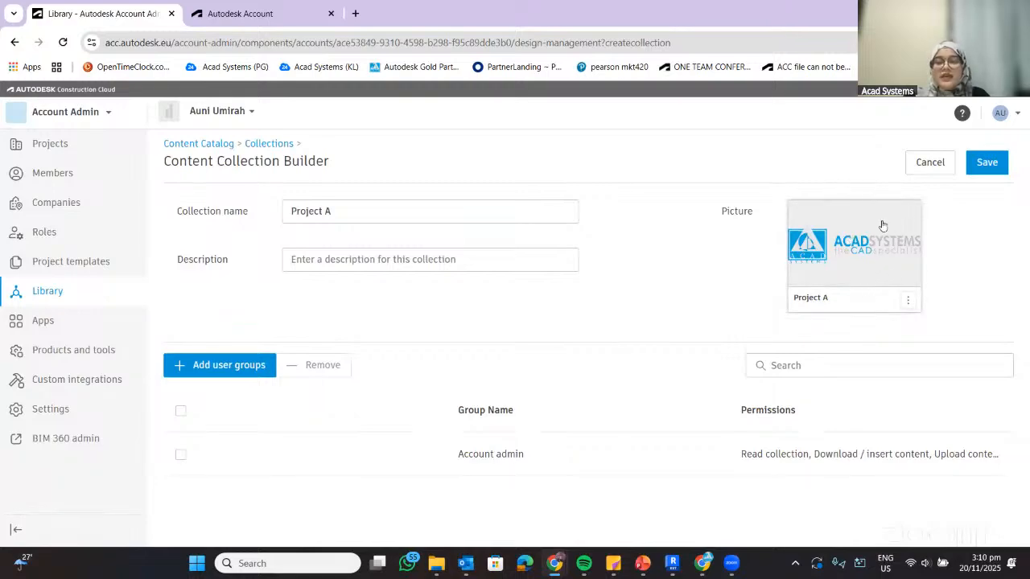
click(988, 163)
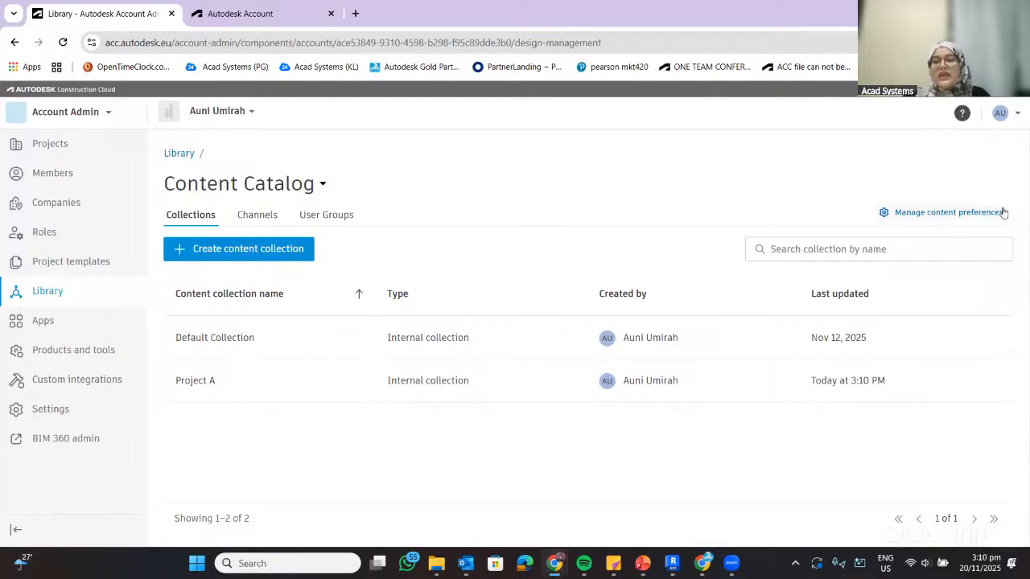
- Open the catalog's content preferences and refresh the list of Revit connections
click(924, 219)
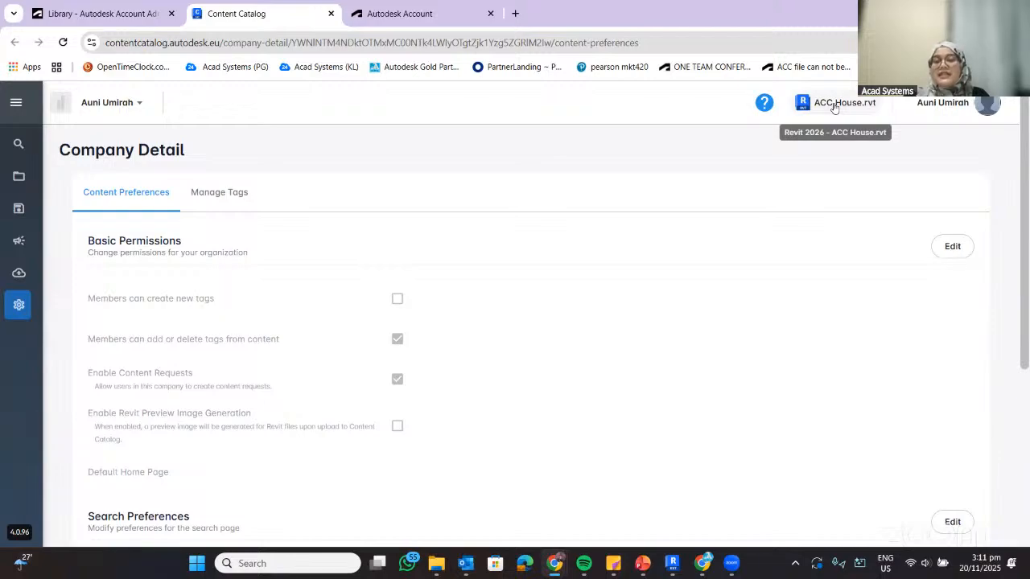
mouse_move(681, 566)
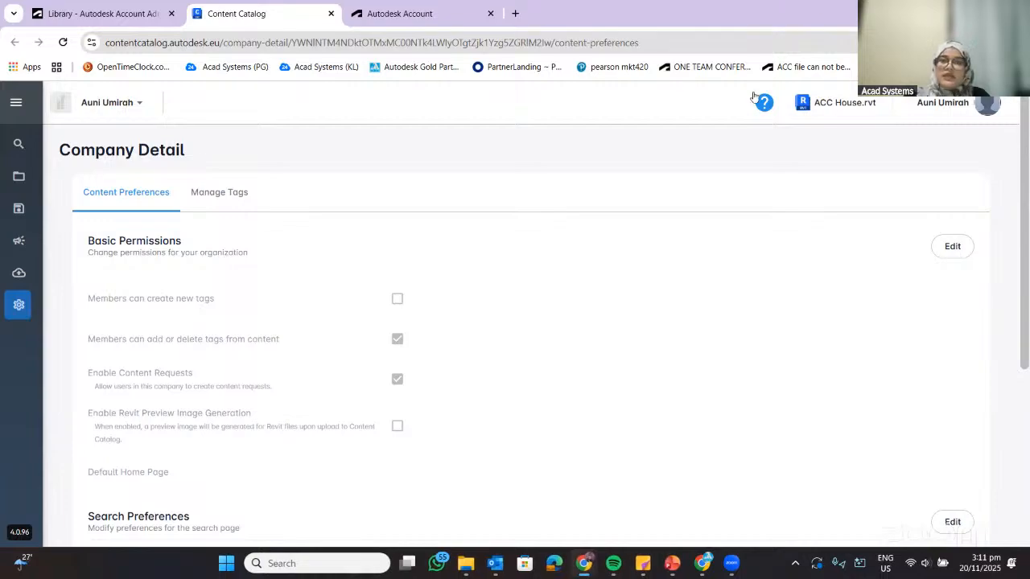
click(806, 108)
click(920, 193)
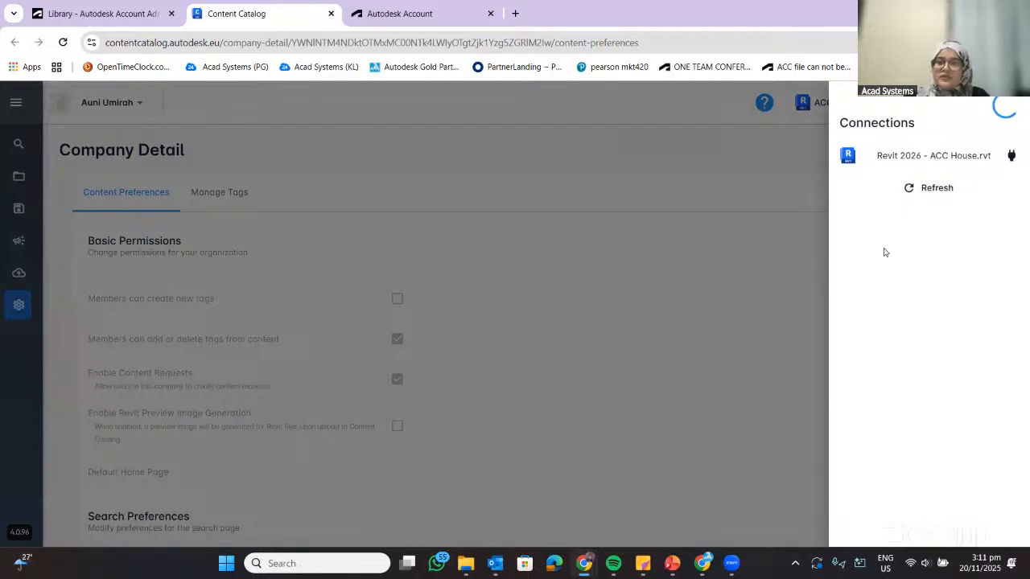
click(811, 224)
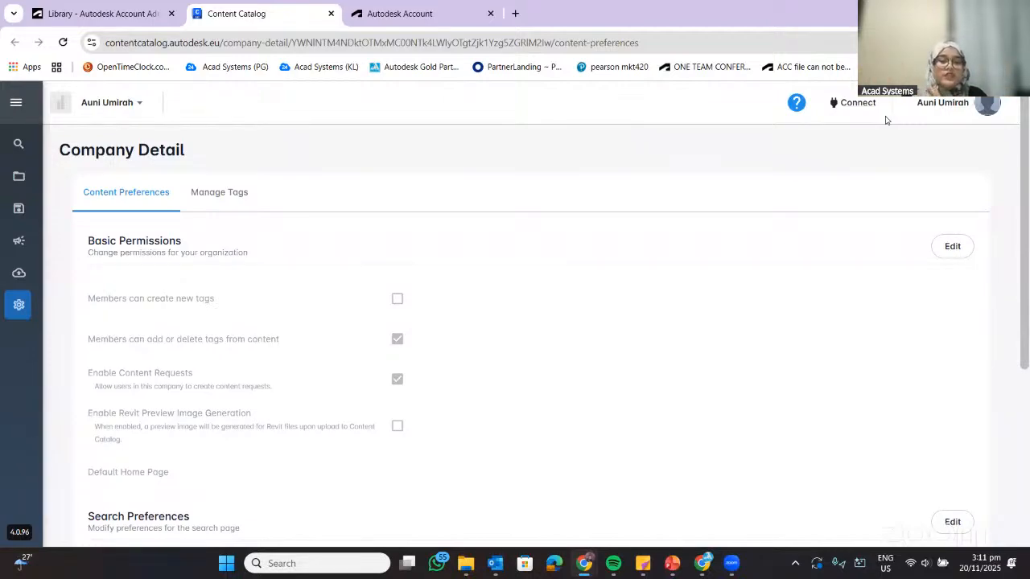
- Find Revit through the Windows search and launch it
click(295, 567)
text(REVIR)
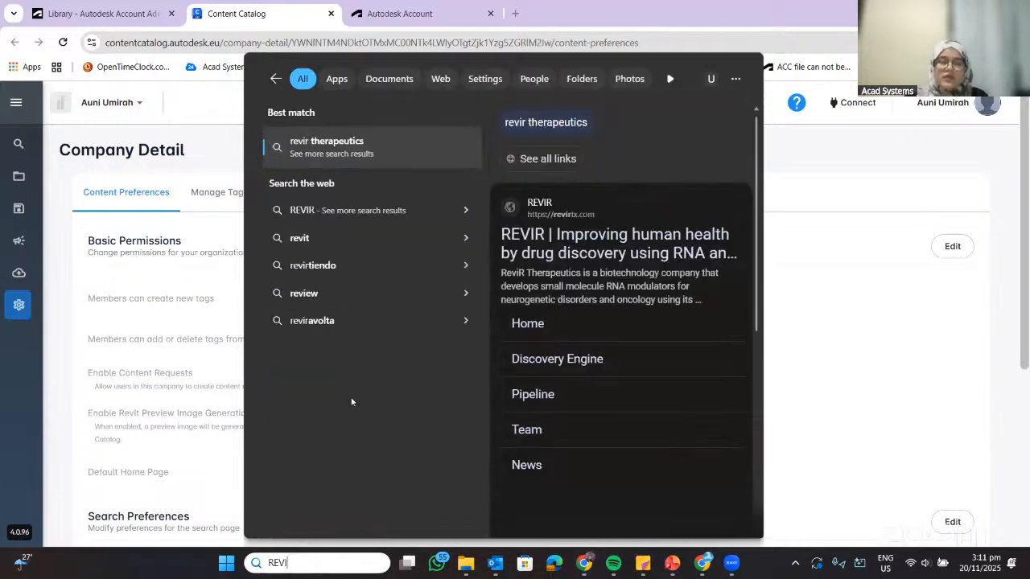
key(BackSpace)
text(T)
click(409, 164)
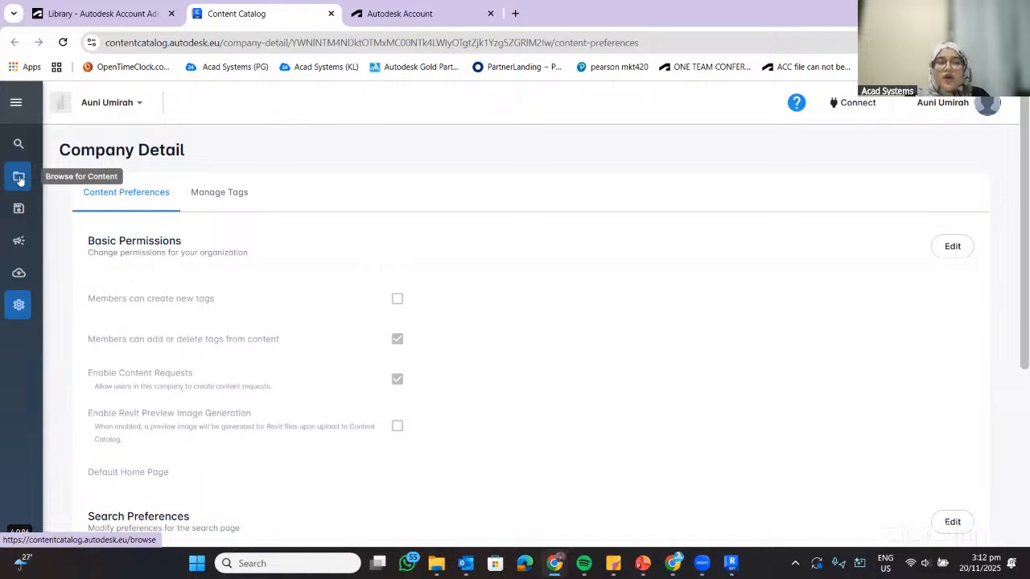
- Browse the catalog's Default Collection and look through its Electrical Equipment category
click(19, 180)
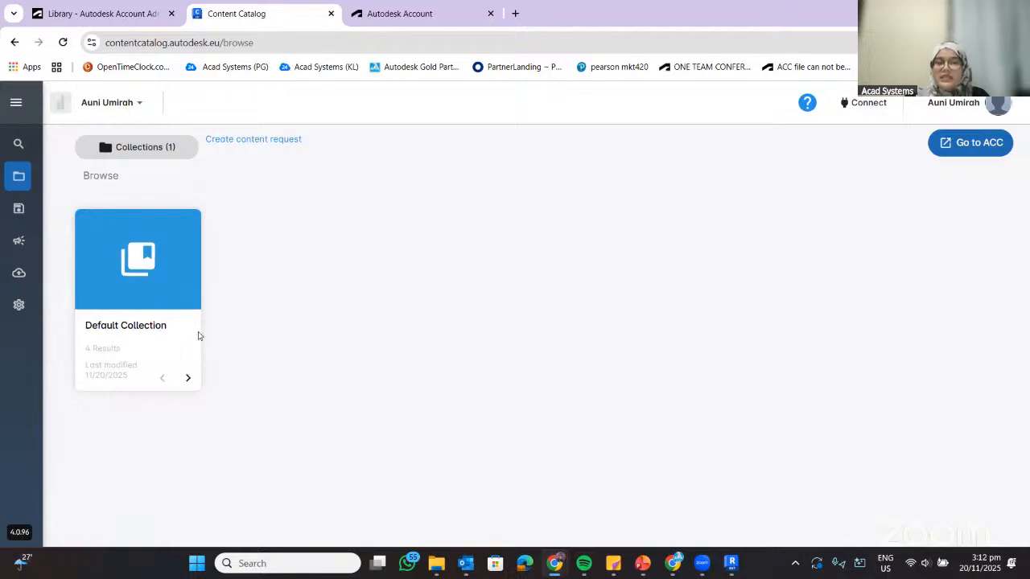
click(132, 332)
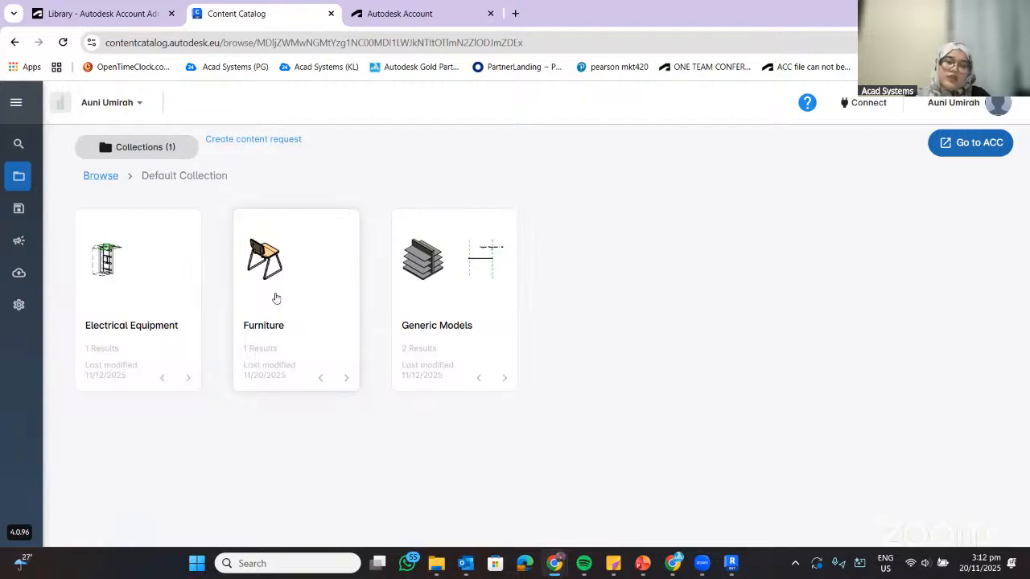
click(130, 336)
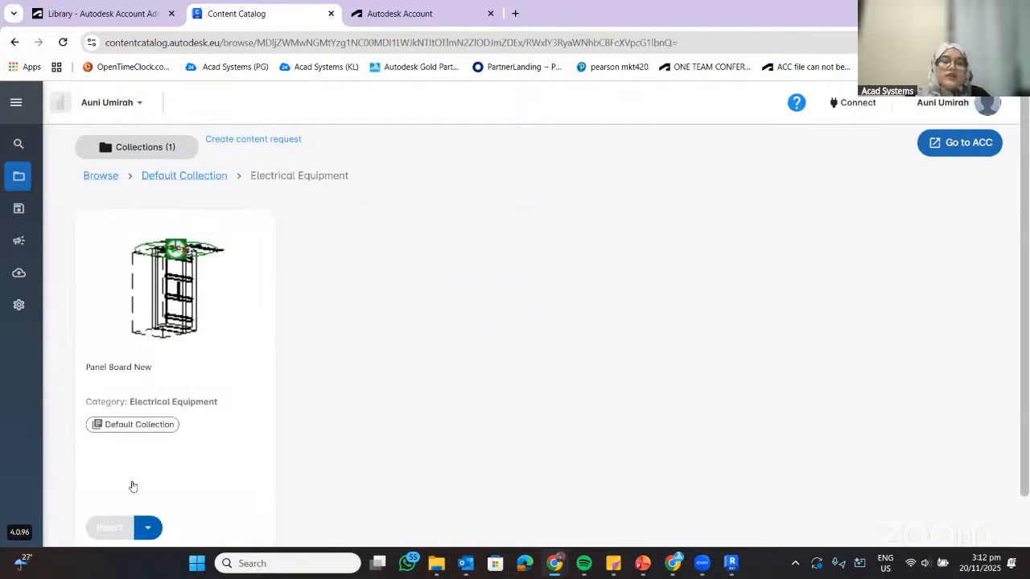
click(184, 176)
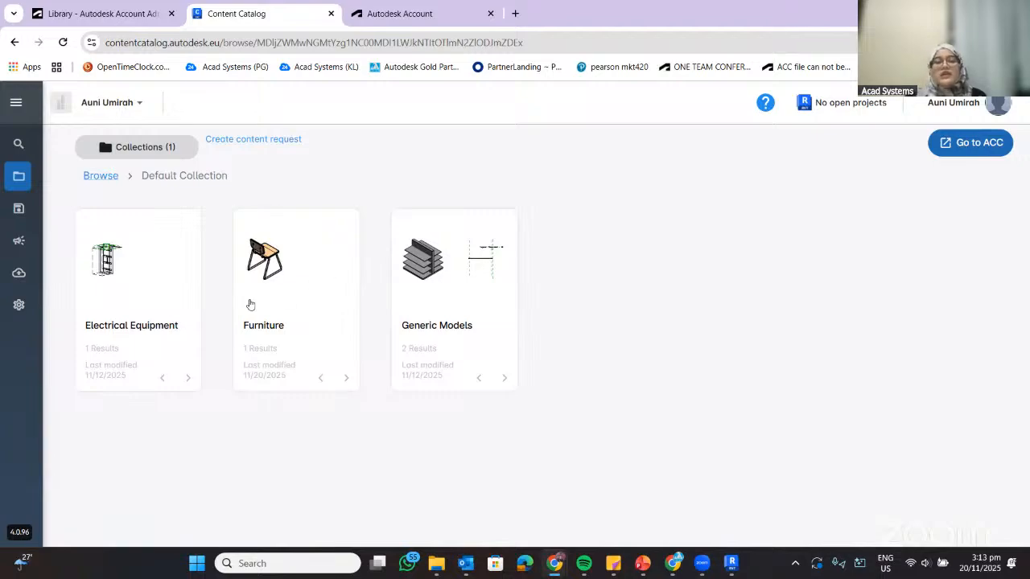
- View the file details of the Panel Board New family in Electrical Equipment and return to the category
click(155, 271)
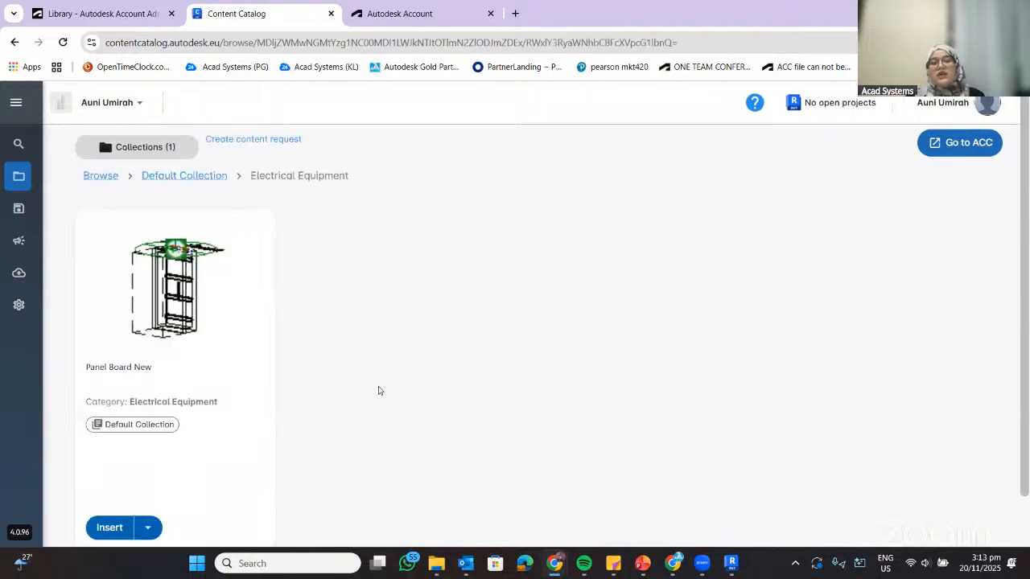
click(219, 415)
scroll(433, 414, down, 3)
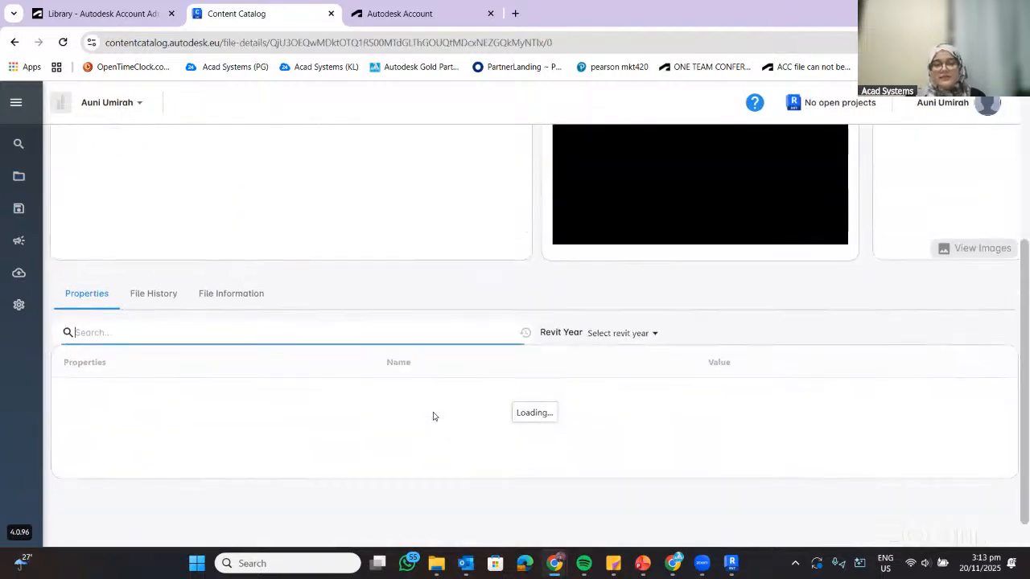
scroll(430, 416, up, 3)
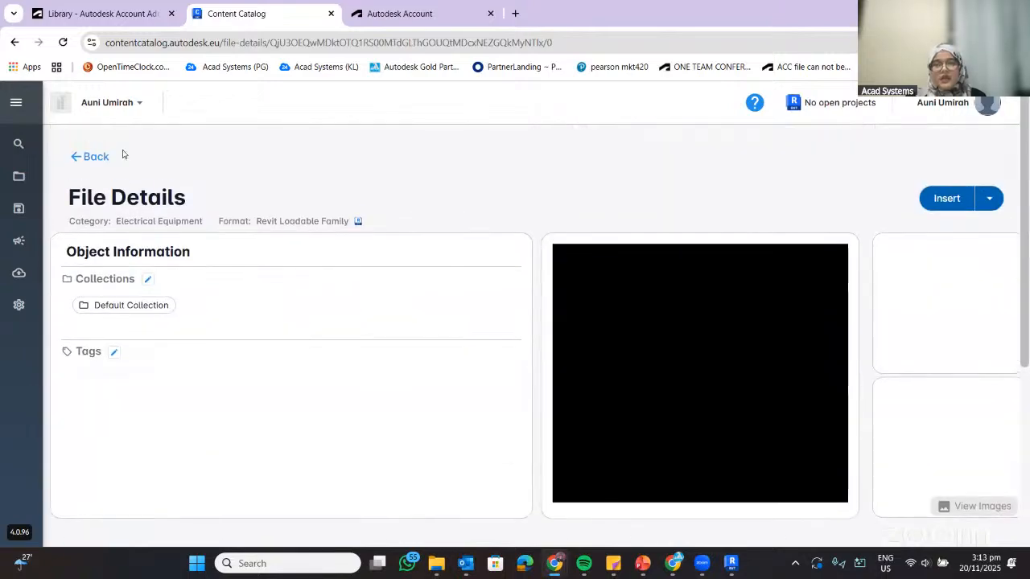
click(89, 157)
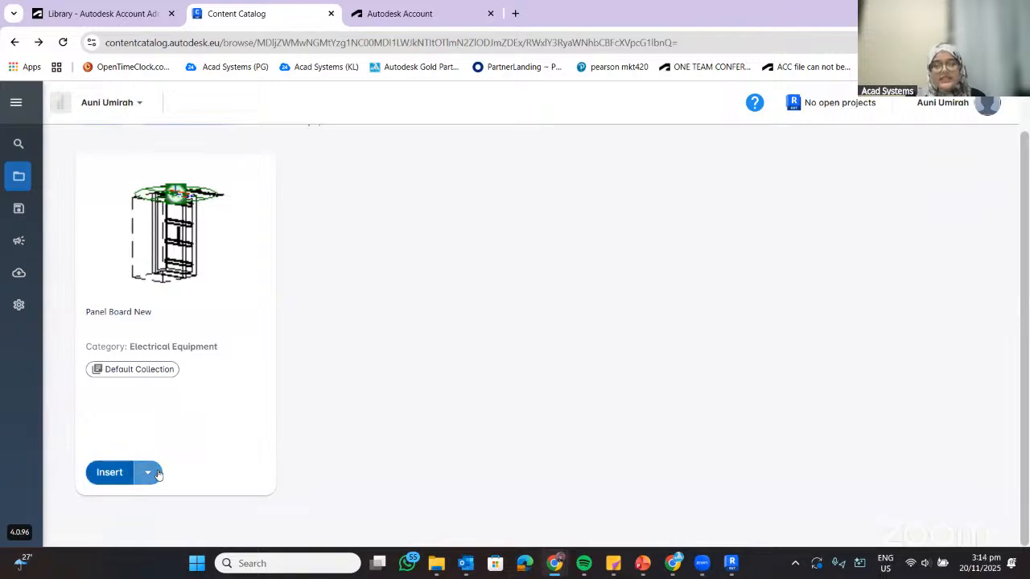
- Delete the Panel Board New family from the catalog and return to the Default Collection
click(148, 474)
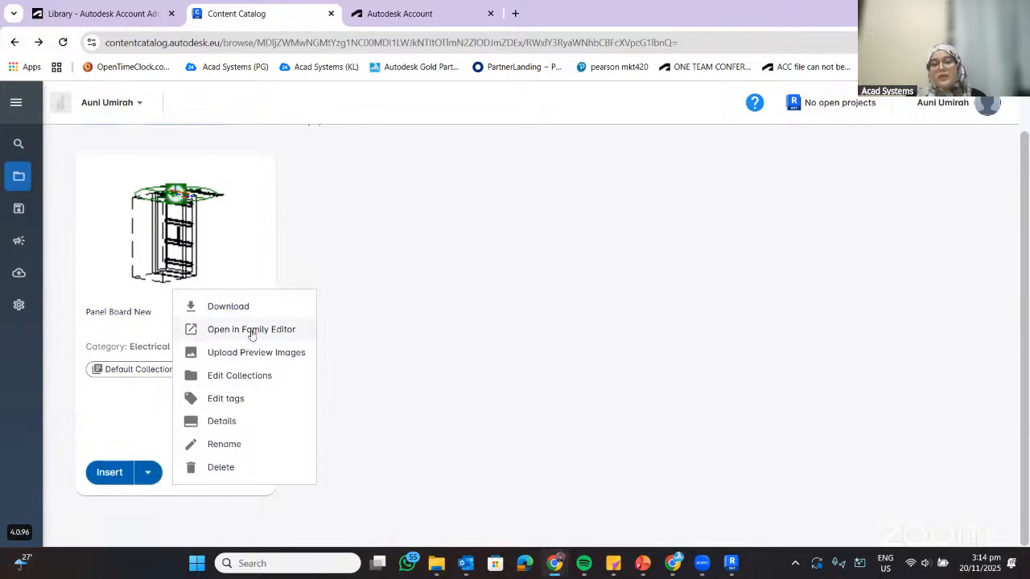
click(219, 468)
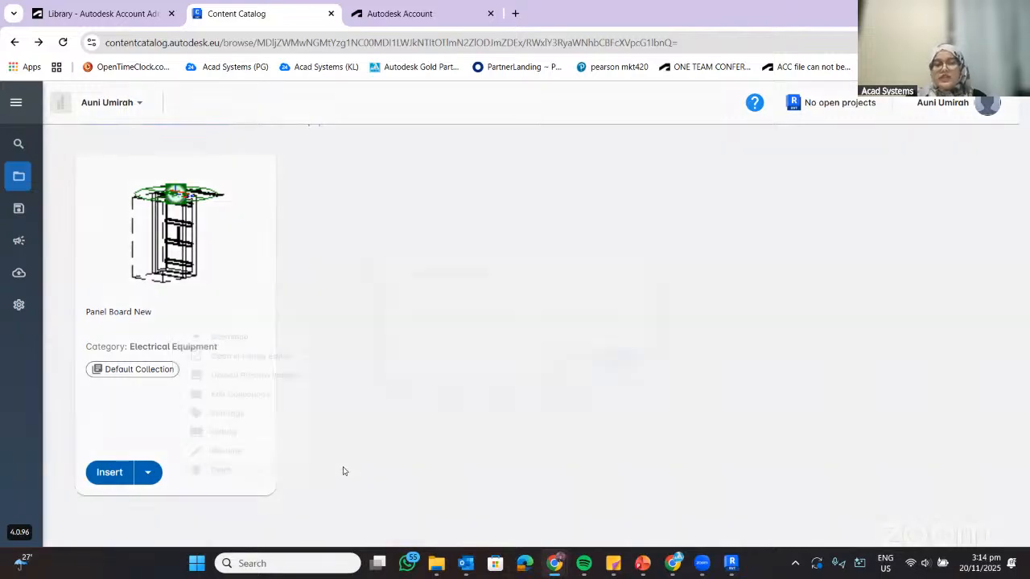
click(617, 358)
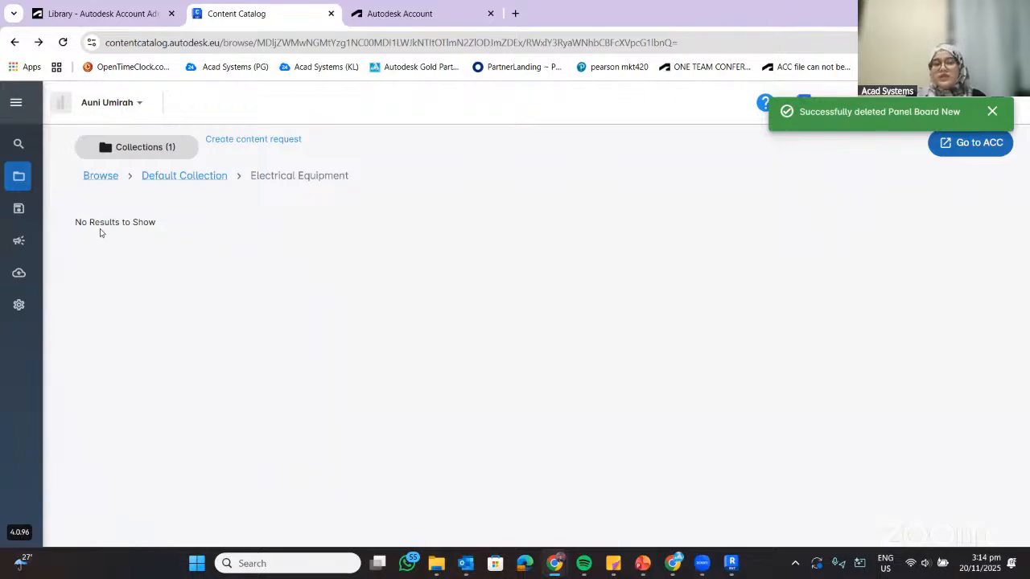
click(169, 177)
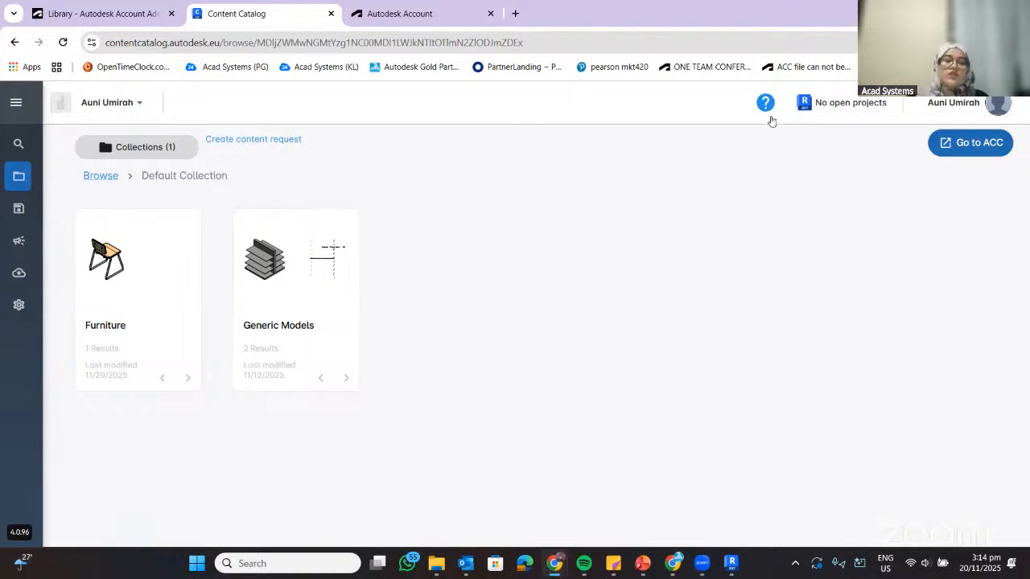
- Open the Upload Content page of the catalog
click(11, 276)
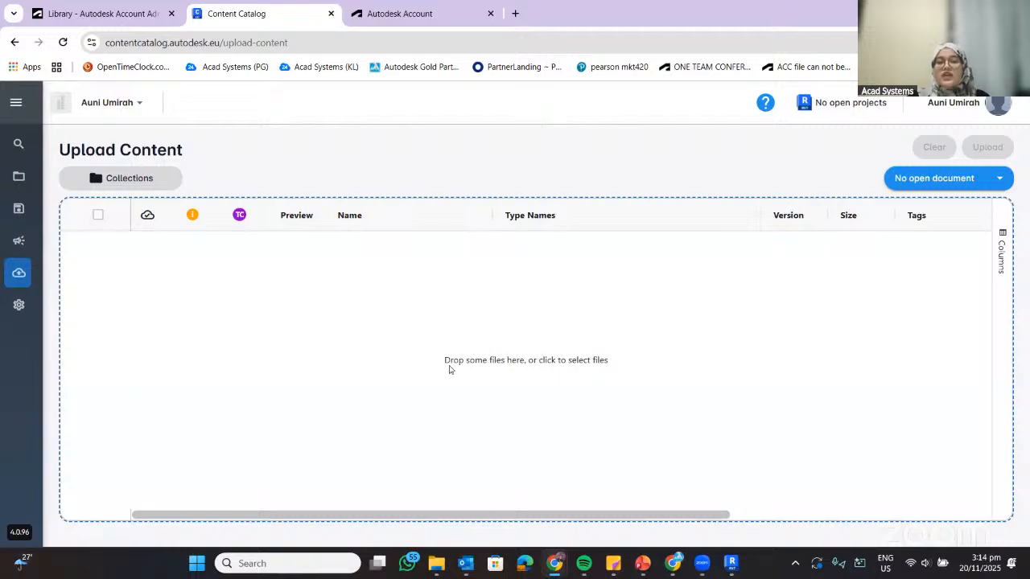
click(574, 329)
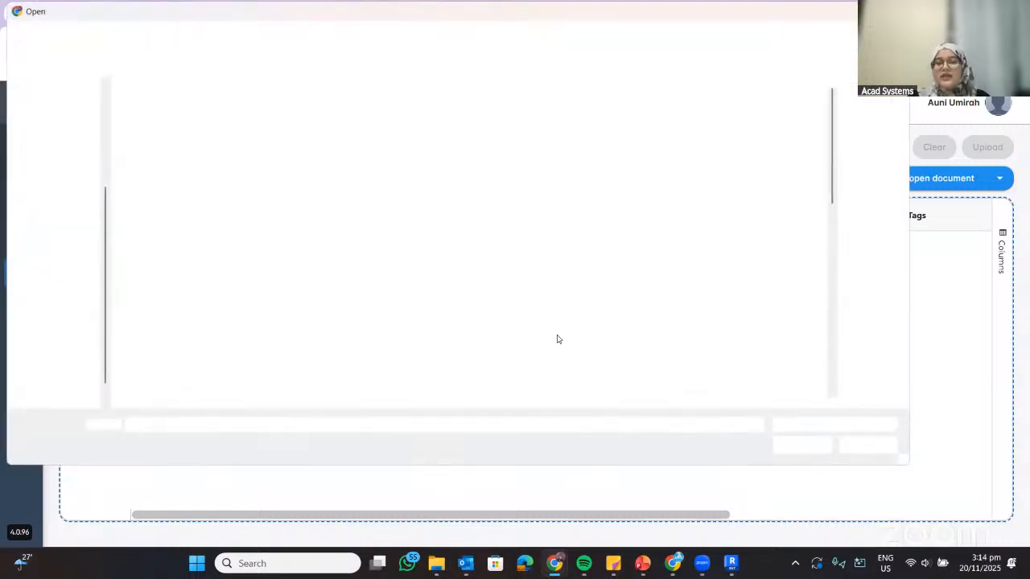
click(868, 447)
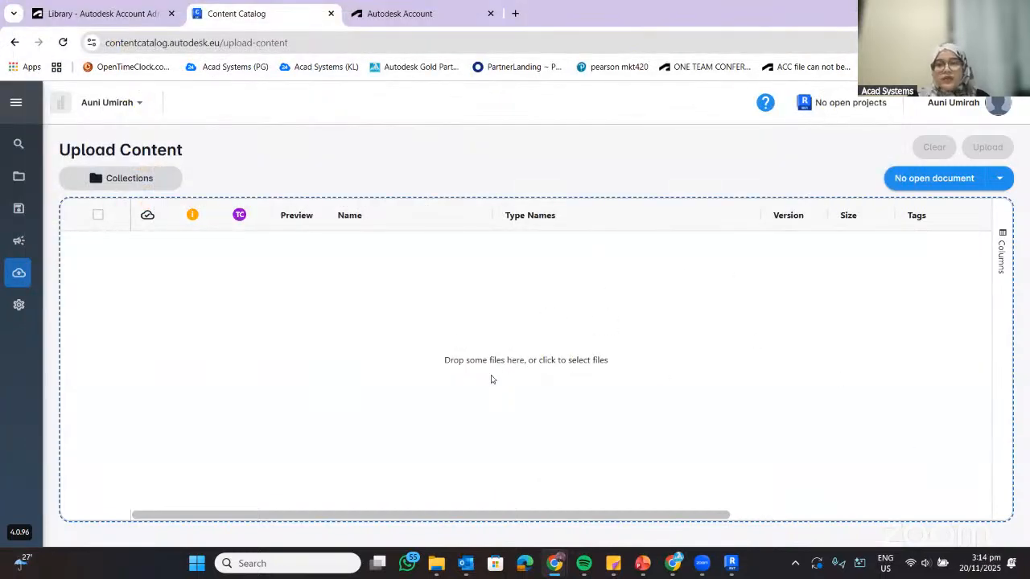
- Add the Panel Board New family from the D: drive's Revit Advance > MEP folder to the upload list
click(524, 374)
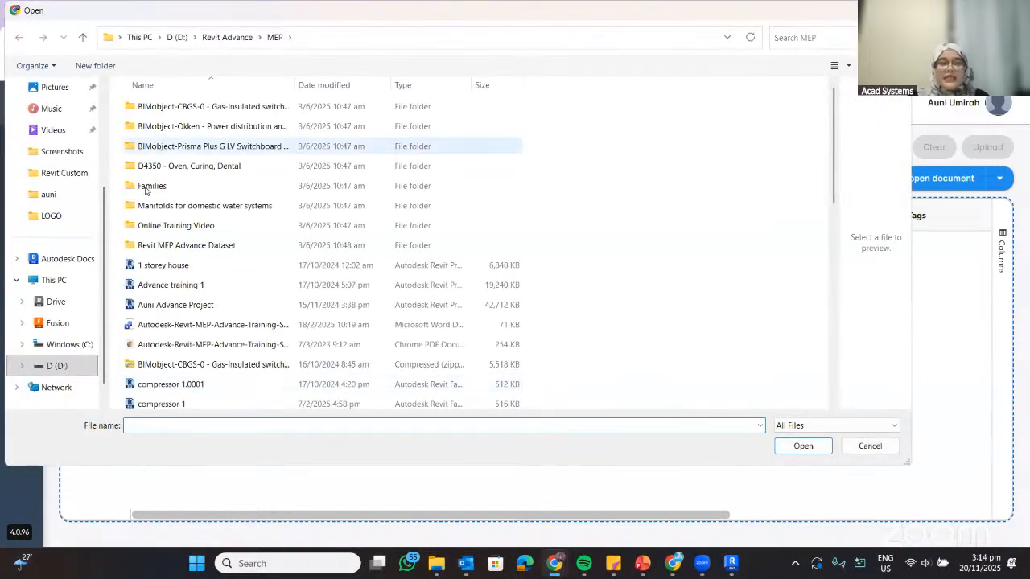
scroll(212, 275, down, 5)
scroll(211, 275, down, 4)
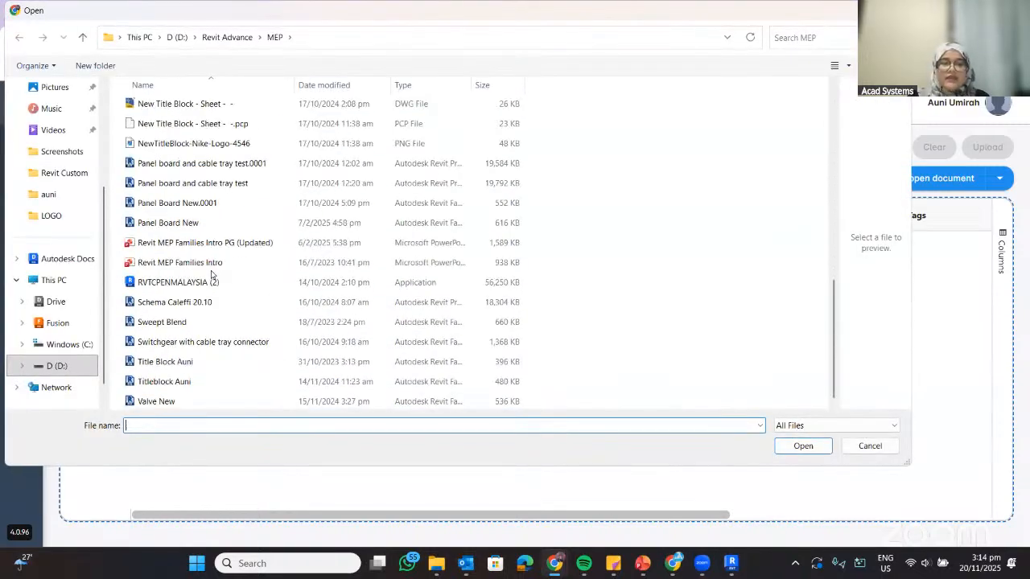
scroll(212, 275, up, 9)
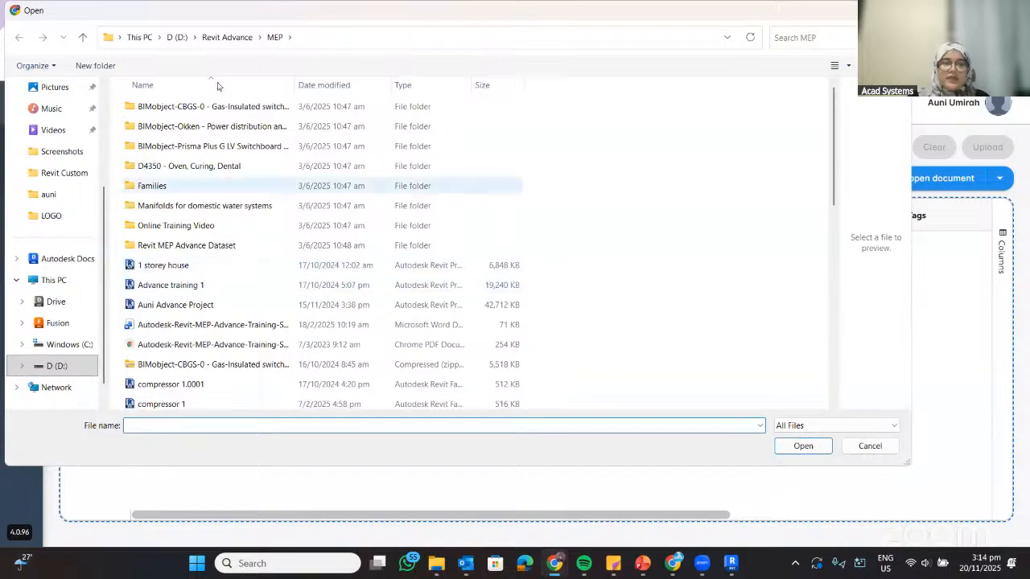
click(218, 41)
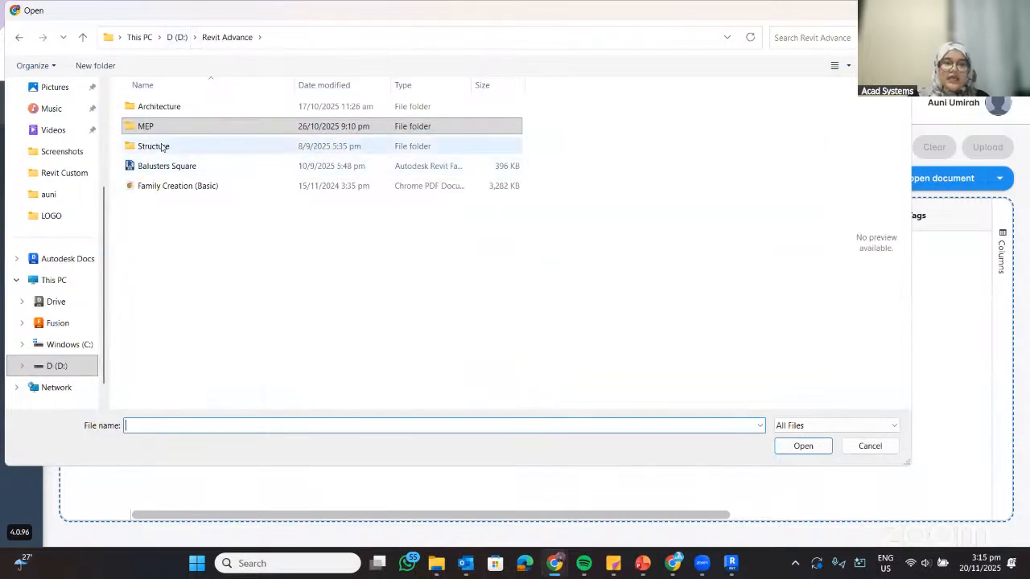
double_click(164, 135)
scroll(290, 241, down, 5)
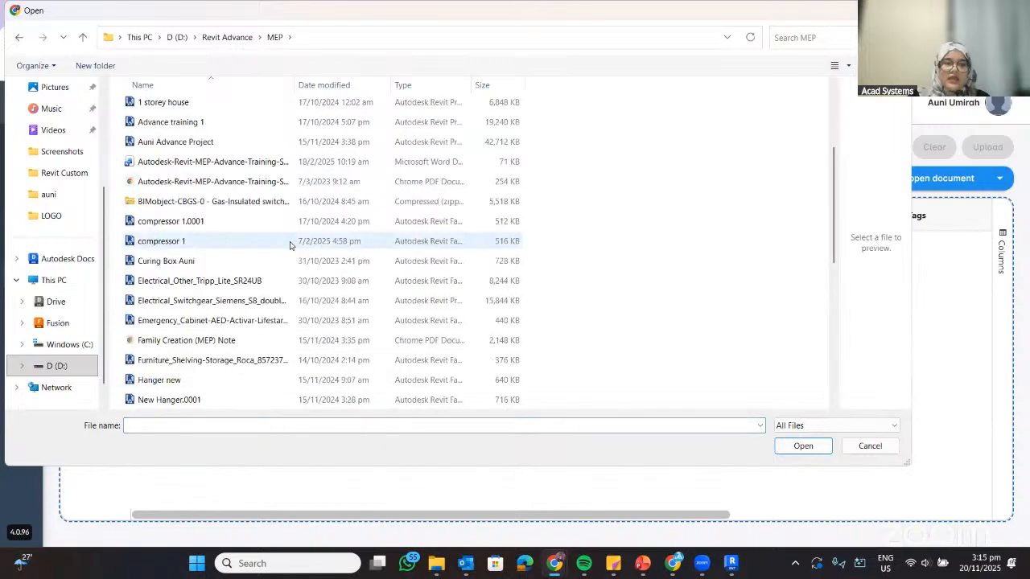
scroll(290, 245, down, 2)
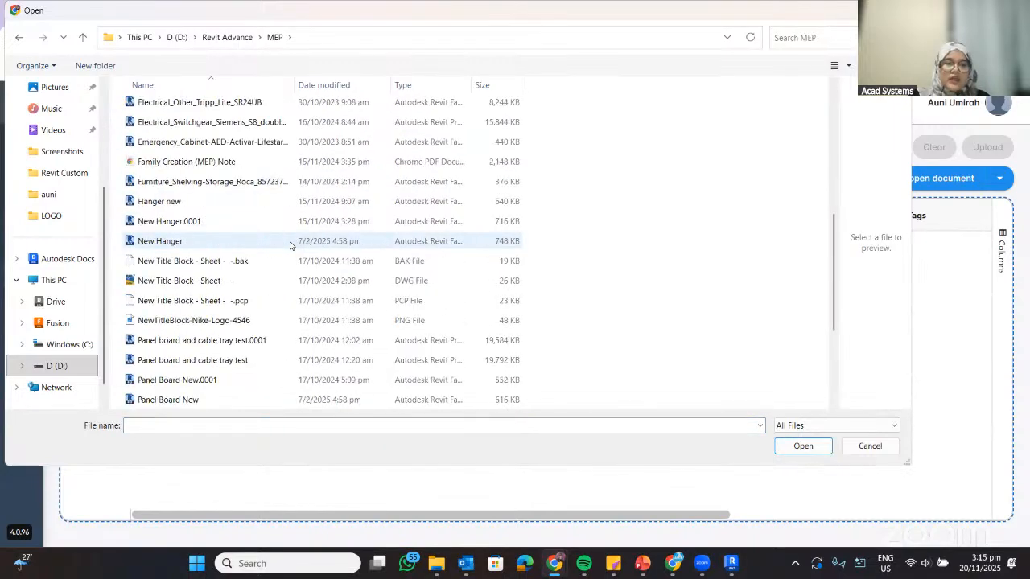
scroll(290, 245, down, 3)
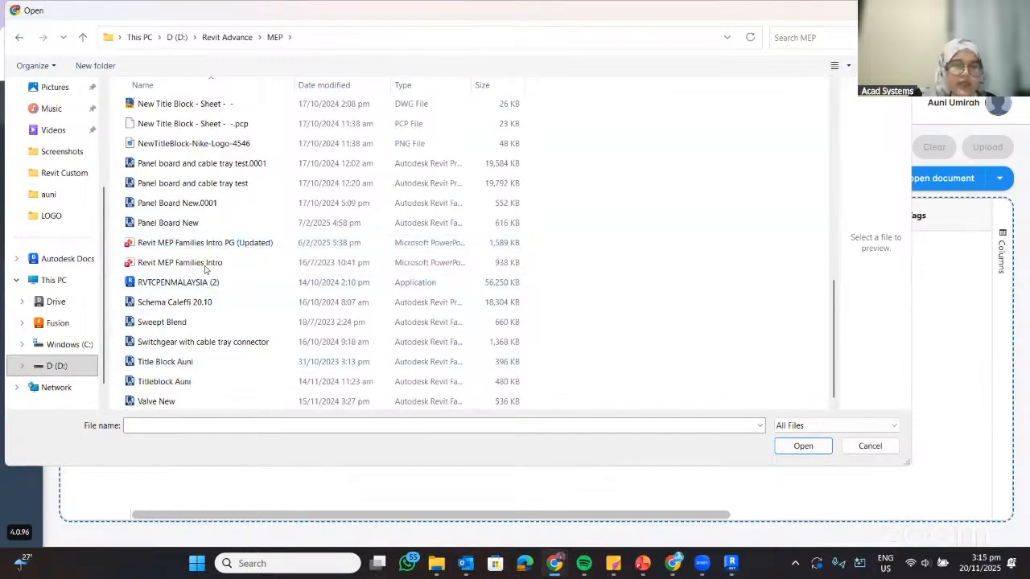
click(207, 223)
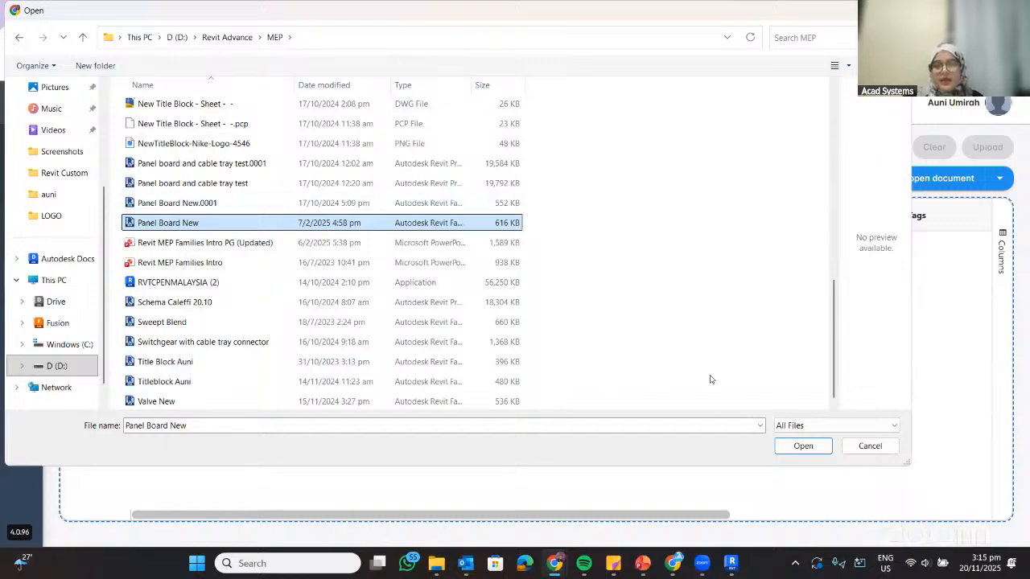
click(799, 444)
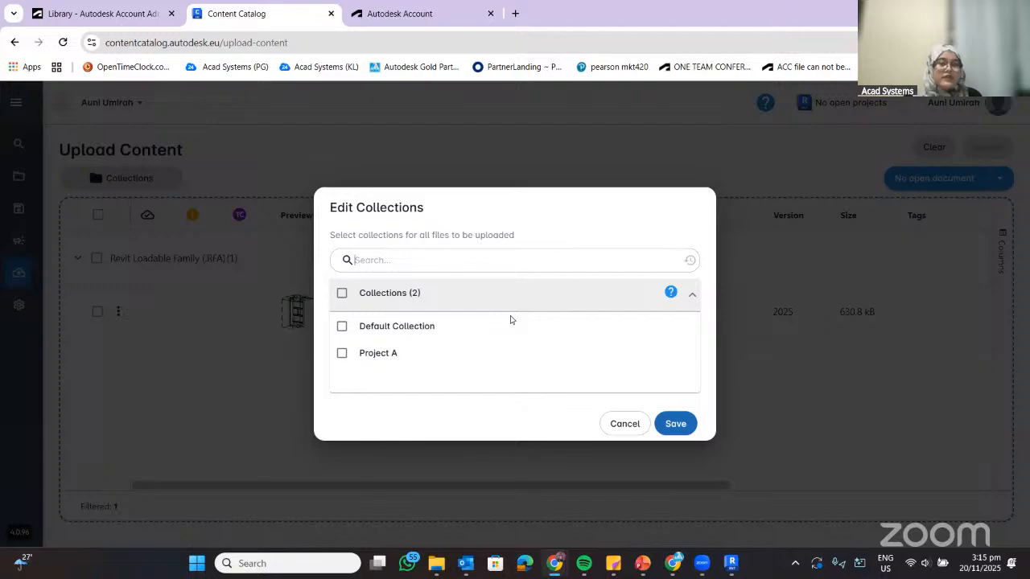
- Assign the files being uploaded to the Default Collection only, leaving out Project A, and save the collection choice
click(342, 325)
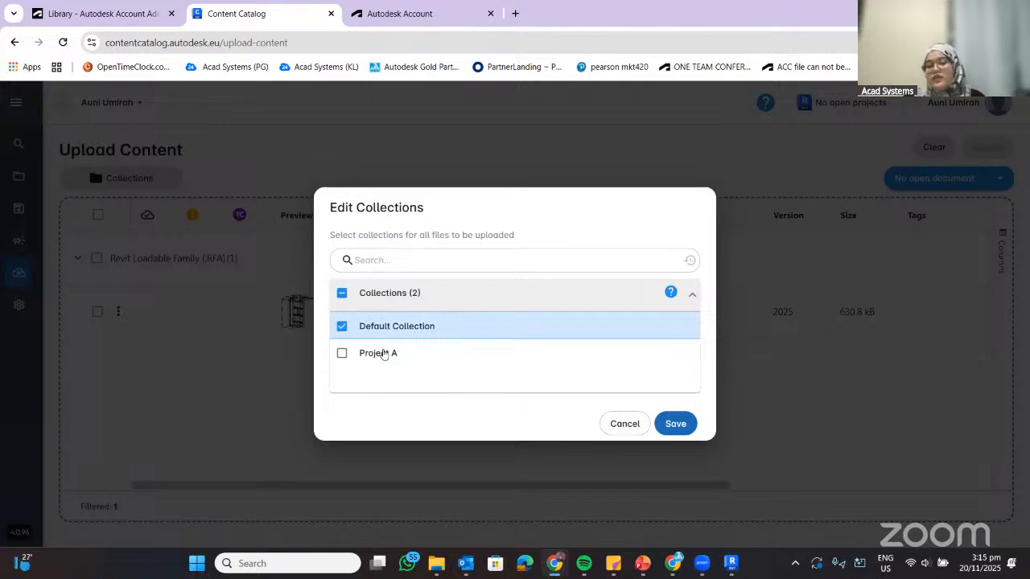
click(342, 354)
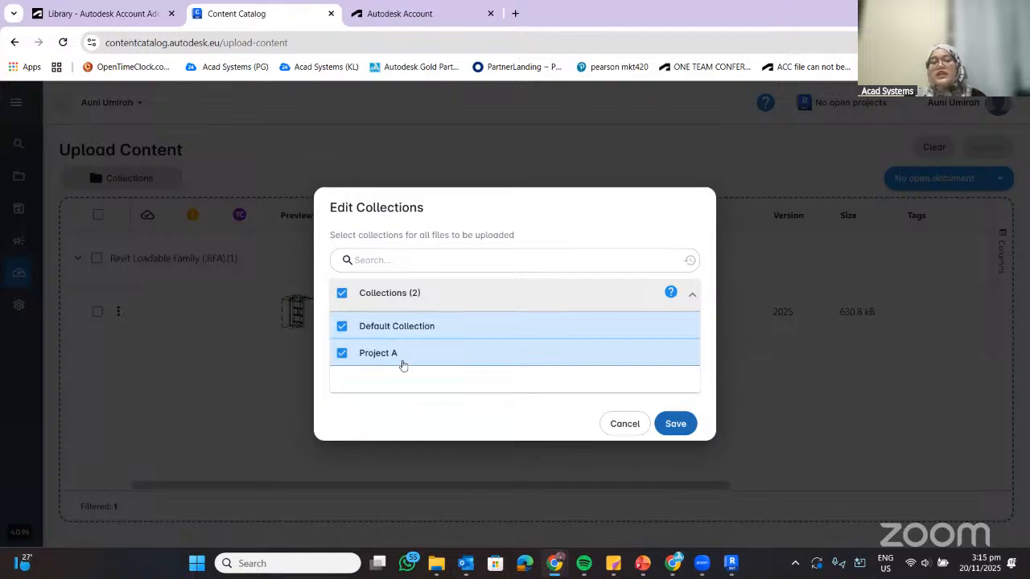
click(342, 327)
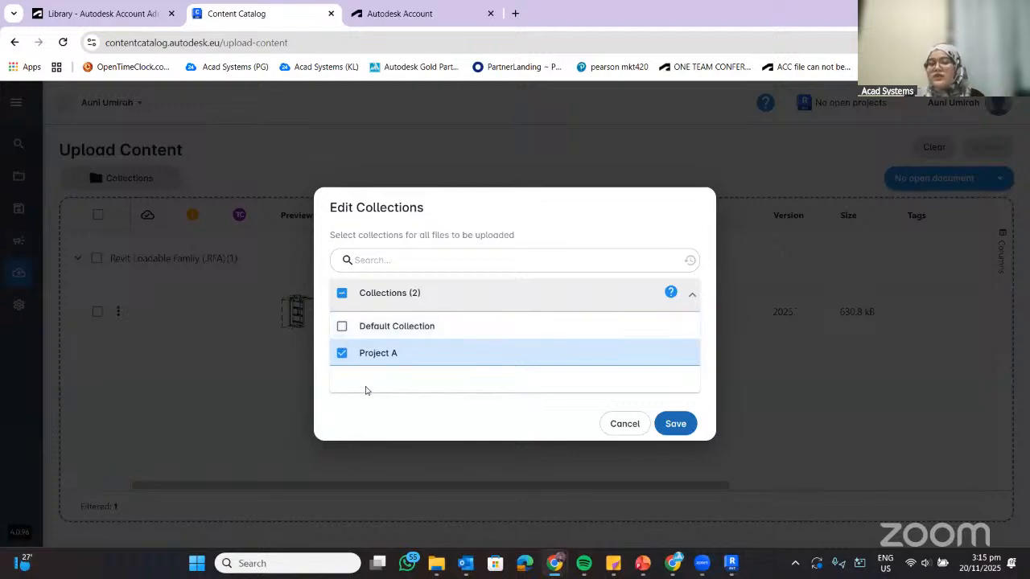
click(342, 327)
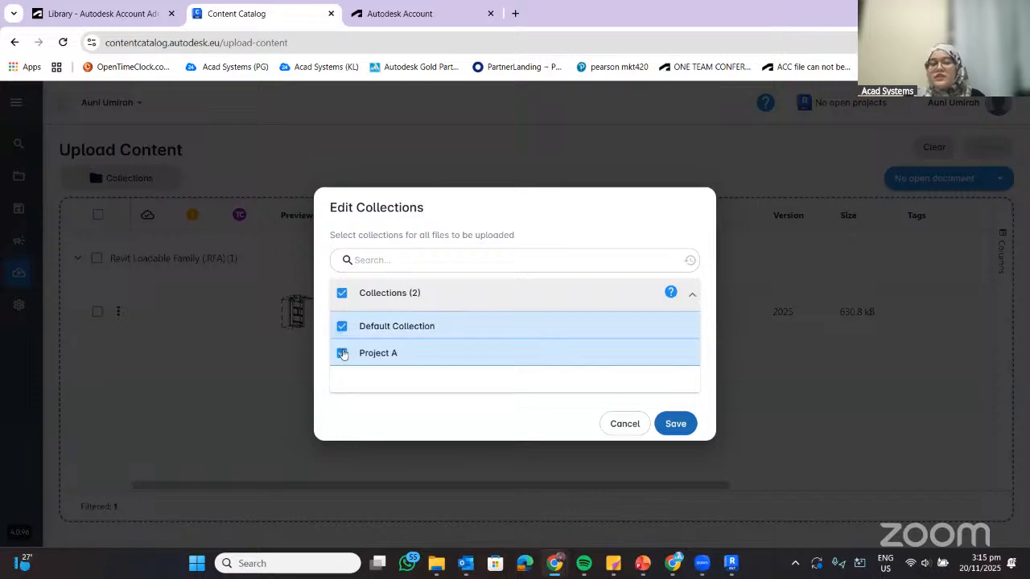
click(342, 353)
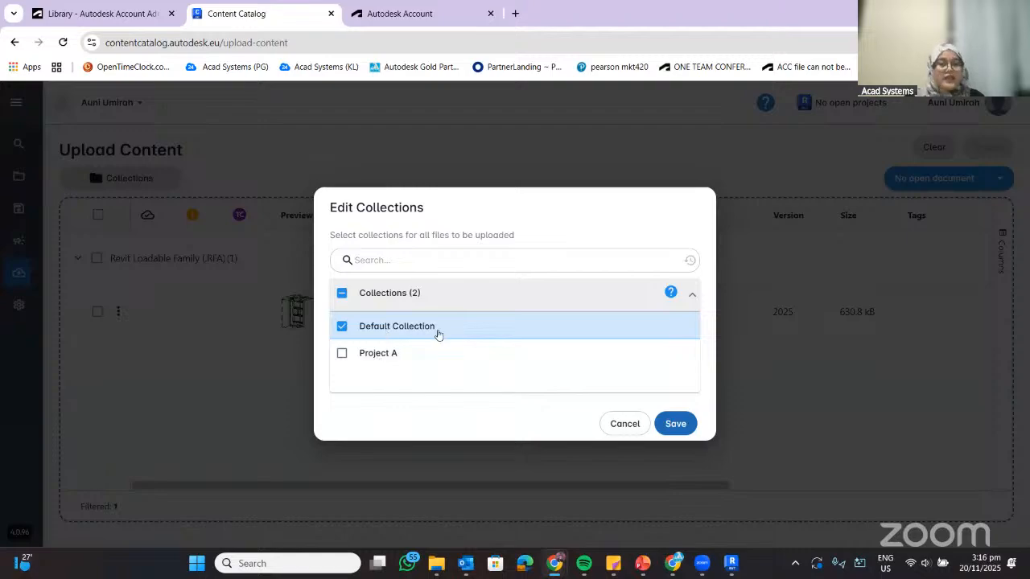
click(675, 423)
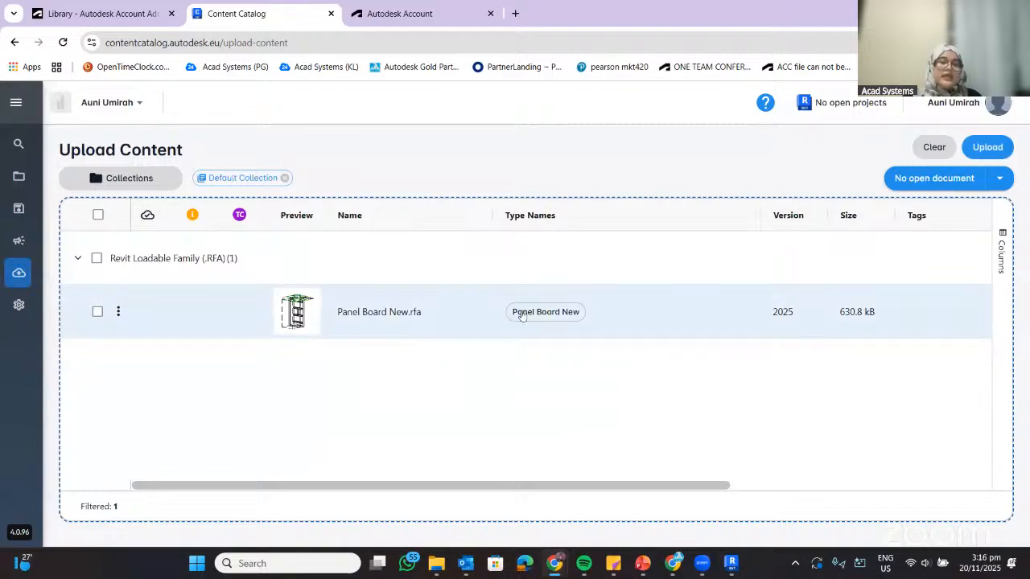
- Add the Foundation family from the D: drive's Revit Advance > Structure folder to the upload list
click(433, 403)
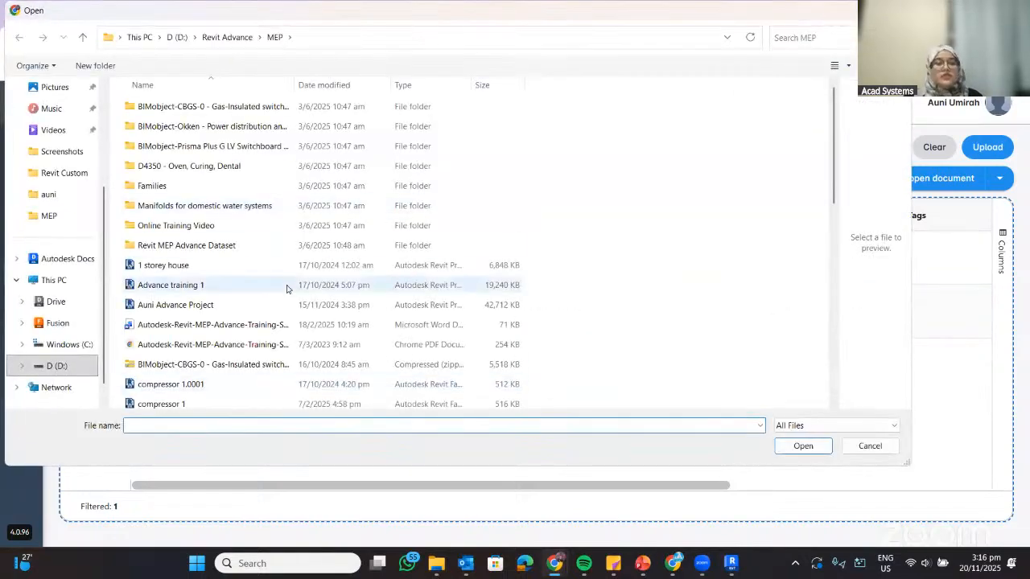
scroll(283, 271, up, 3)
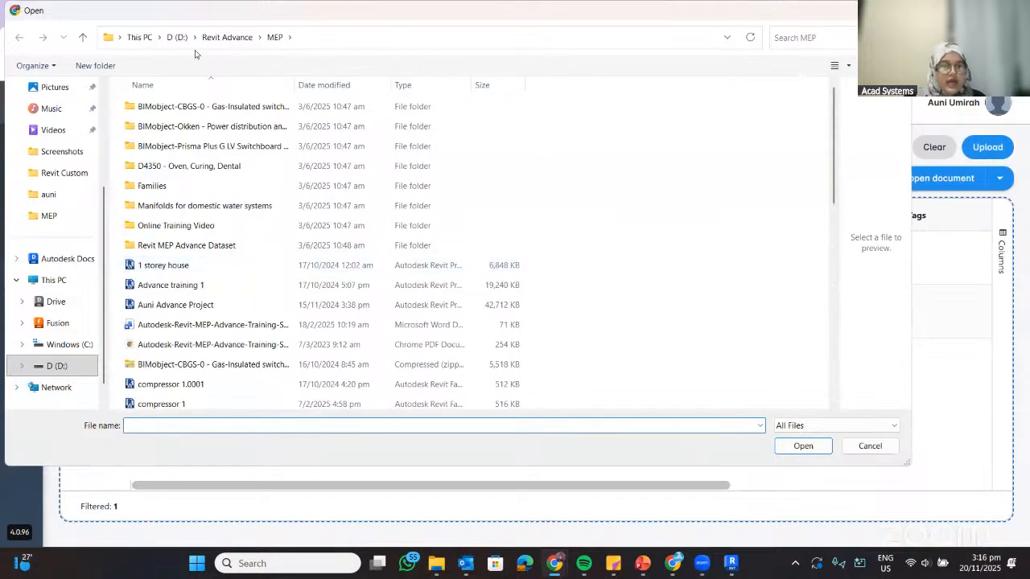
click(222, 38)
double_click(223, 145)
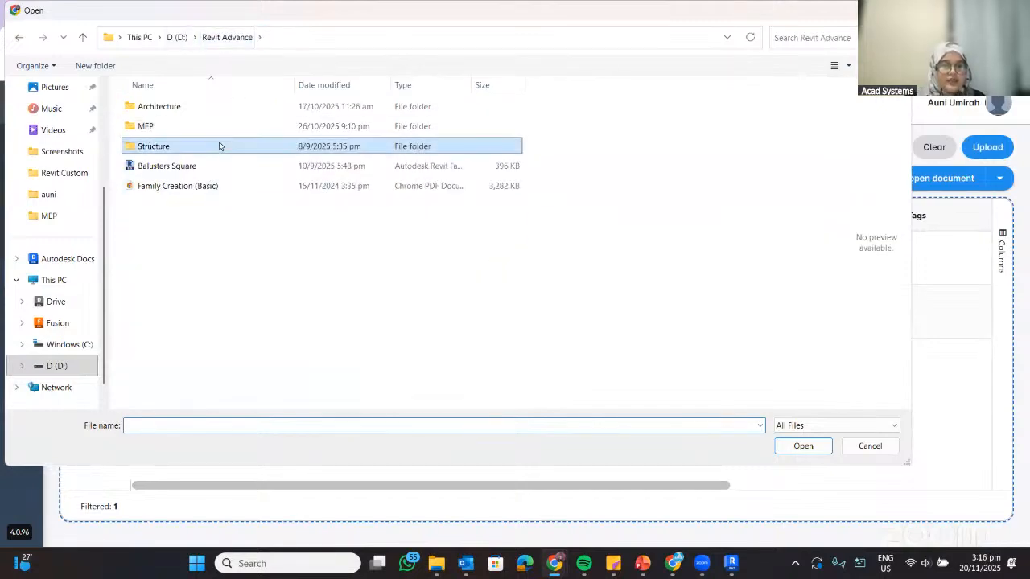
scroll(230, 209, down, 3)
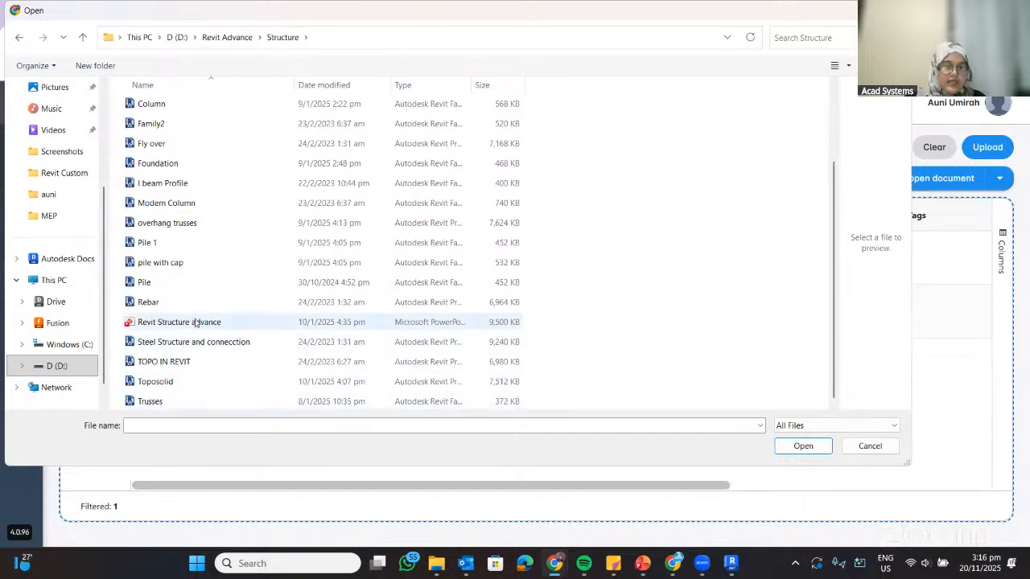
click(177, 184)
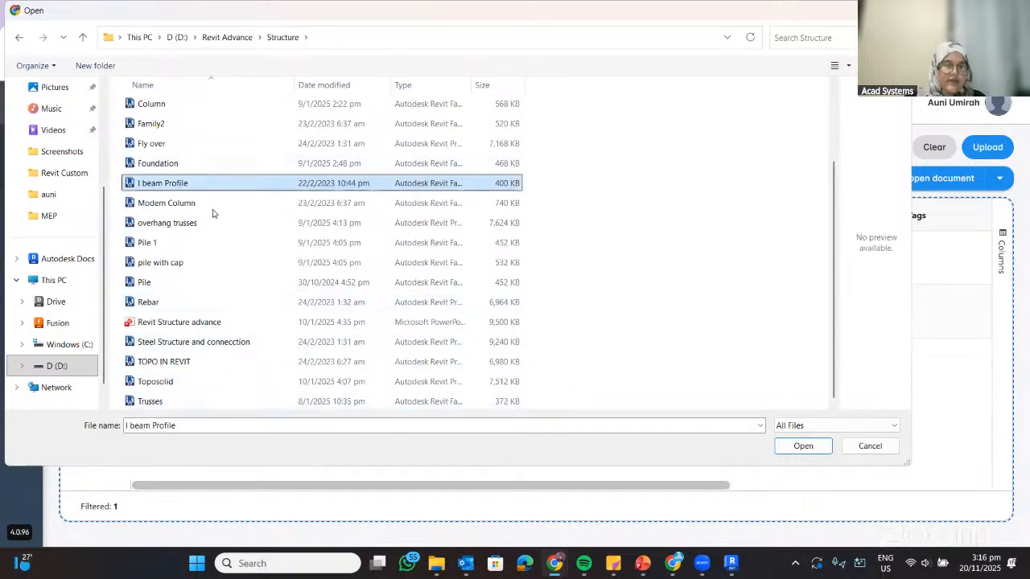
click(164, 164)
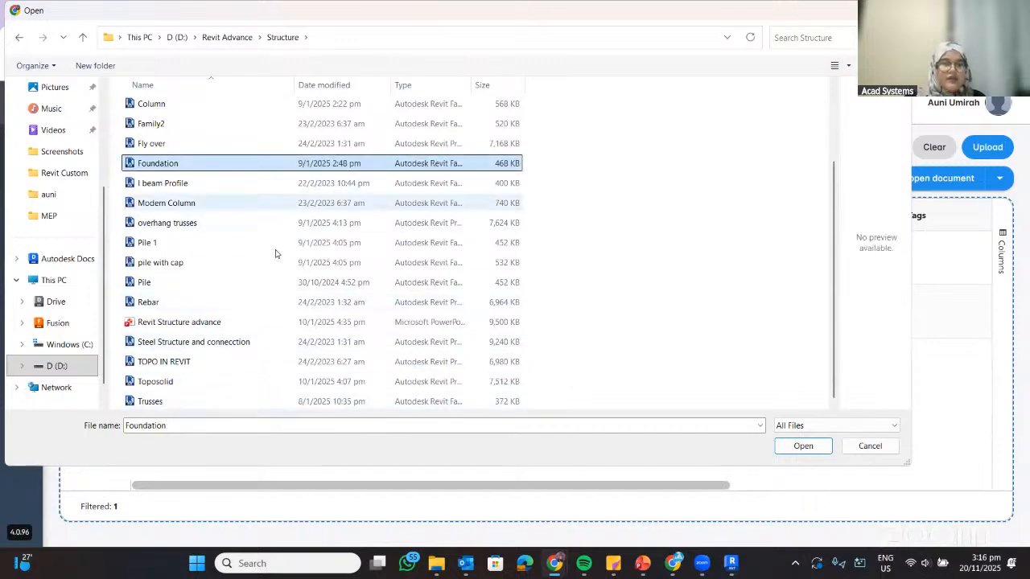
click(788, 447)
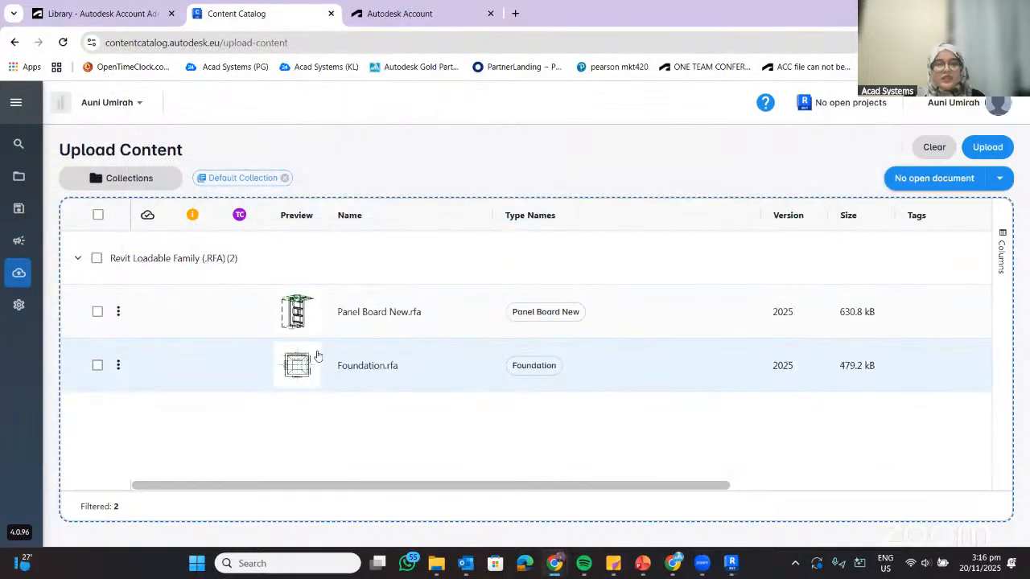
- Add the Balusters Square family from the Revit Advance folder to the upload list
click(396, 426)
click(206, 39)
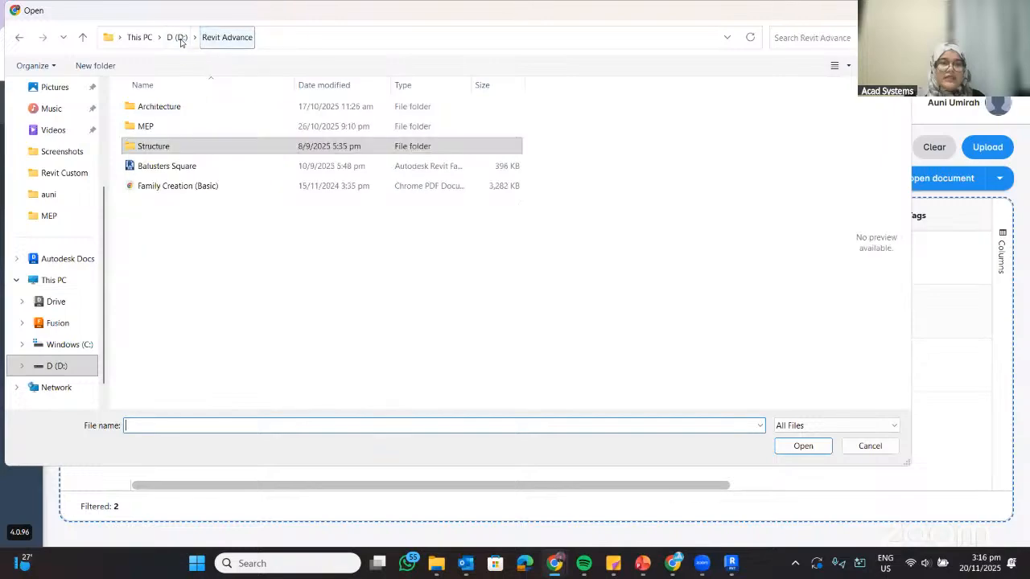
click(173, 167)
click(801, 446)
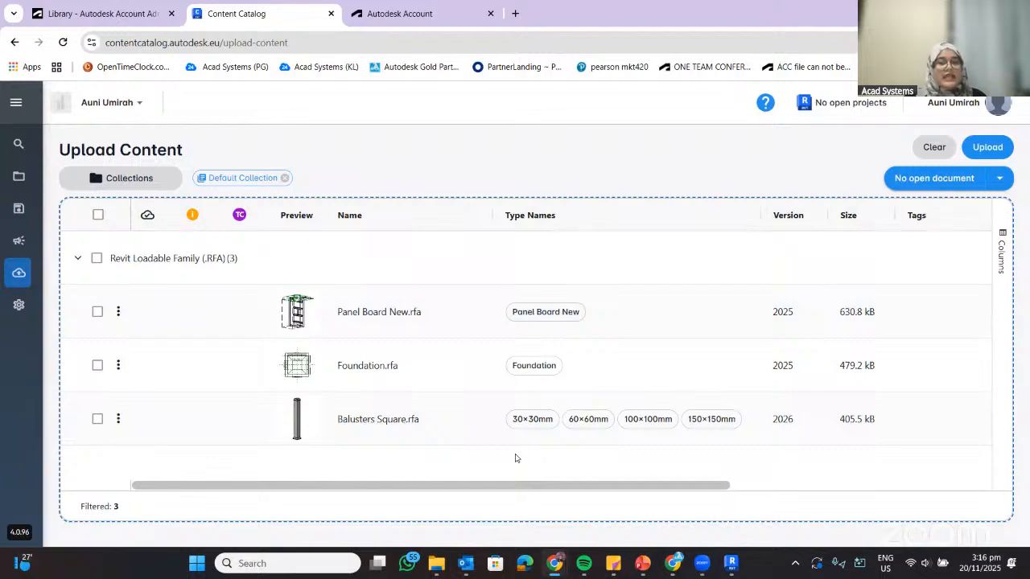
- Add the Pile family from the Revit Advance > Structure folder to the upload list
click(377, 282)
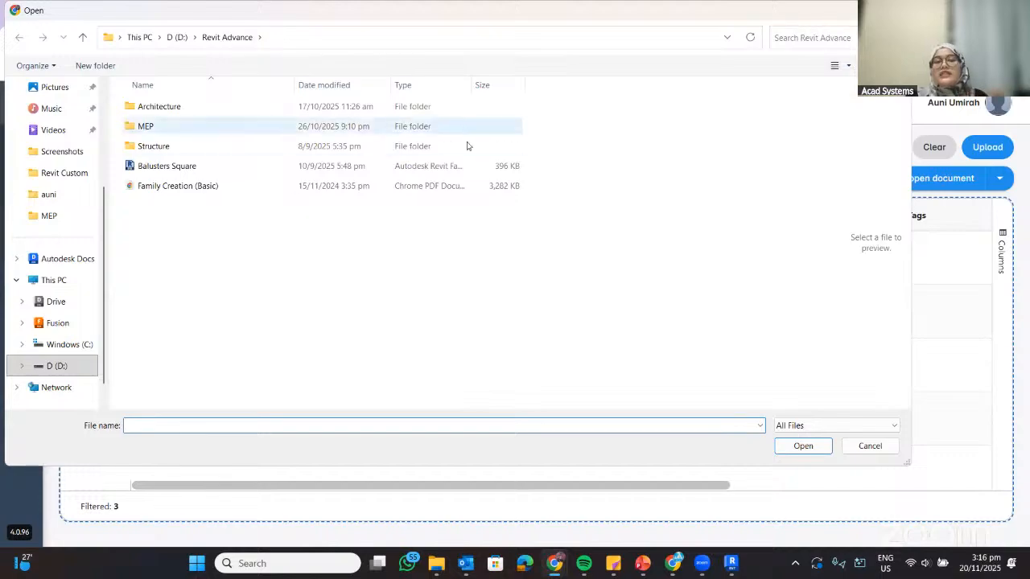
double_click(238, 152)
scroll(336, 231, down, 2)
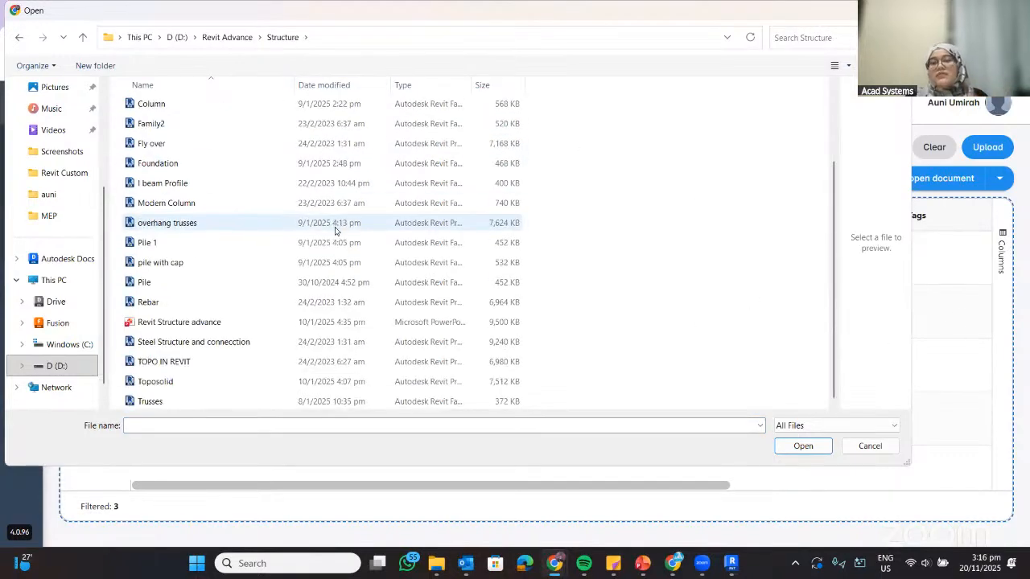
scroll(338, 232, up, 2)
scroll(344, 230, down, 2)
click(184, 284)
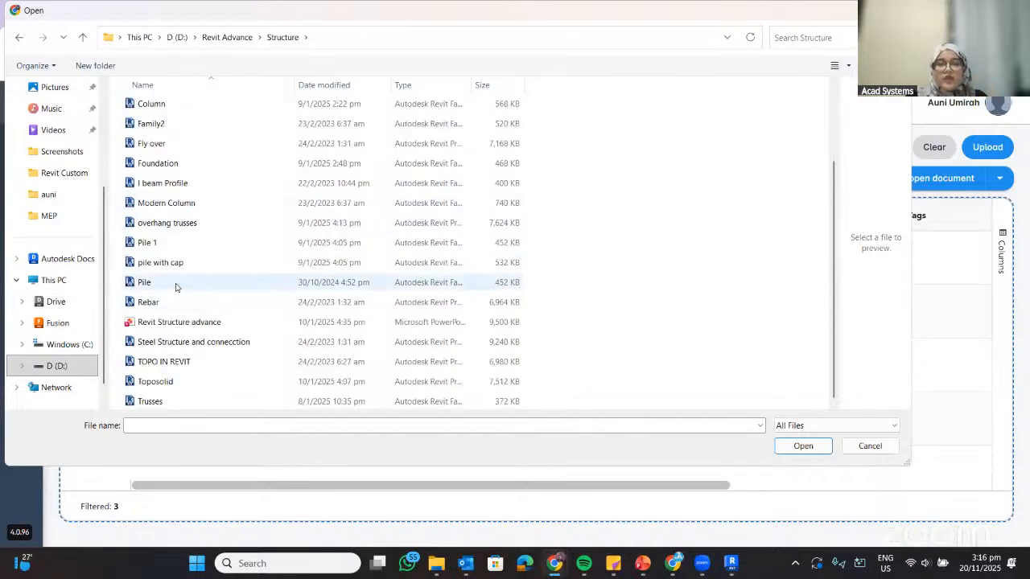
click(797, 447)
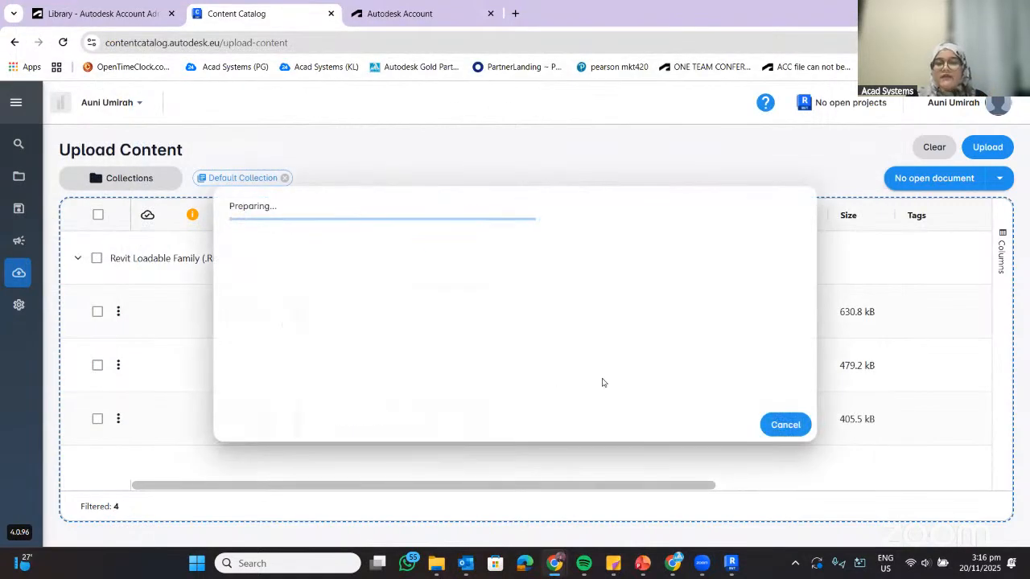
- Examine the previews, type names, versions, sizes and categories of the listed families, and collapse and re-expand the Revit Loadable Family group
scroll(478, 283, down, 1)
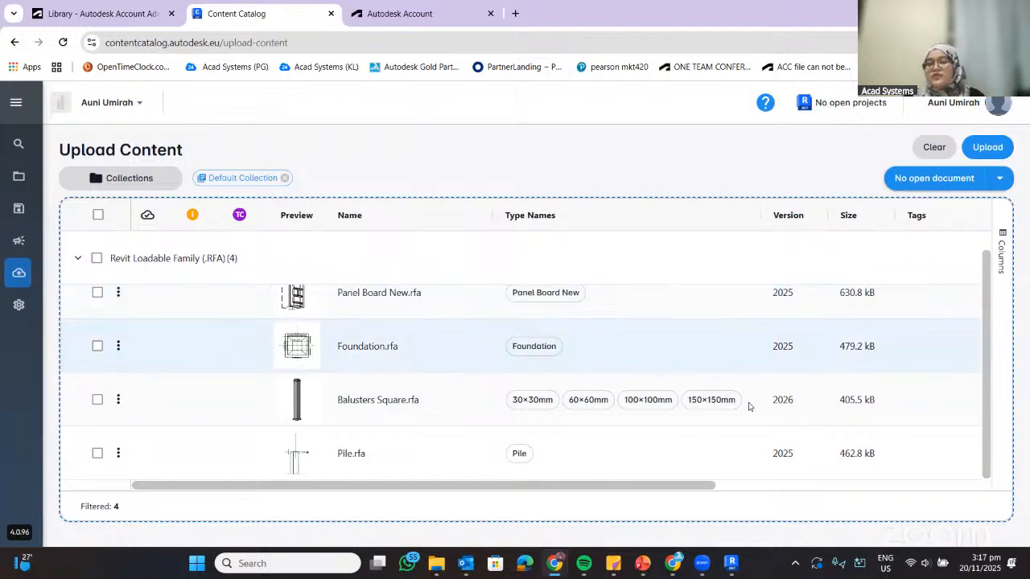
click(819, 486)
drag(734, 488, 525, 488)
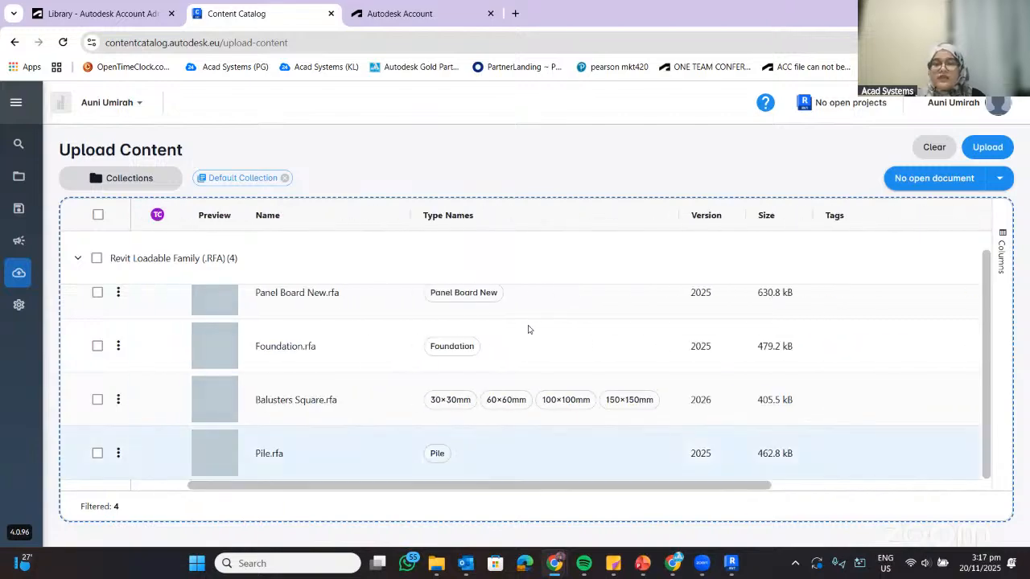
scroll(488, 257, up, 1)
scroll(499, 254, down, 1)
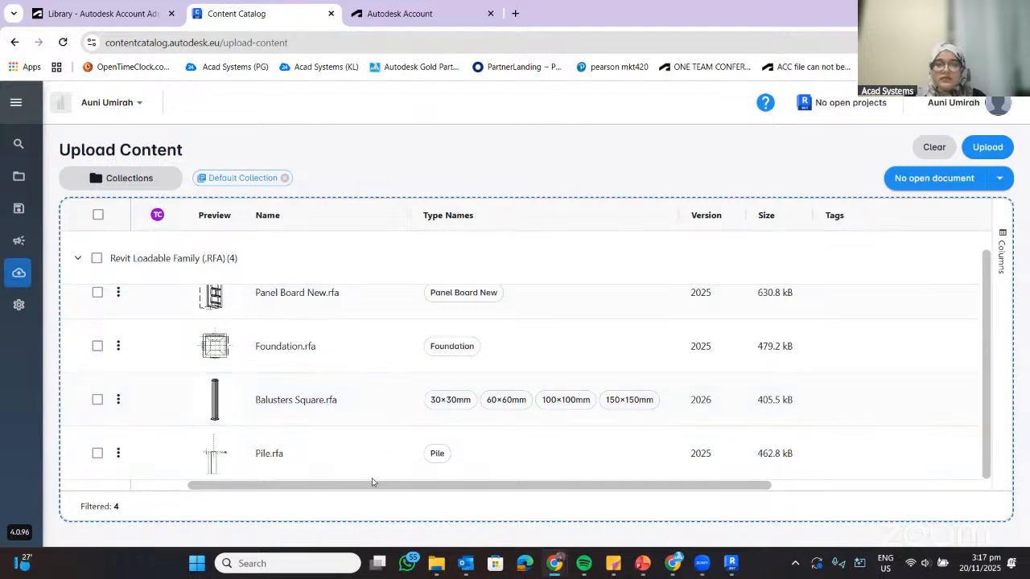
drag(379, 485, 323, 485)
click(900, 488)
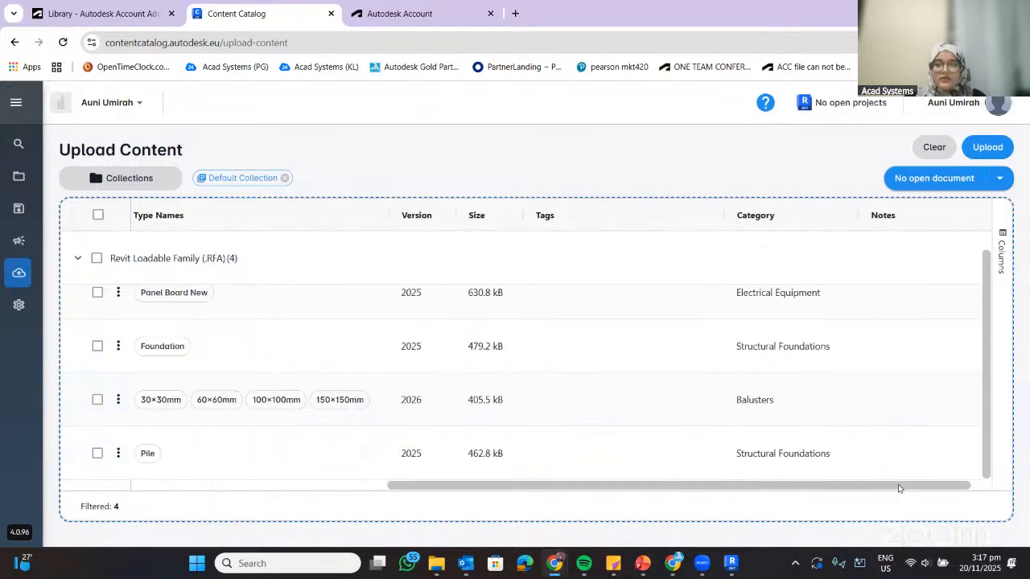
drag(889, 488, 627, 486)
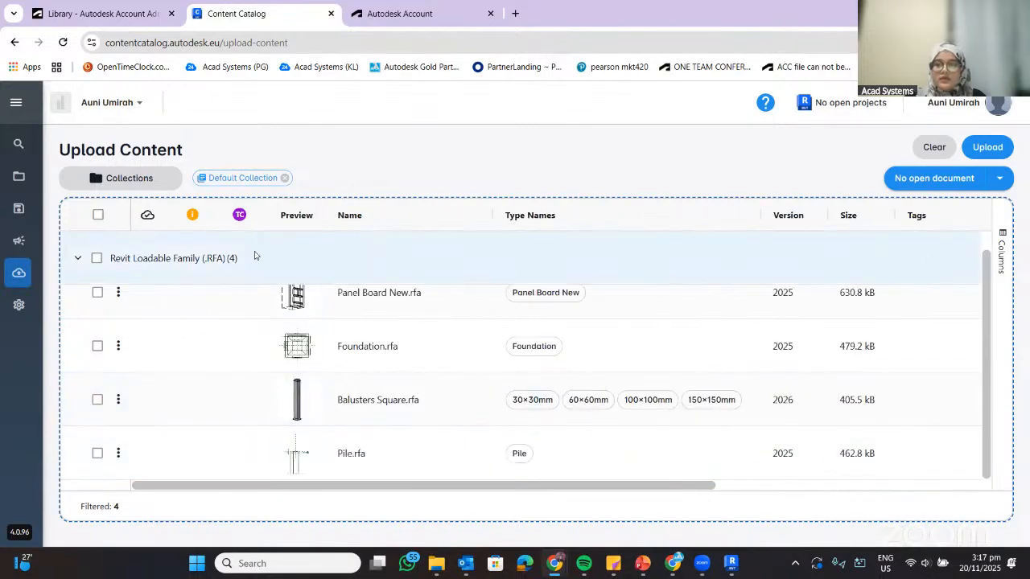
click(79, 258)
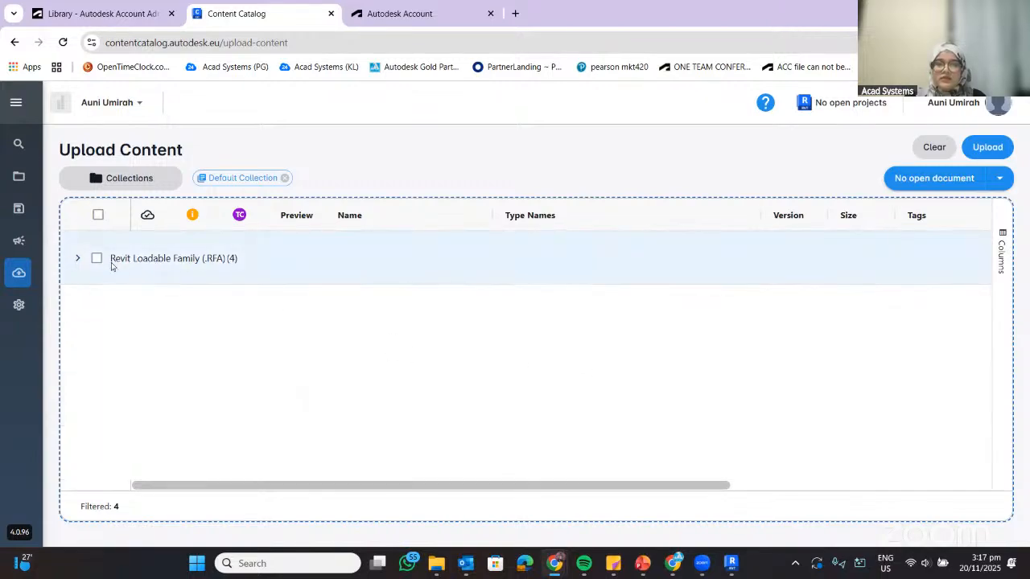
click(77, 258)
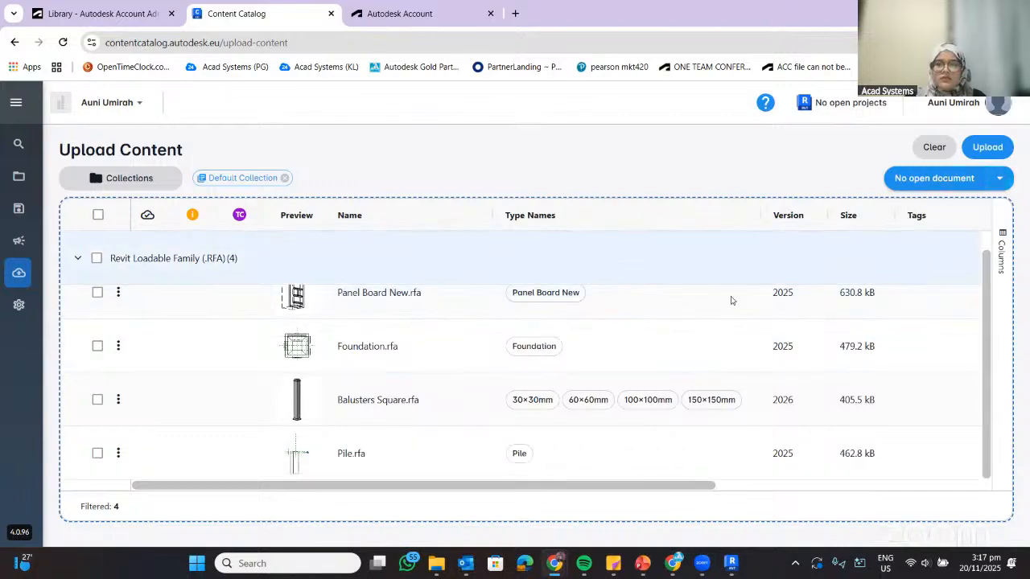
- Sort the upload list by type names in ascending order
click(135, 453)
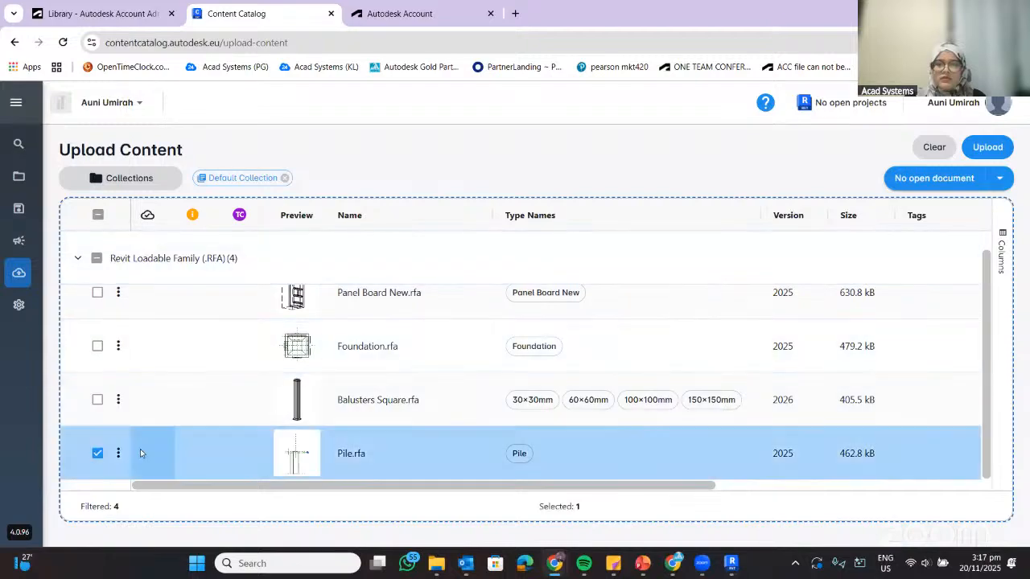
click(110, 452)
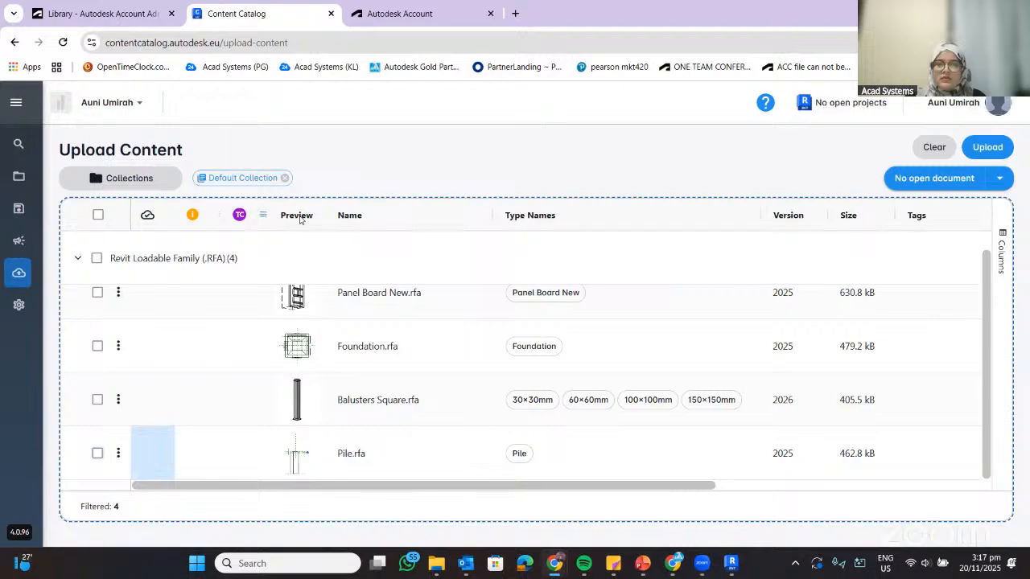
click(517, 215)
click(524, 216)
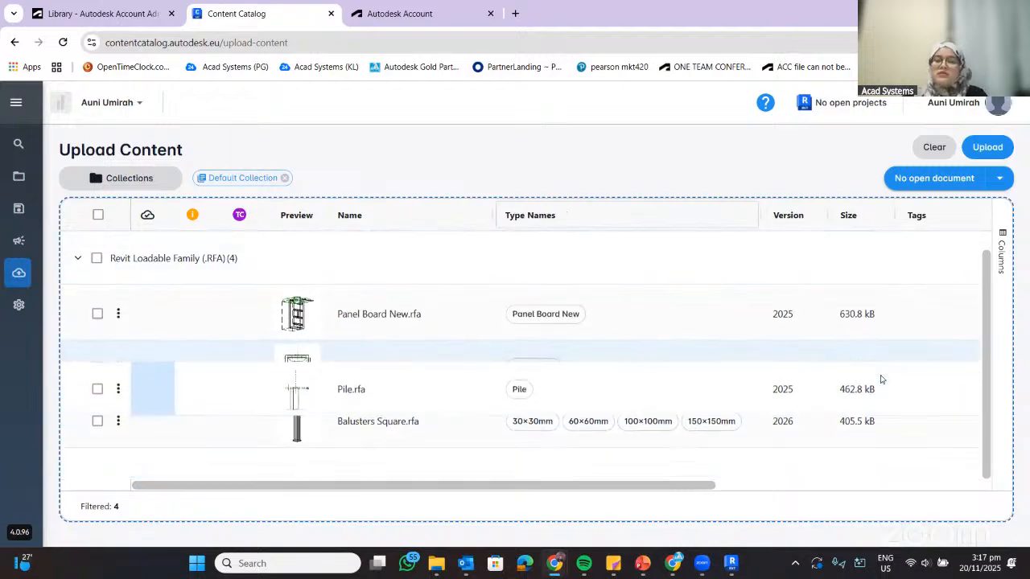
- Add the Column, Fly over and I beam Profile files together from the Structure folder to the upload list
click(907, 474)
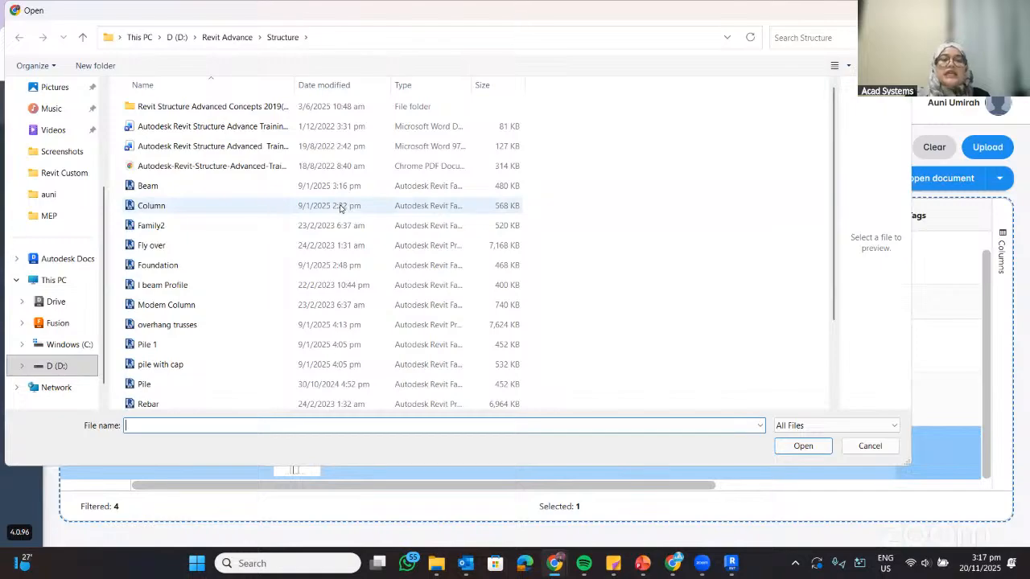
click(233, 188)
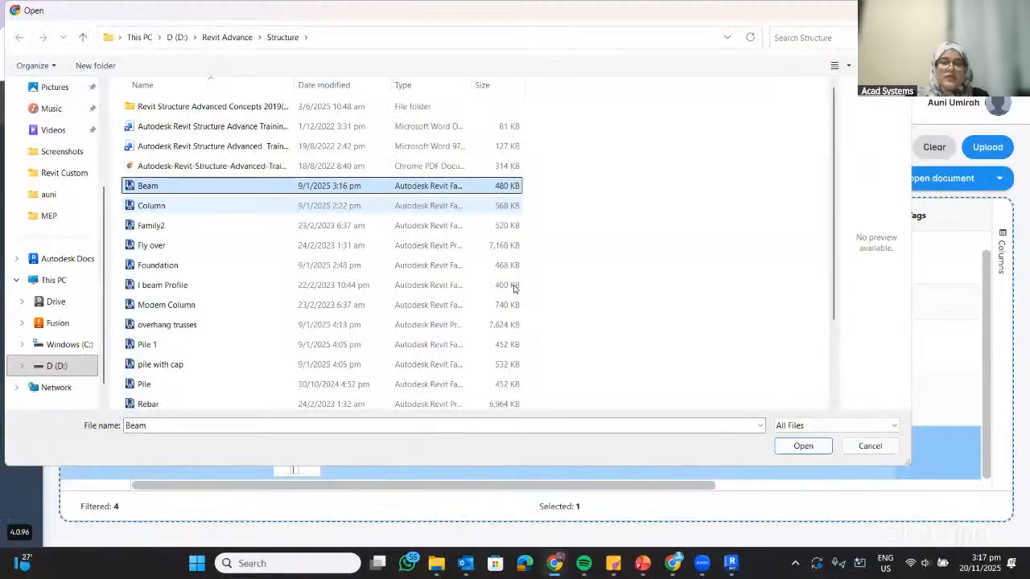
click(511, 286)
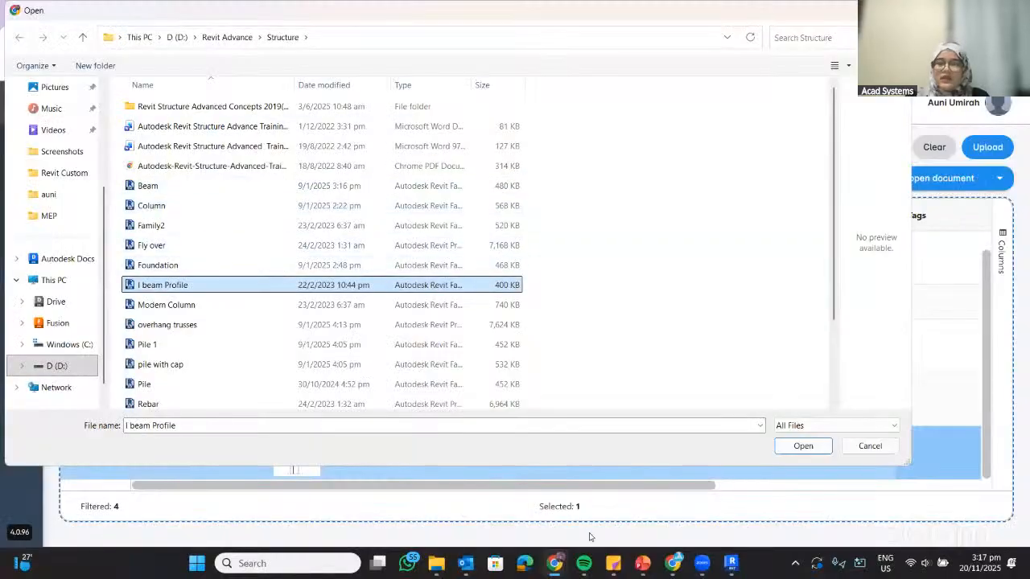
click(554, 562)
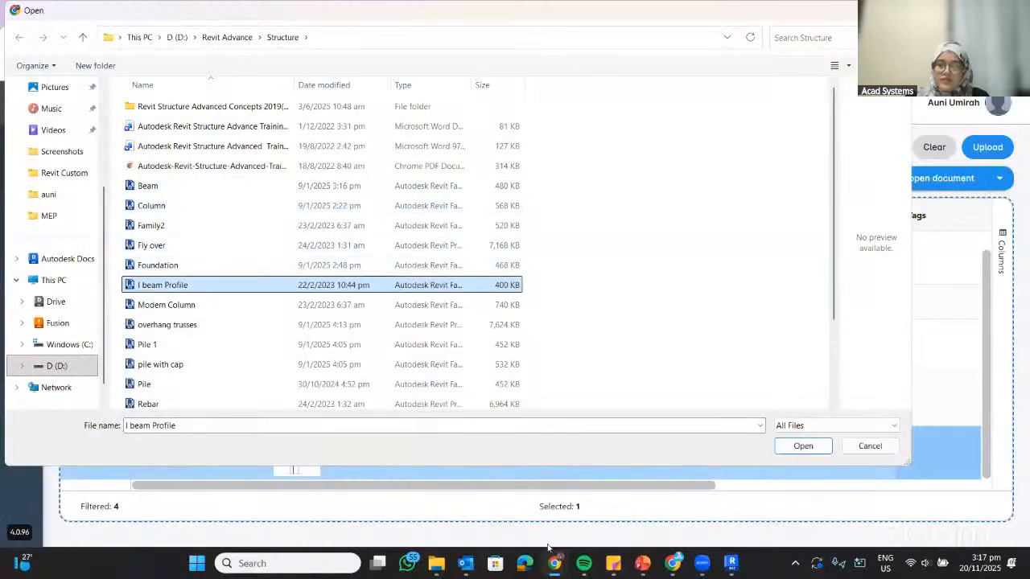
ctrl+click(168, 264)
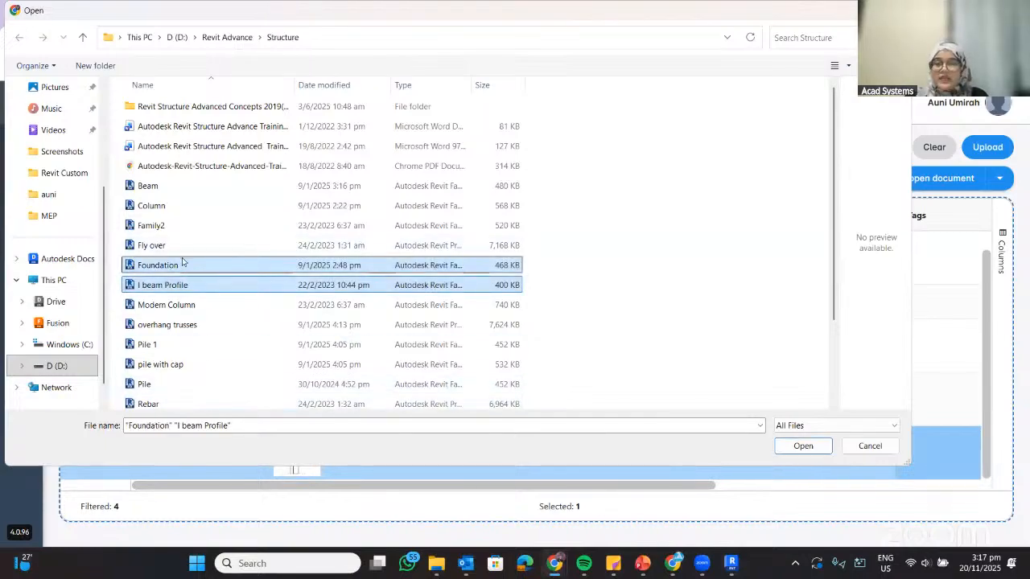
ctrl+click(166, 285)
ctrl+click(165, 284)
click(189, 287)
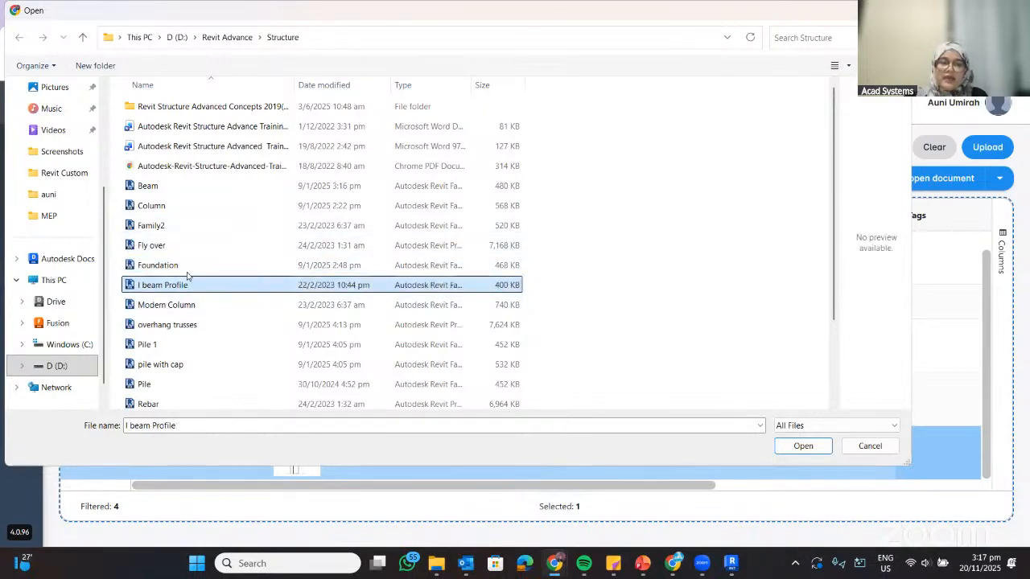
ctrl+click(186, 246)
ctrl+click(185, 206)
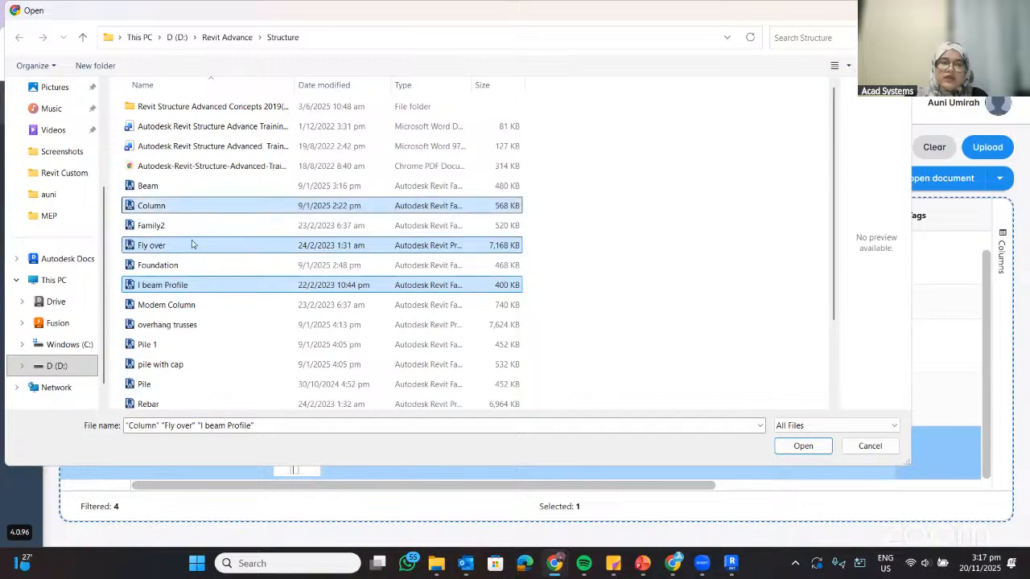
click(803, 446)
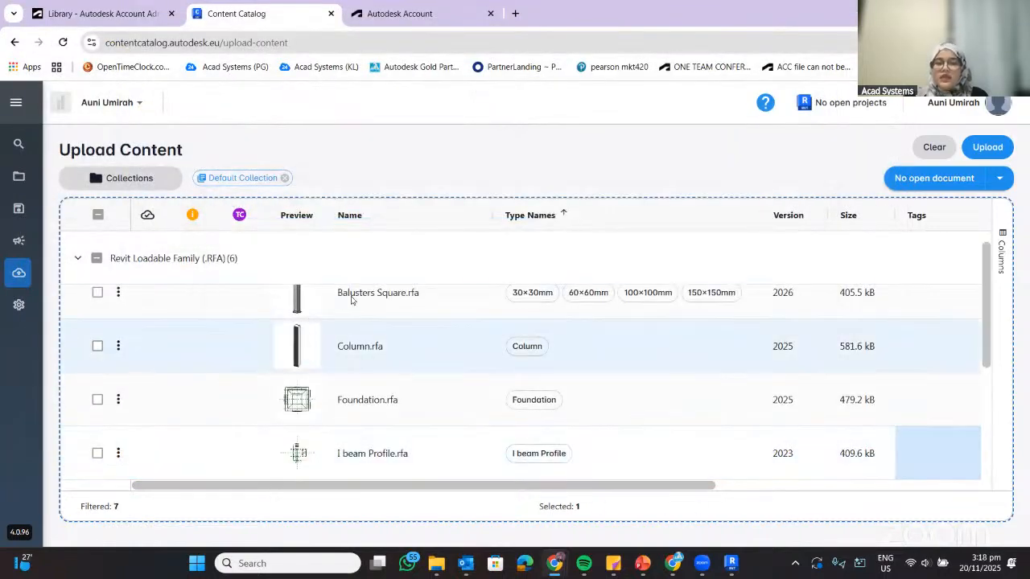
- Review the Revit Loadable Family and Revit Project File groups in the upload list, comparing each file's Revit version
scroll(354, 364, down, 3)
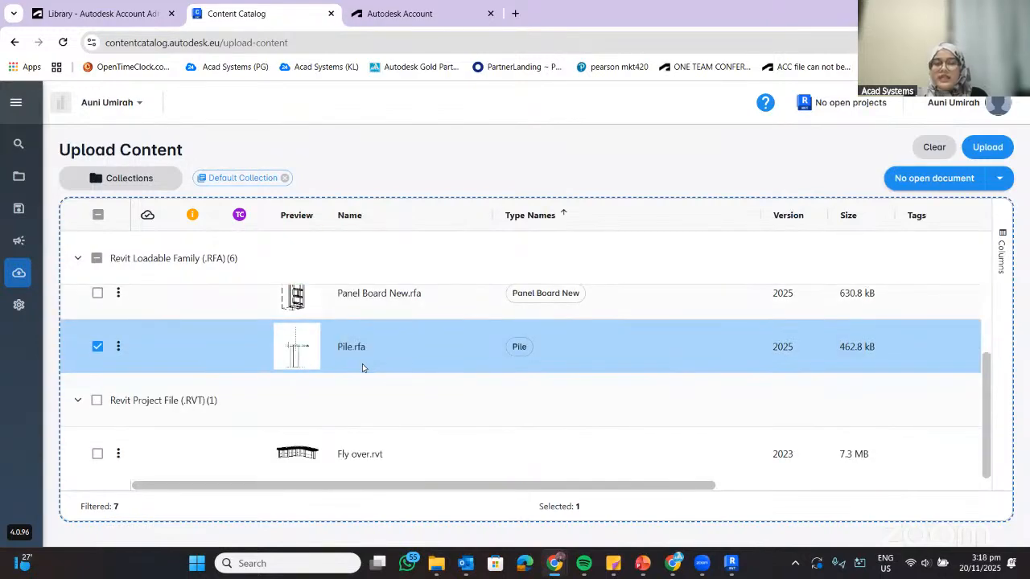
scroll(383, 384, up, 3)
scroll(383, 384, down, 3)
scroll(383, 384, up, 3)
scroll(382, 384, down, 5)
scroll(253, 402, up, 5)
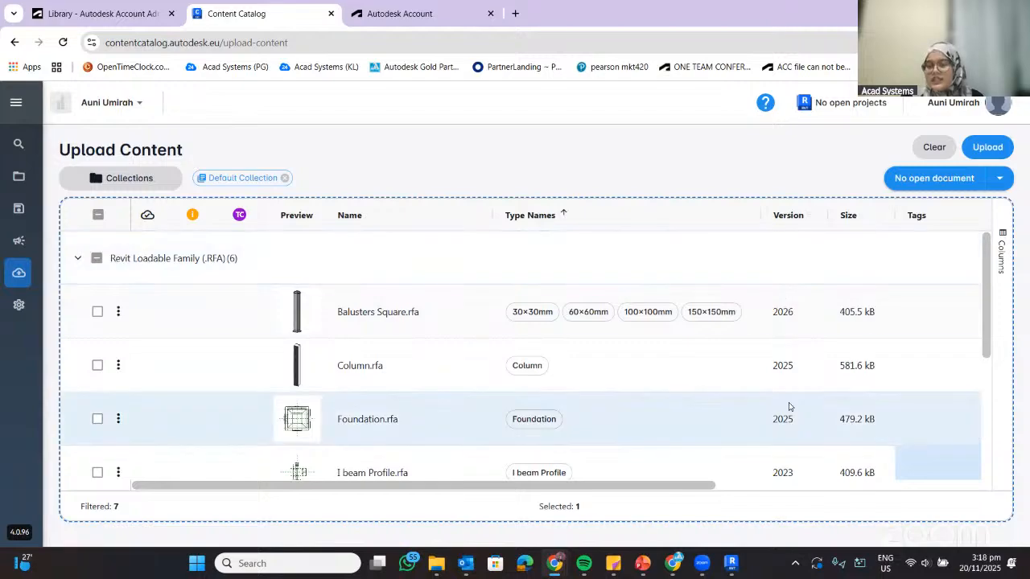
scroll(789, 406, down, 3)
scroll(786, 376, up, 1)
scroll(784, 370, up, 1)
scroll(779, 427, down, 3)
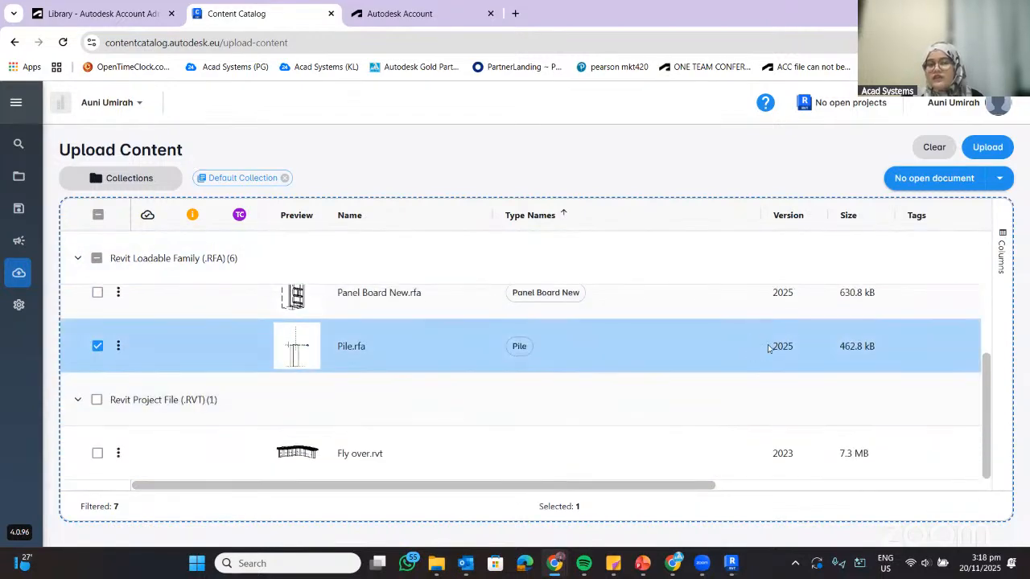
scroll(773, 329, up, 1)
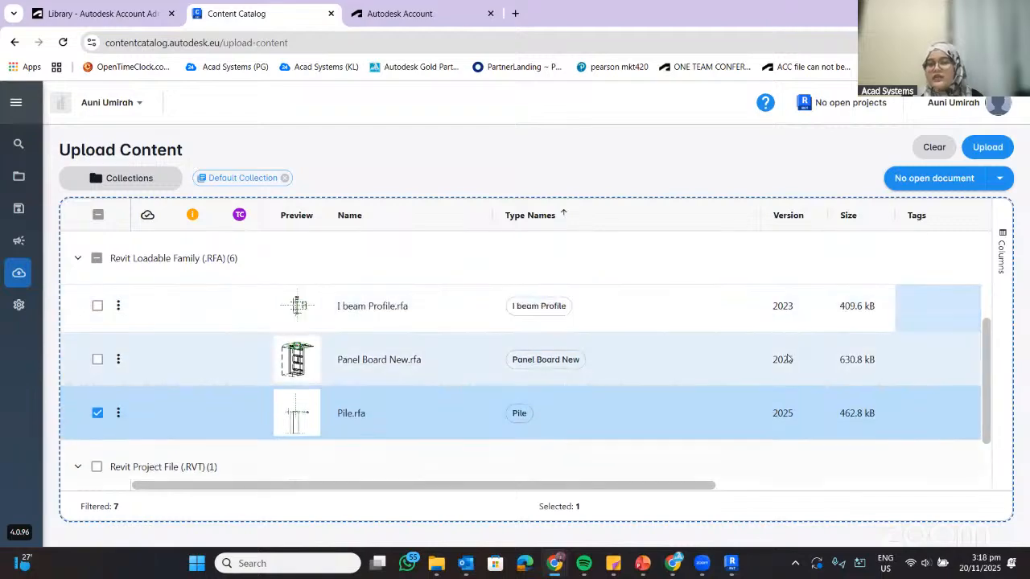
- Compare the type names, Revit versions and sizes of all listed files, and enlarge the preview of Fly over.rvt
scroll(786, 370, up, 1)
scroll(783, 378, up, 2)
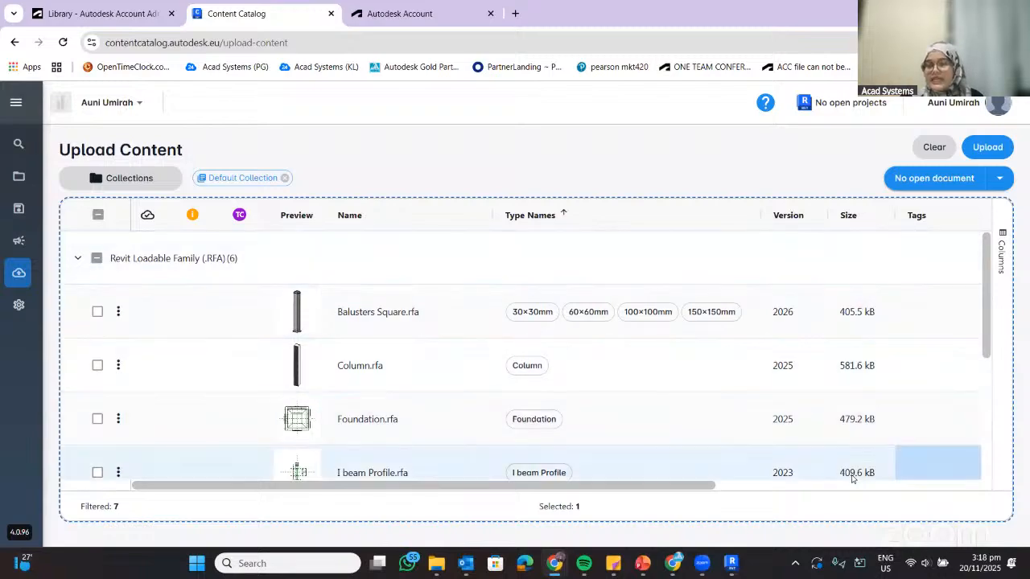
scroll(869, 375, down, 3)
scroll(864, 362, up, 3)
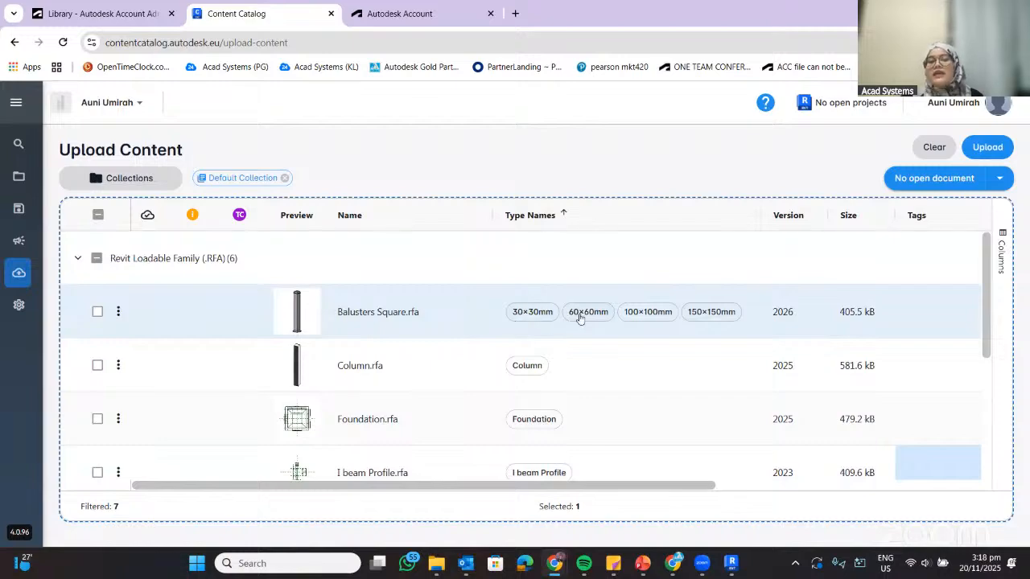
scroll(483, 329, down, 2)
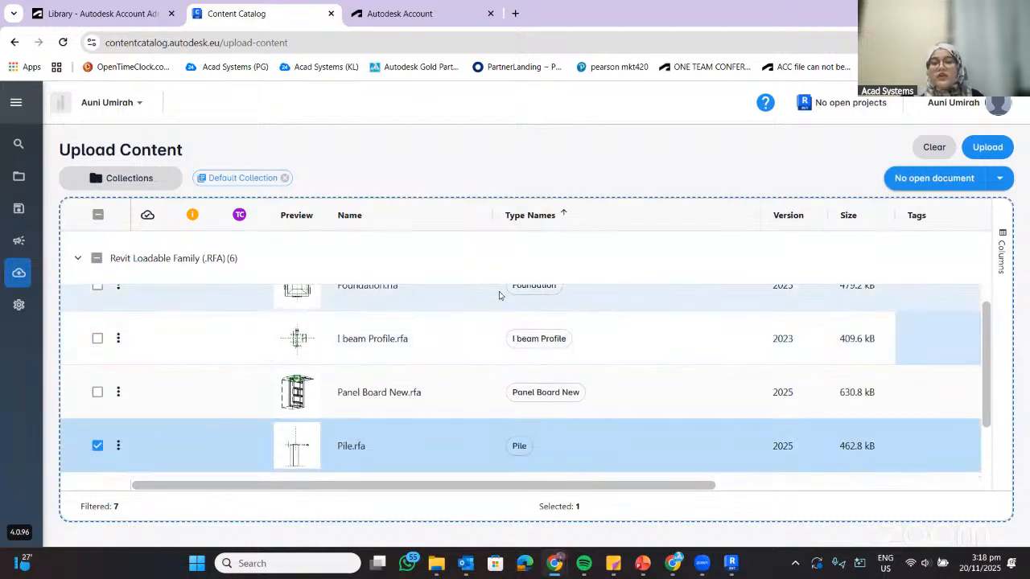
scroll(499, 379, down, 1)
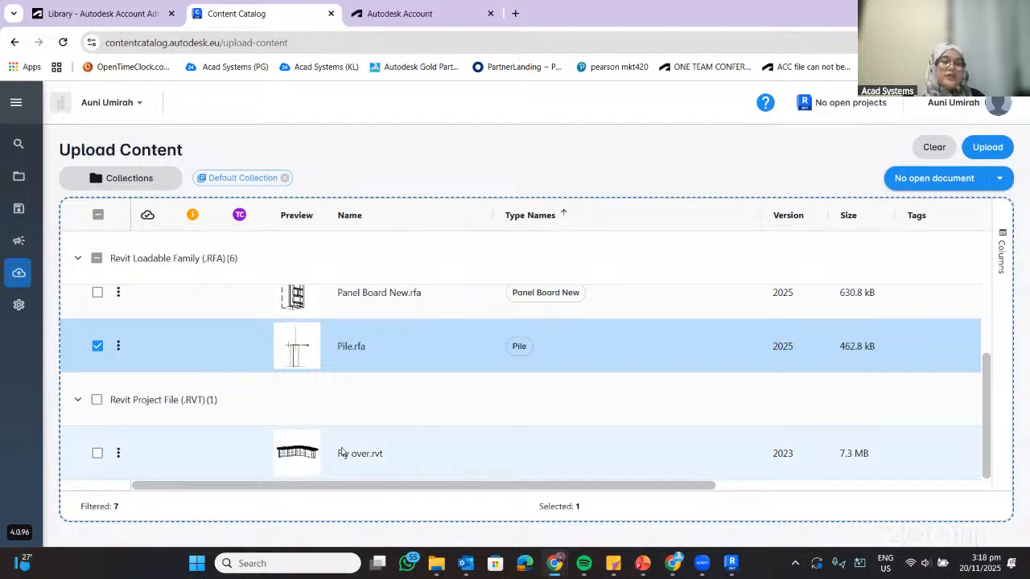
mouse_move(313, 450)
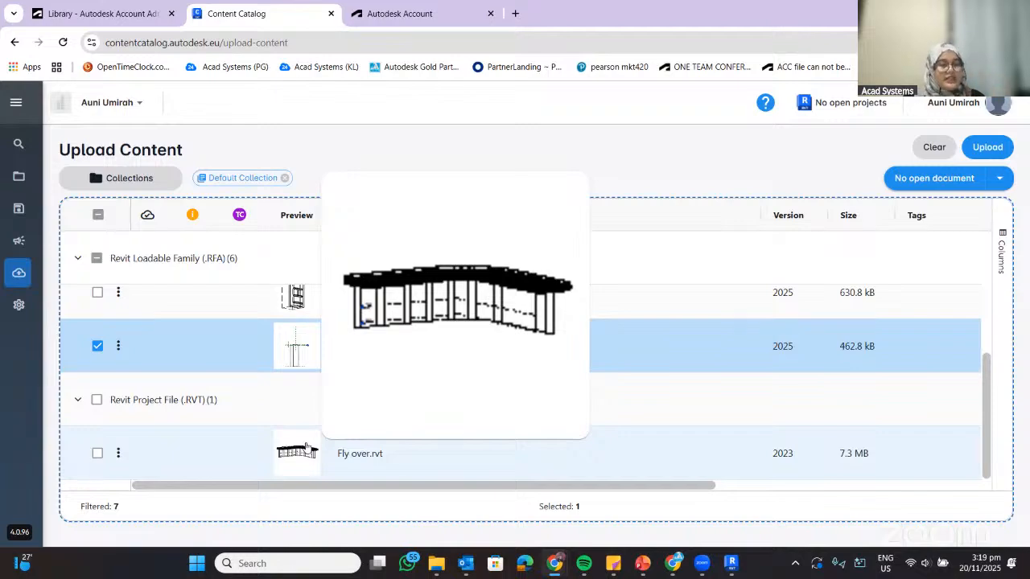
scroll(261, 384, up, 3)
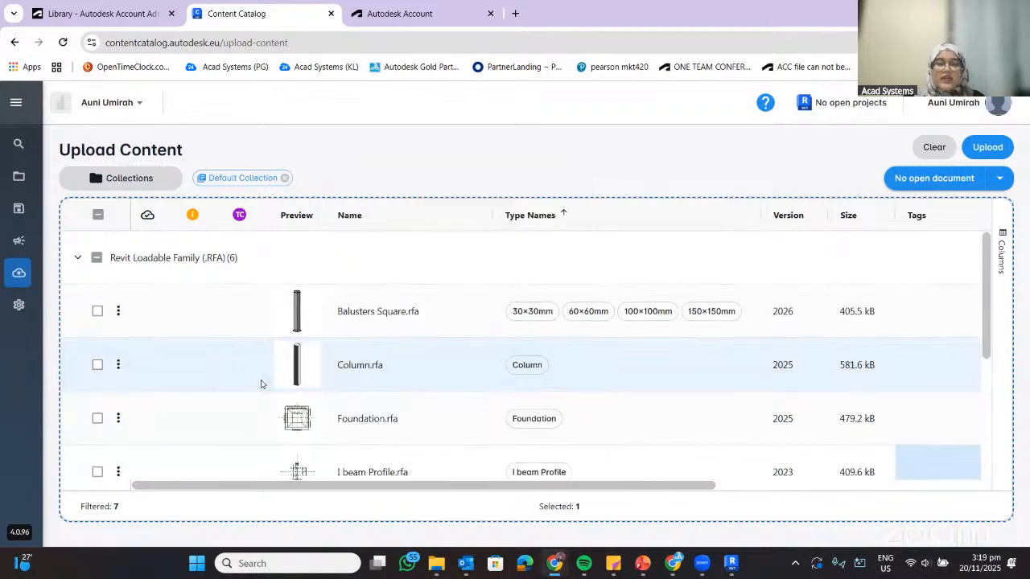
- Deselect Pile.rfa and upload all the listed Revit families and the Fly over project file to the Default Collection
scroll(260, 383, down, 5)
click(96, 345)
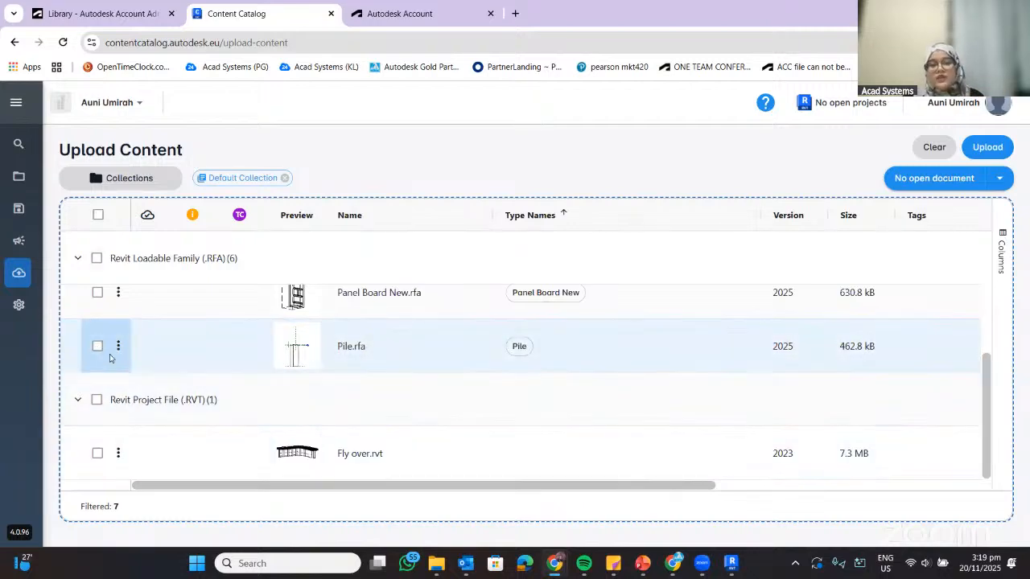
scroll(492, 387, up, 3)
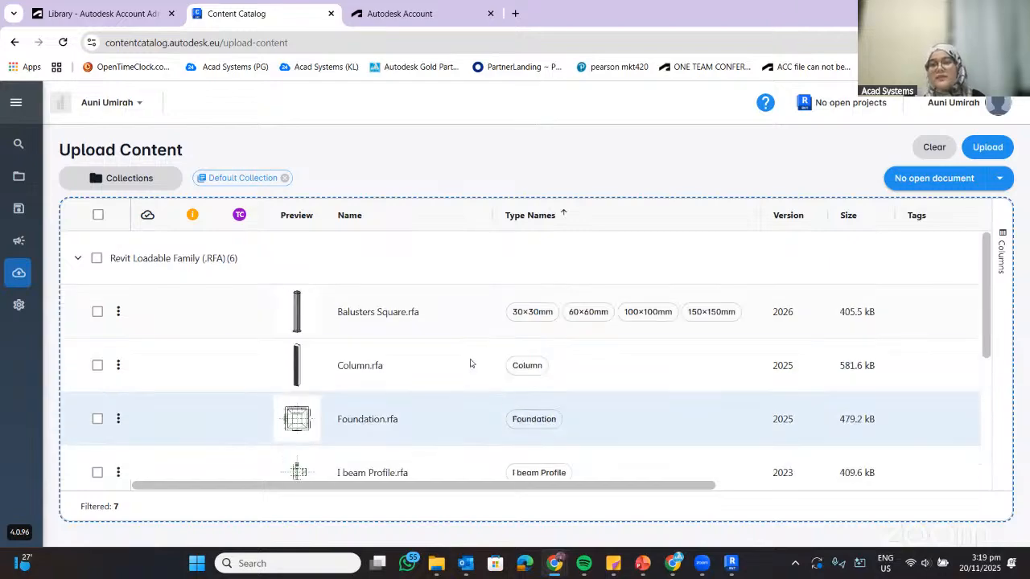
scroll(467, 394, down, 3)
scroll(445, 368, up, 3)
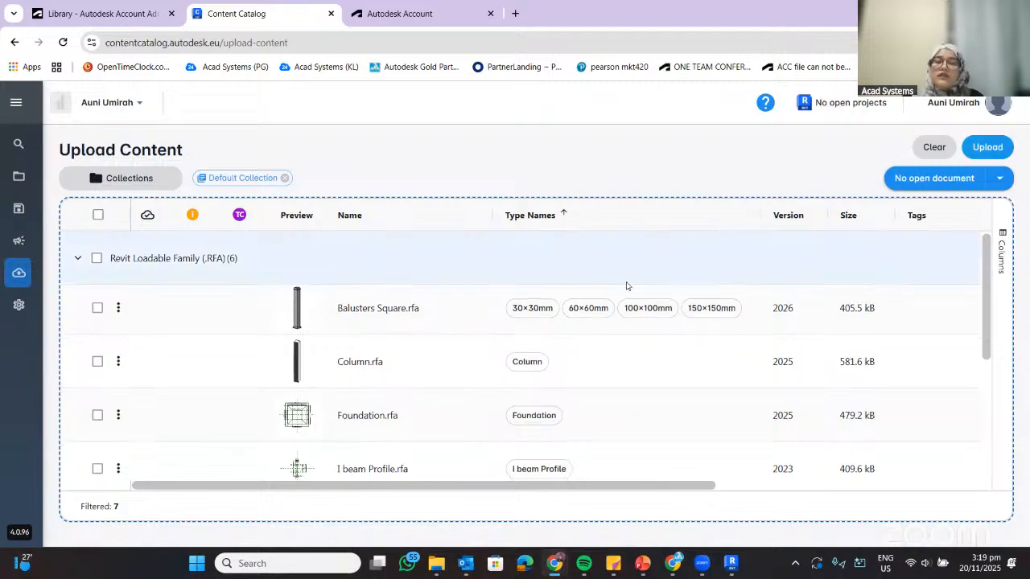
scroll(473, 349, down, 3)
scroll(471, 370, up, 3)
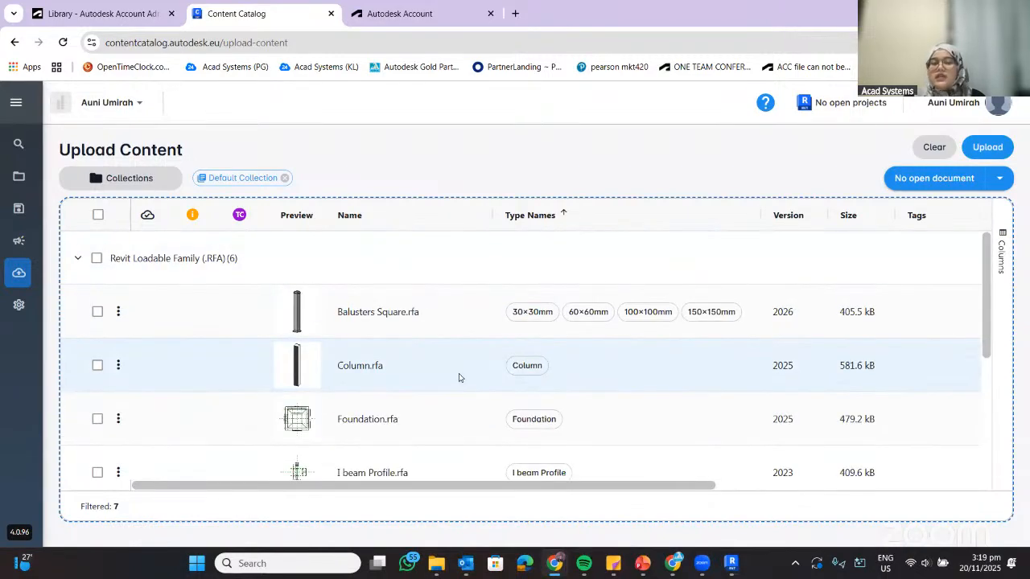
scroll(460, 377, down, 3)
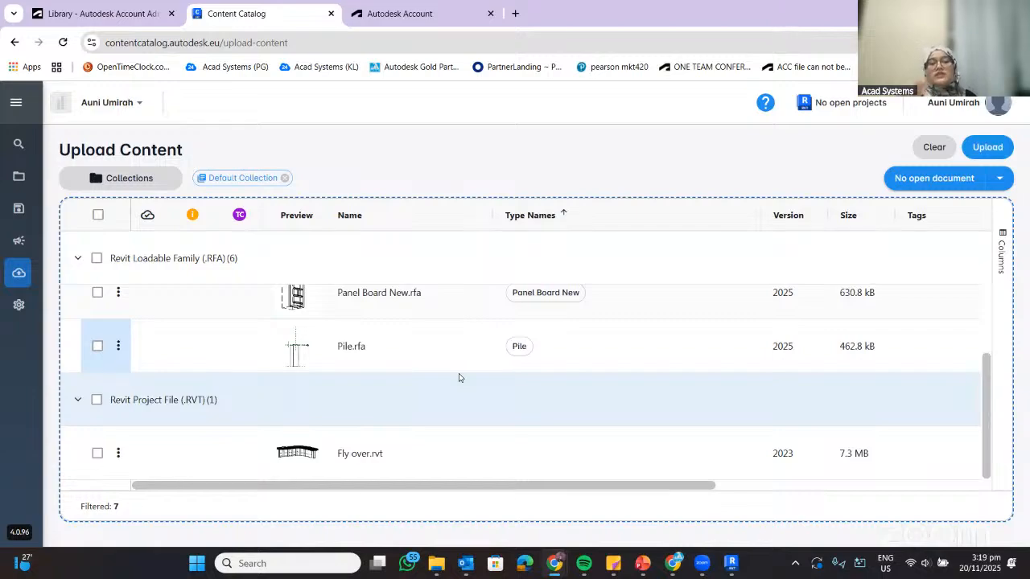
click(1000, 151)
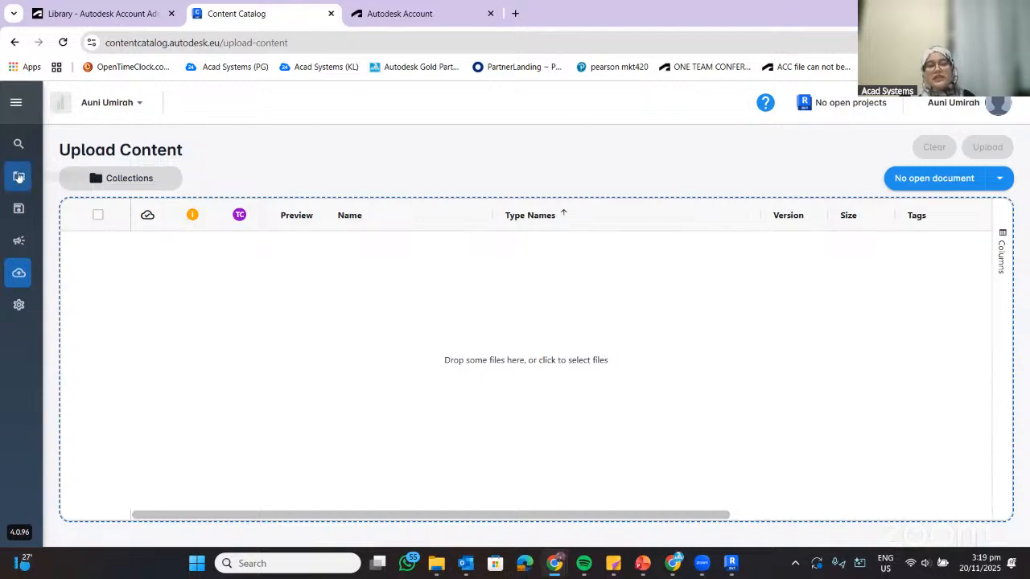
- Browse the Default Collection and review its category cards, from Balusters to Structural Foundations
click(21, 175)
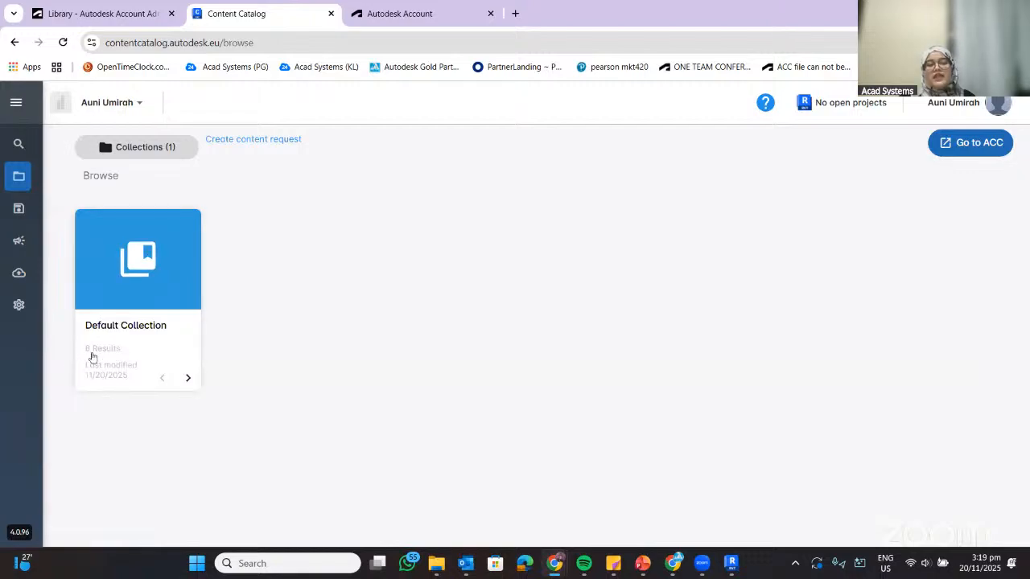
click(116, 357)
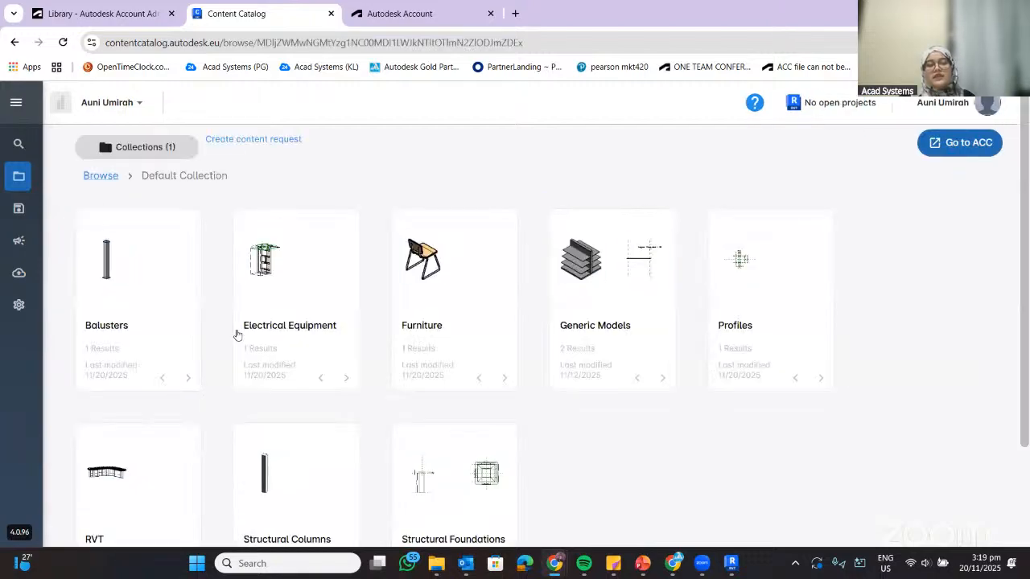
scroll(235, 333, down, 2)
scroll(235, 333, up, 1)
scroll(240, 336, up, 1)
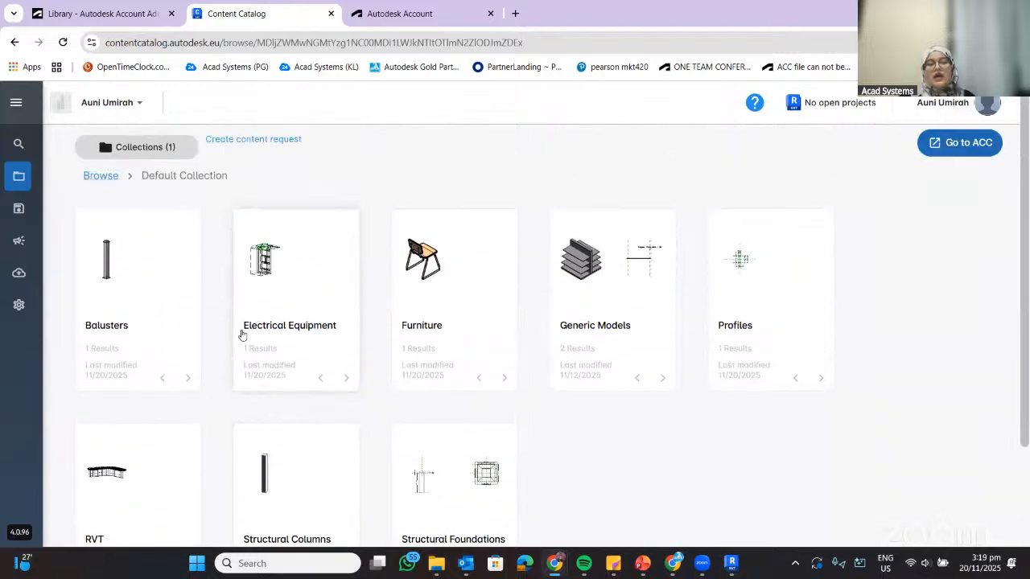
scroll(241, 334, down, 2)
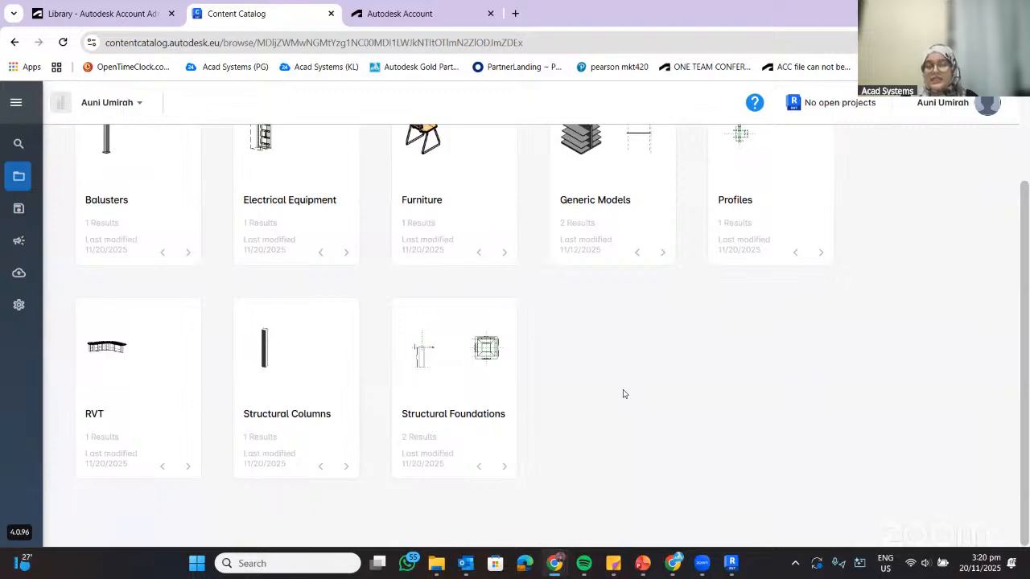
scroll(619, 393, up, 3)
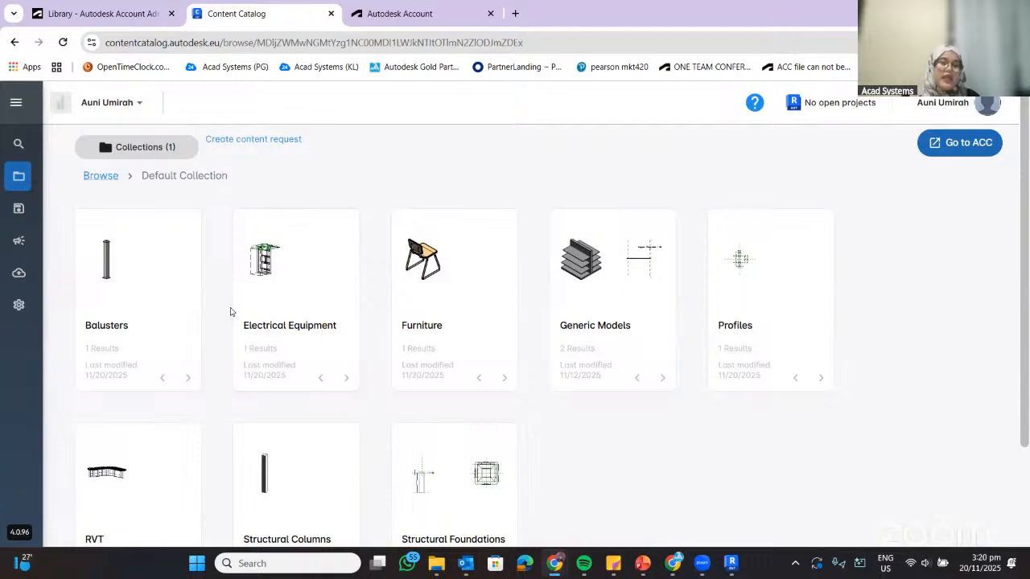
scroll(267, 344, down, 3)
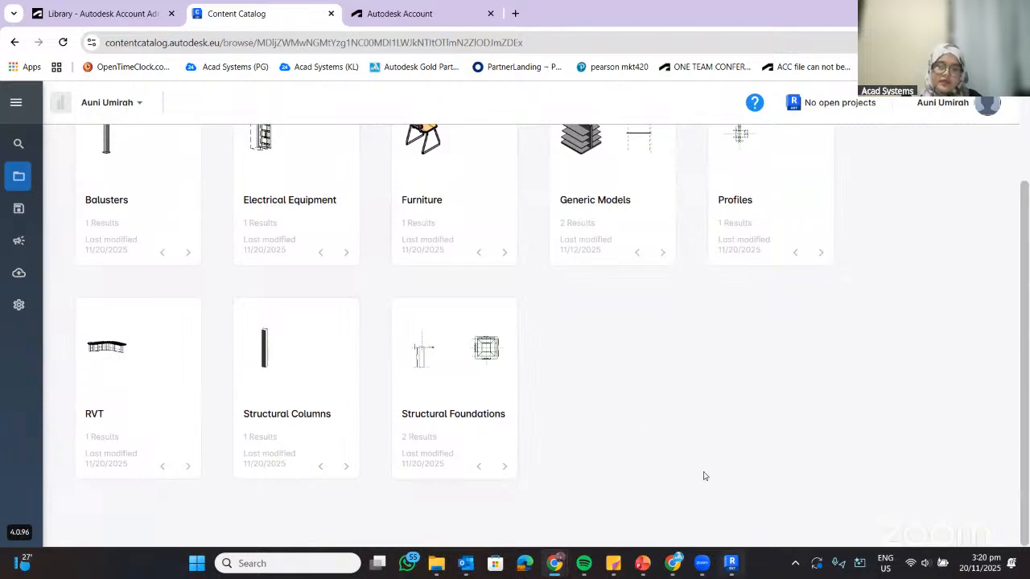
scroll(411, 249, up, 3)
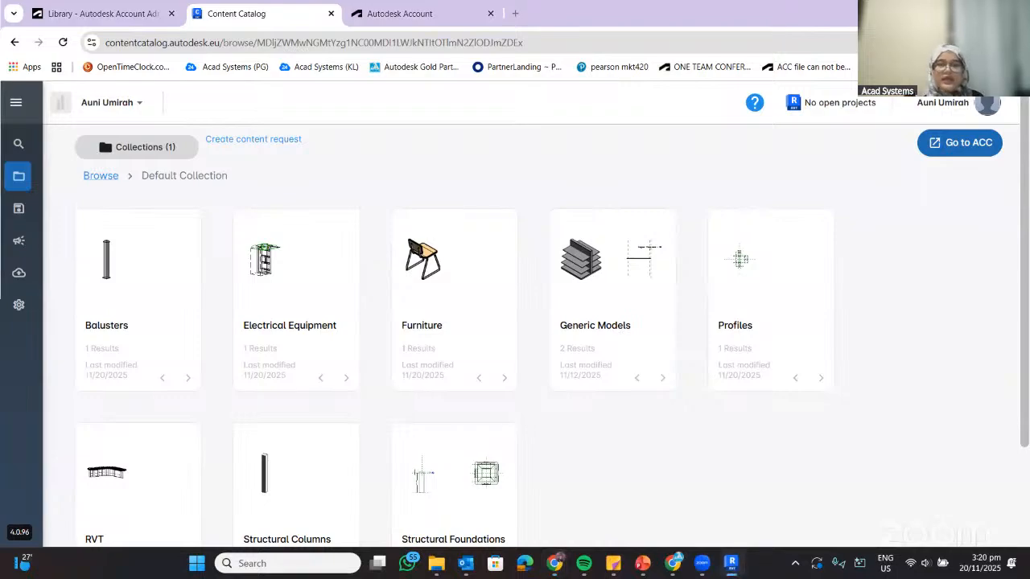
- Switch to Revit 2026 and open the ACC House project from the Revit Architecture folder
key(alt+Tab)
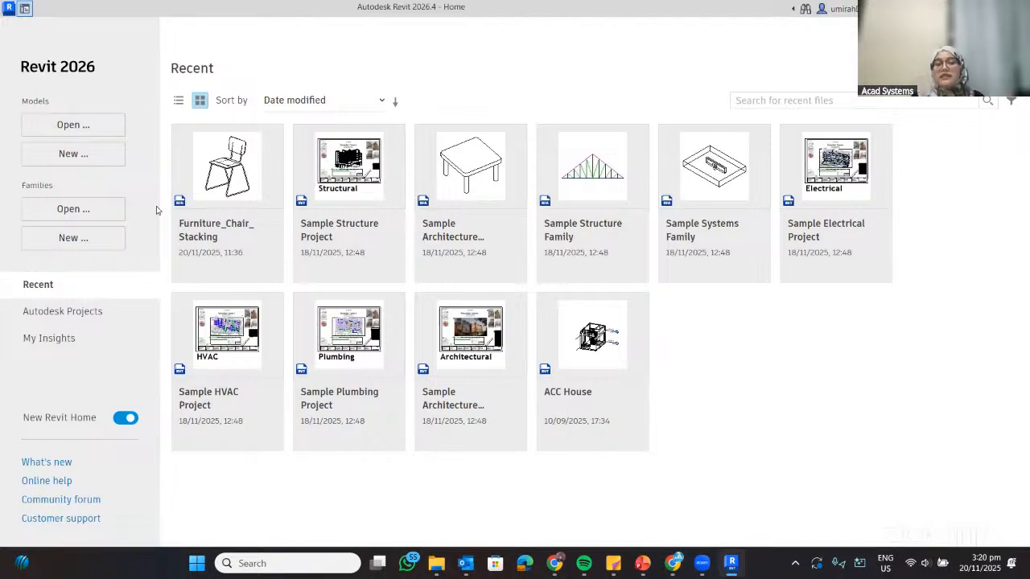
click(71, 132)
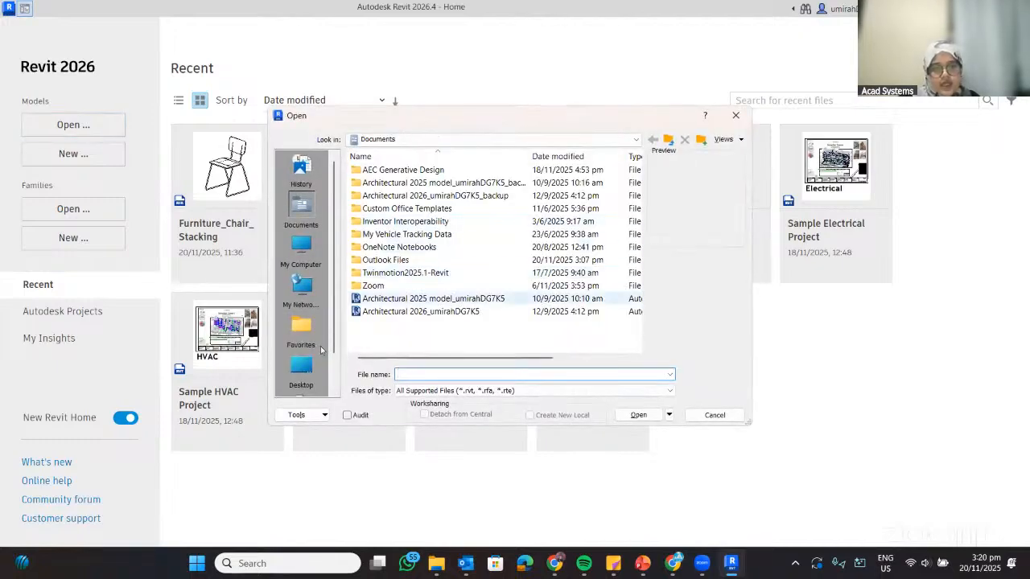
click(301, 371)
click(301, 249)
double_click(392, 228)
scroll(394, 233, down, 2)
double_click(394, 234)
click(399, 234)
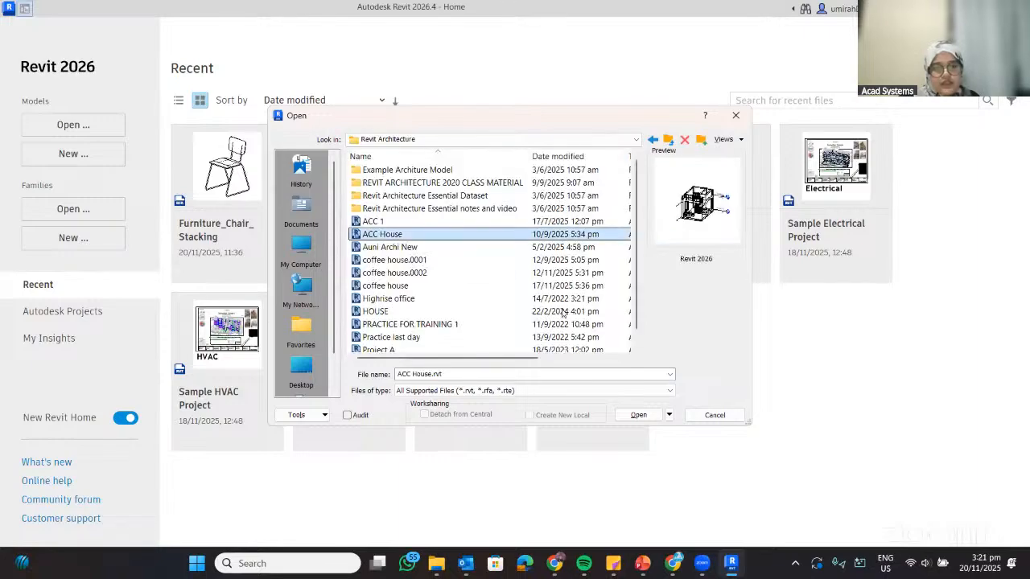
click(638, 415)
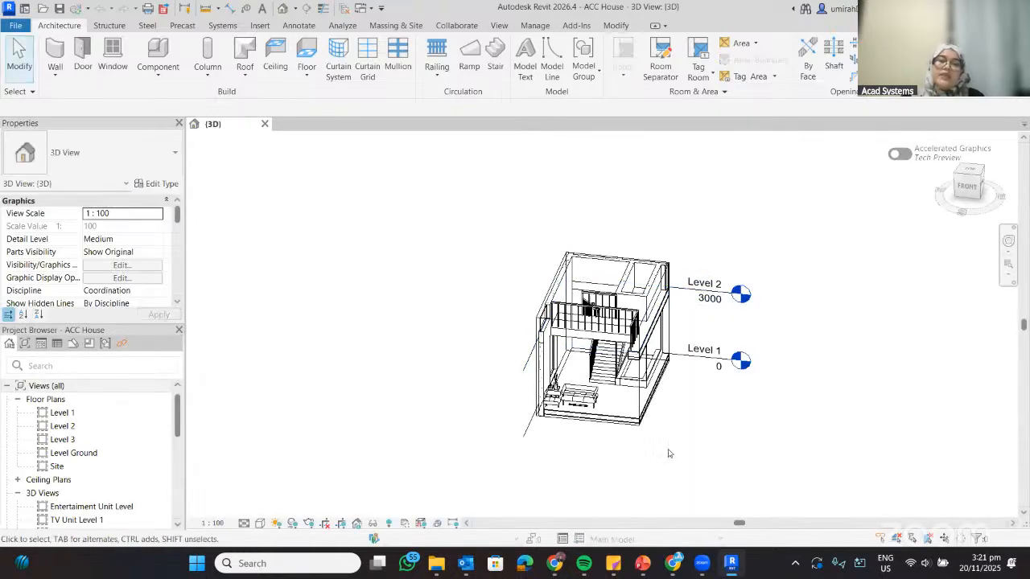
- Inspect the living area furniture in the 3D view and open the Level 1 floor plan
middle_drag(520, 328, 505, 308)
scroll(504, 309, up, 8)
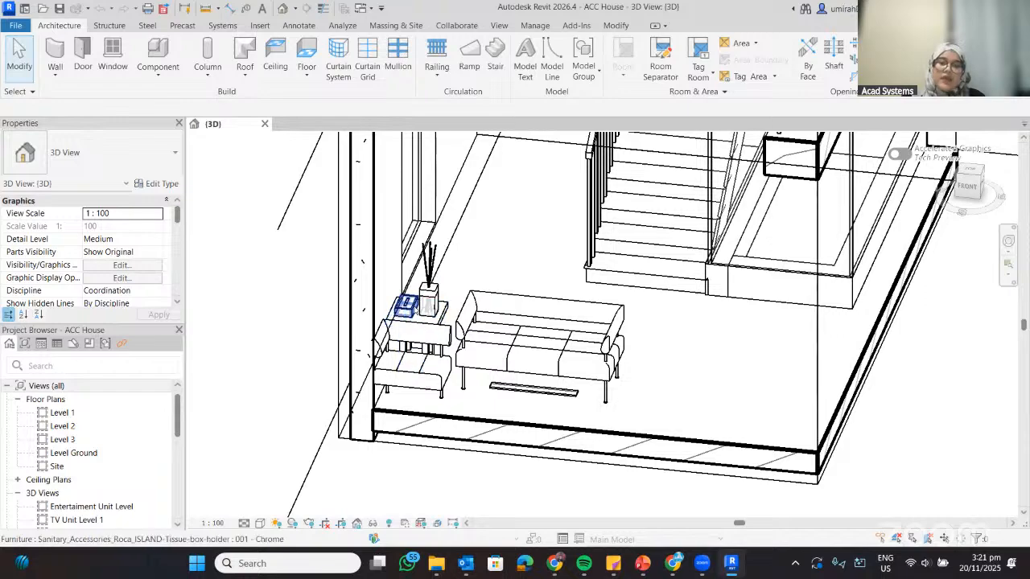
scroll(676, 293, down, 3)
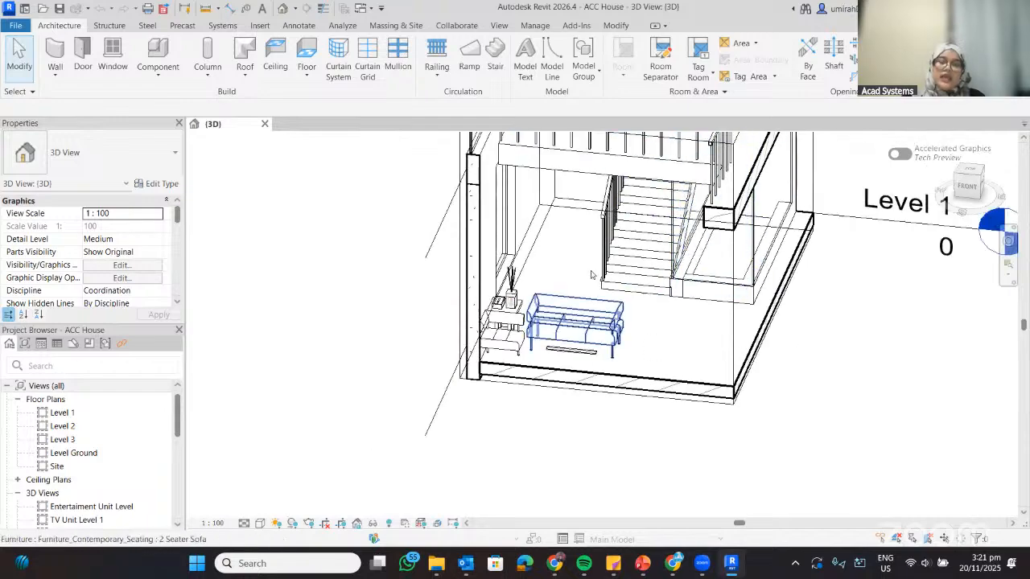
double_click(62, 412)
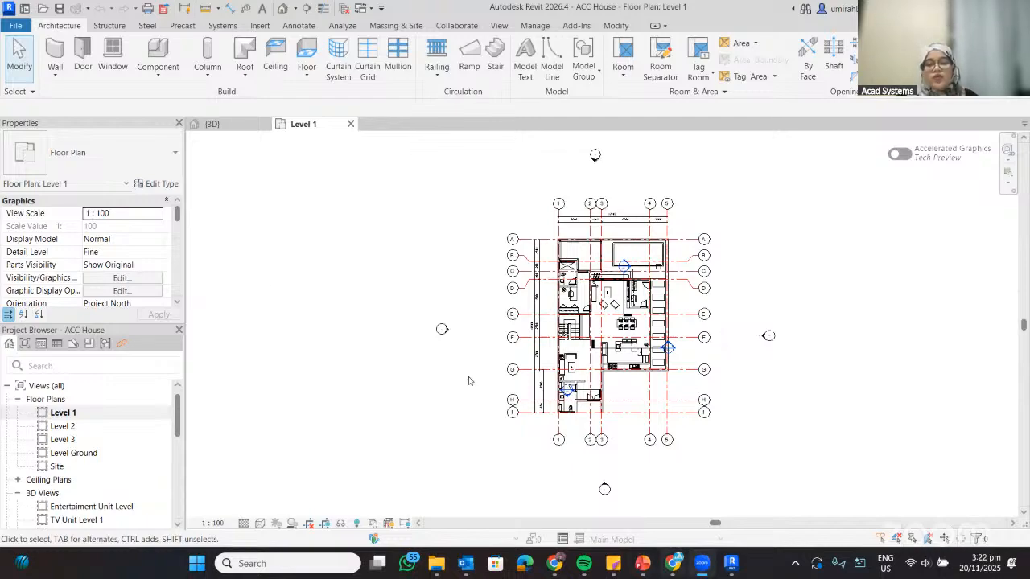
- Switch to the Autodesk Account page in Chrome, search the products for REVIT and open the Revit product details
mouse_move(555, 564)
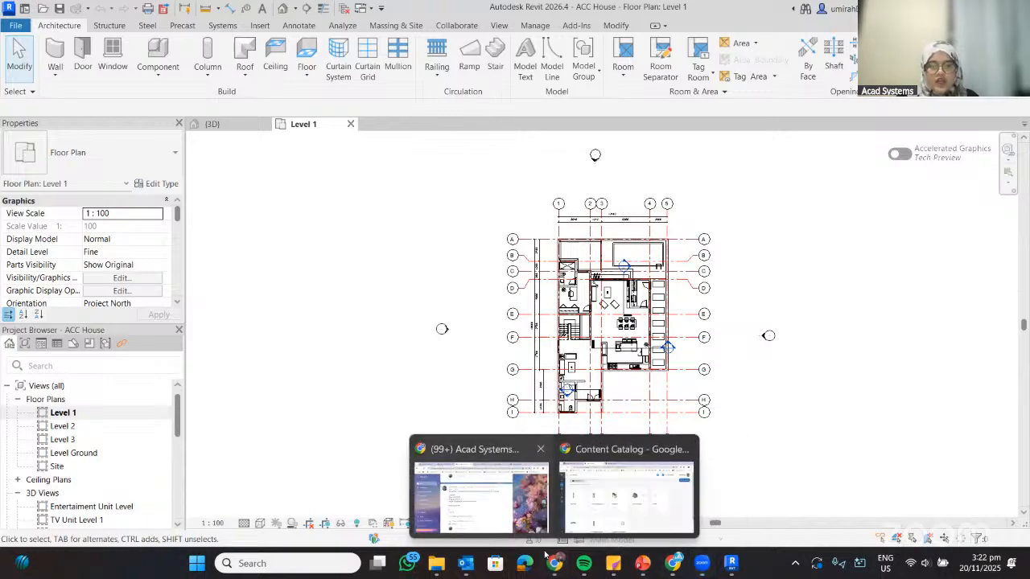
click(626, 491)
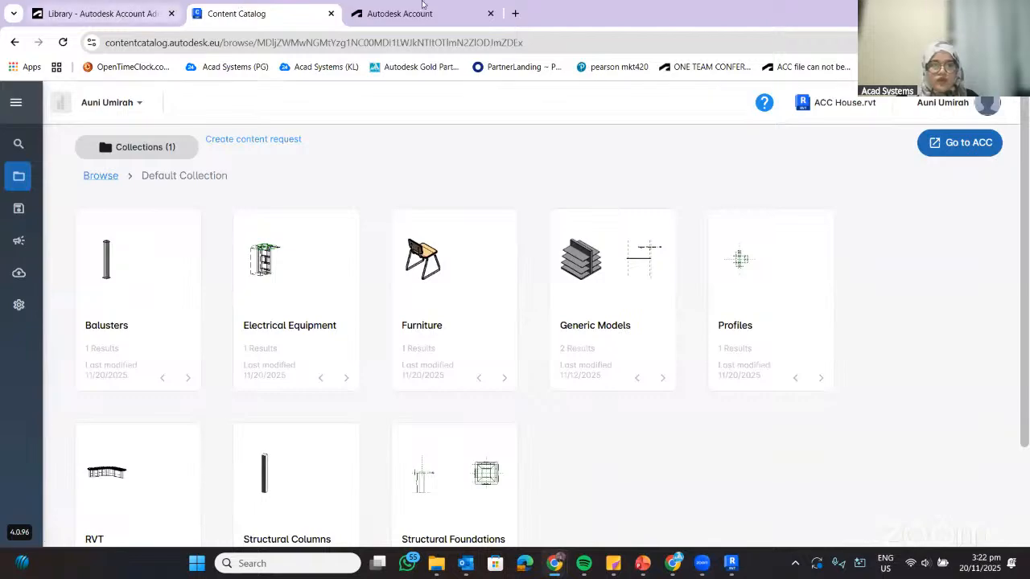
click(400, 13)
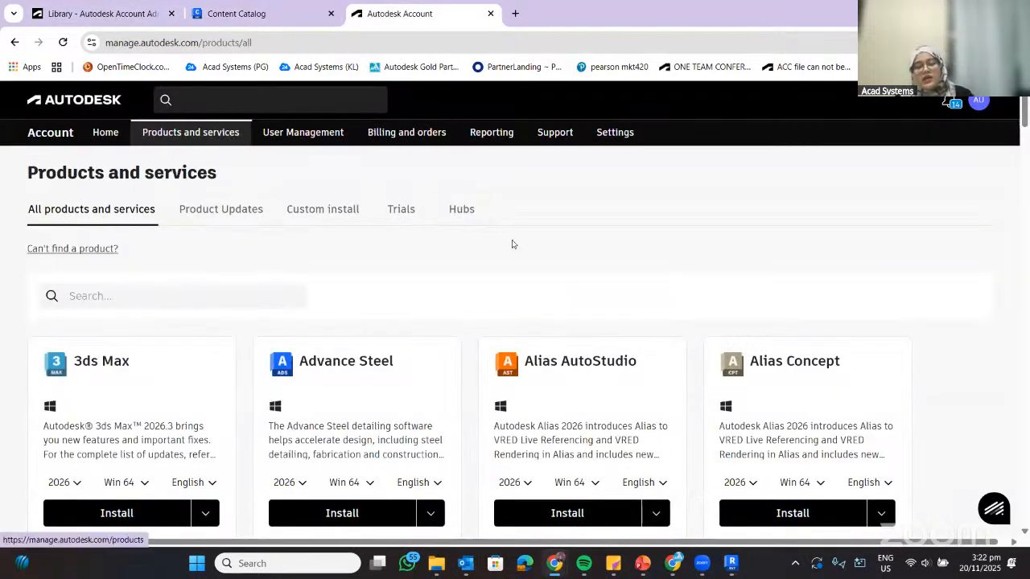
click(182, 289)
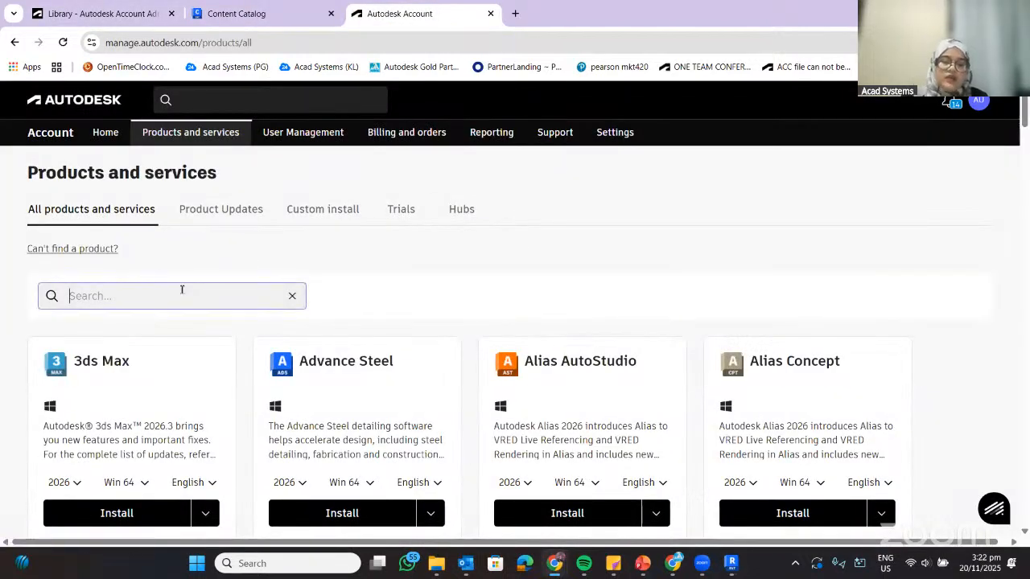
text(REVIT)
scroll(520, 241, down, 3)
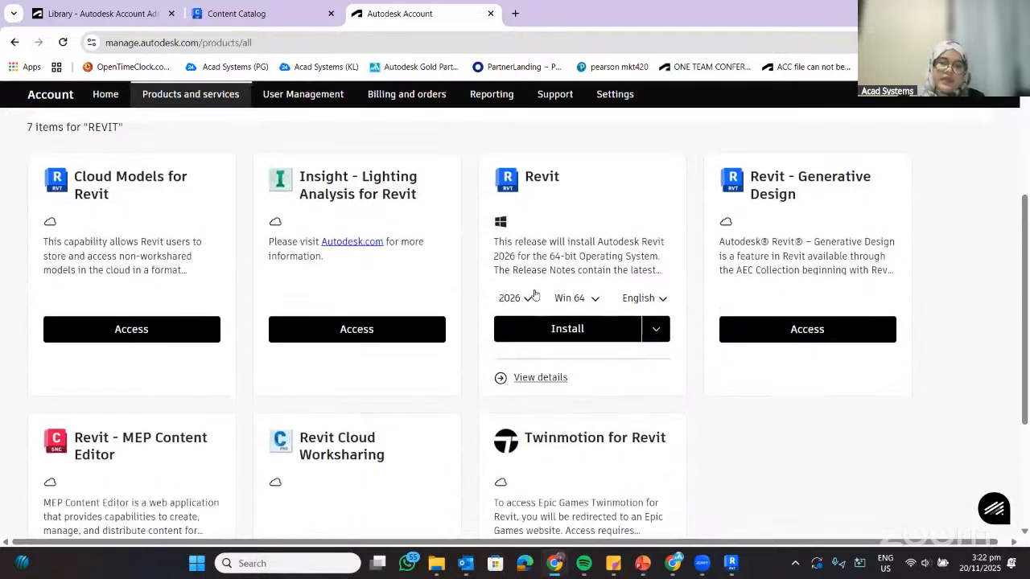
click(600, 198)
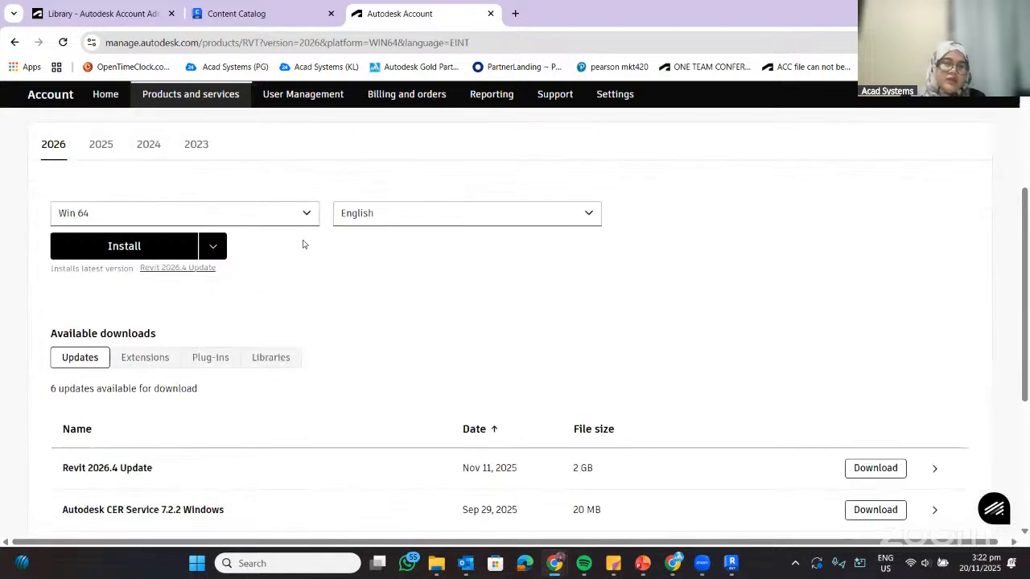
- Review the available updates for Revit 2026 and display its list of downloadable extensions
scroll(258, 193, up, 2)
scroll(260, 198, down, 3)
scroll(259, 225, up, 1)
scroll(259, 224, down, 1)
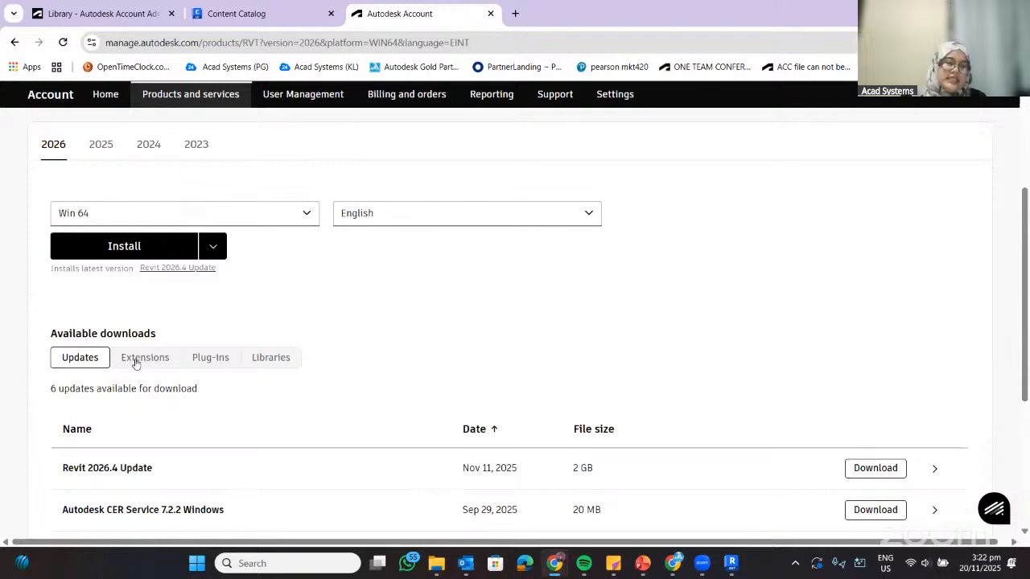
scroll(160, 360, down, 2)
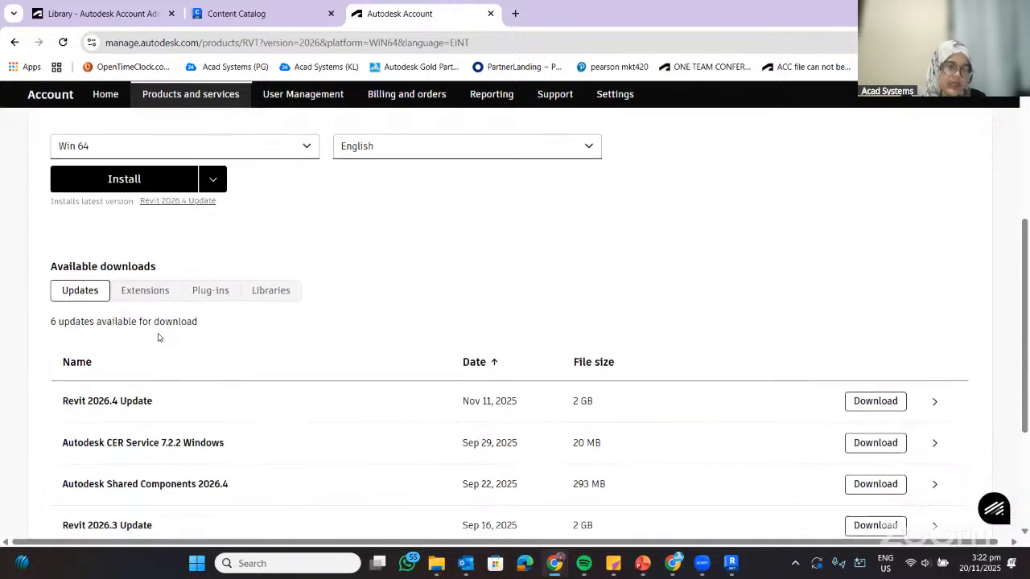
scroll(152, 329, up, 4)
scroll(156, 338, down, 4)
click(148, 225)
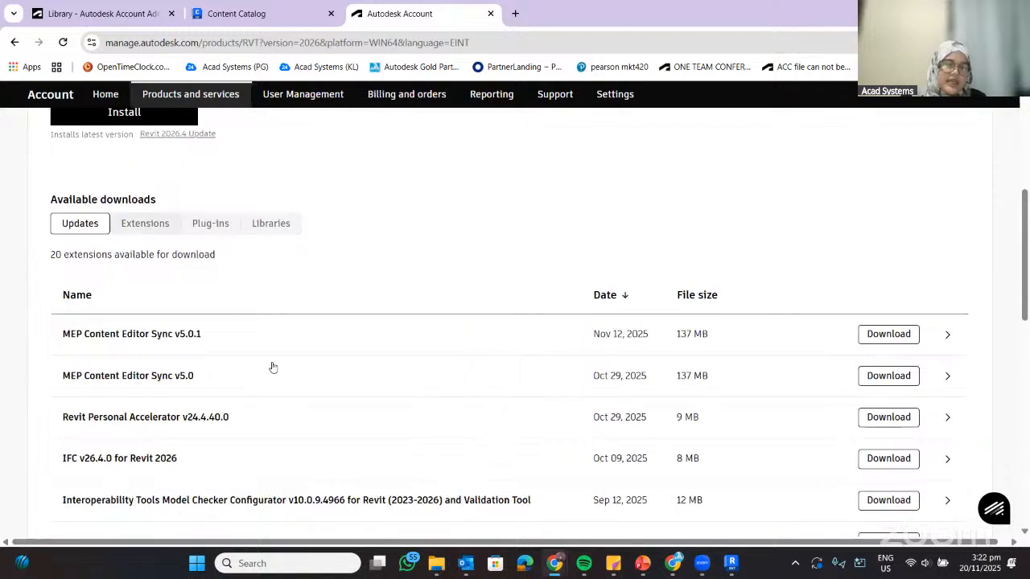
- Find Content Catalog Revit 2022-2026 Extension v1.3.10.0 in the available downloads and open its details
scroll(260, 298, down, 3)
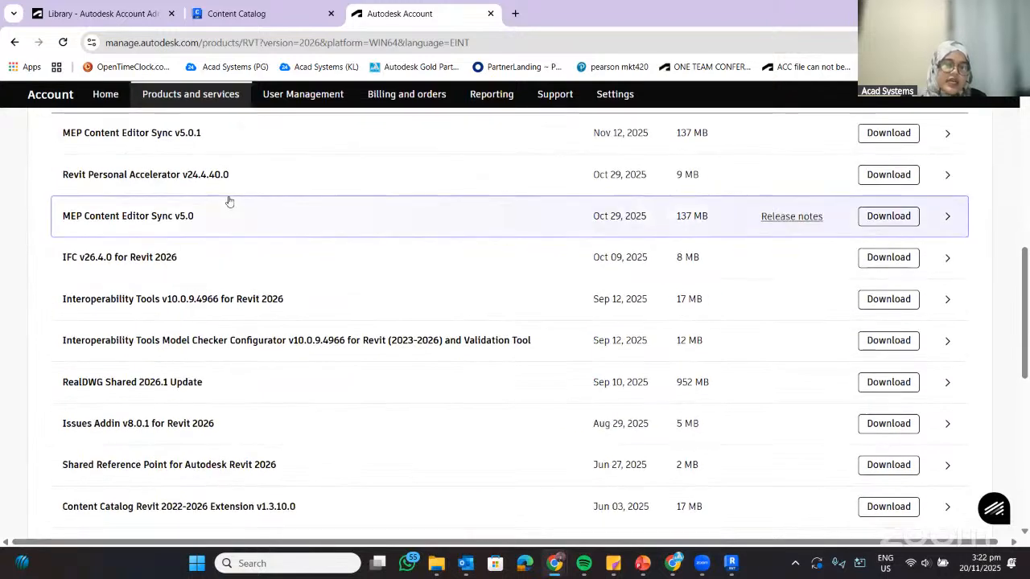
scroll(191, 277, down, 3)
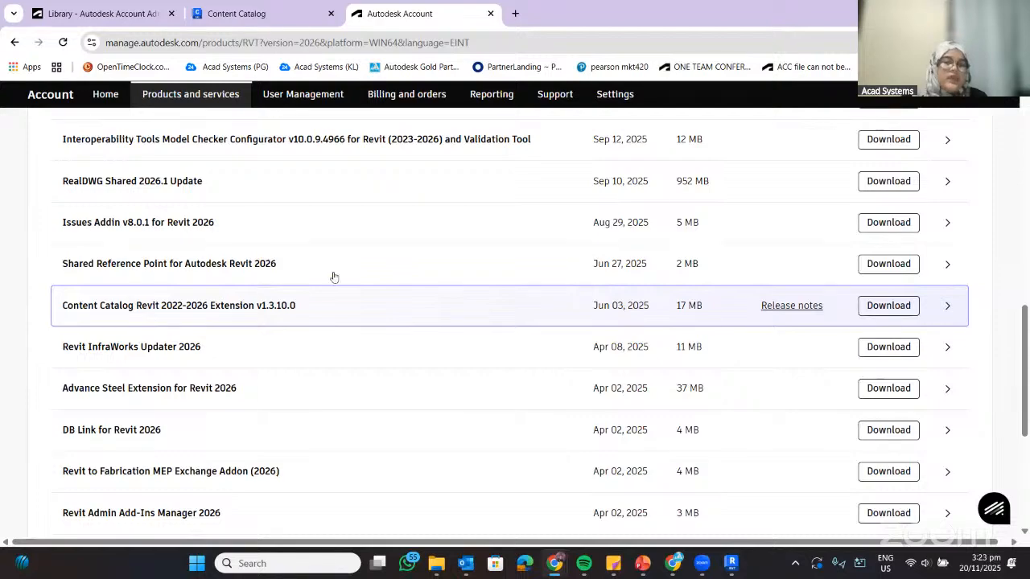
click(947, 305)
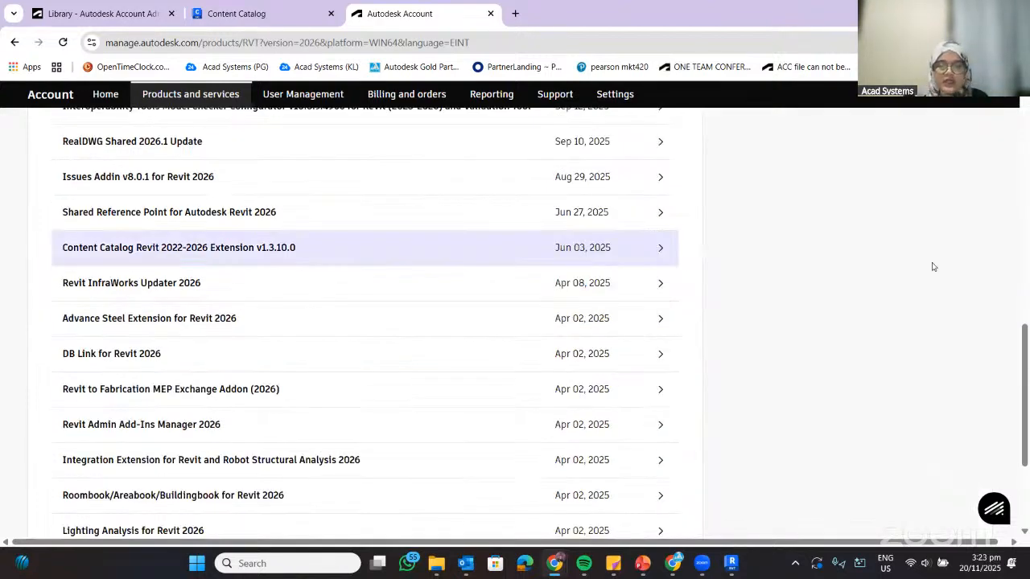
- Switch to Revit and launch Content Catalog as an app from the ACC House project
click(732, 561)
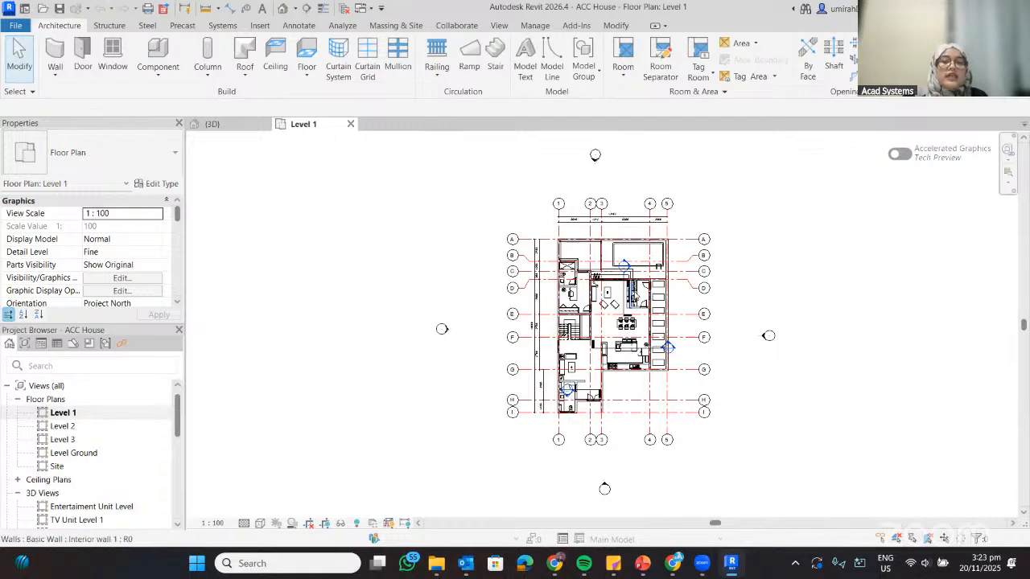
click(262, 27)
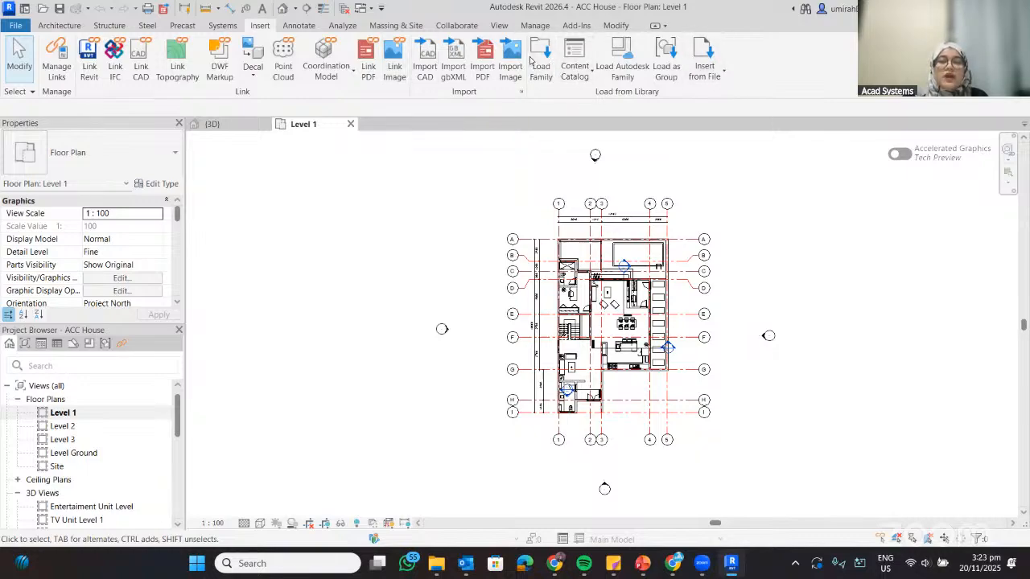
click(575, 77)
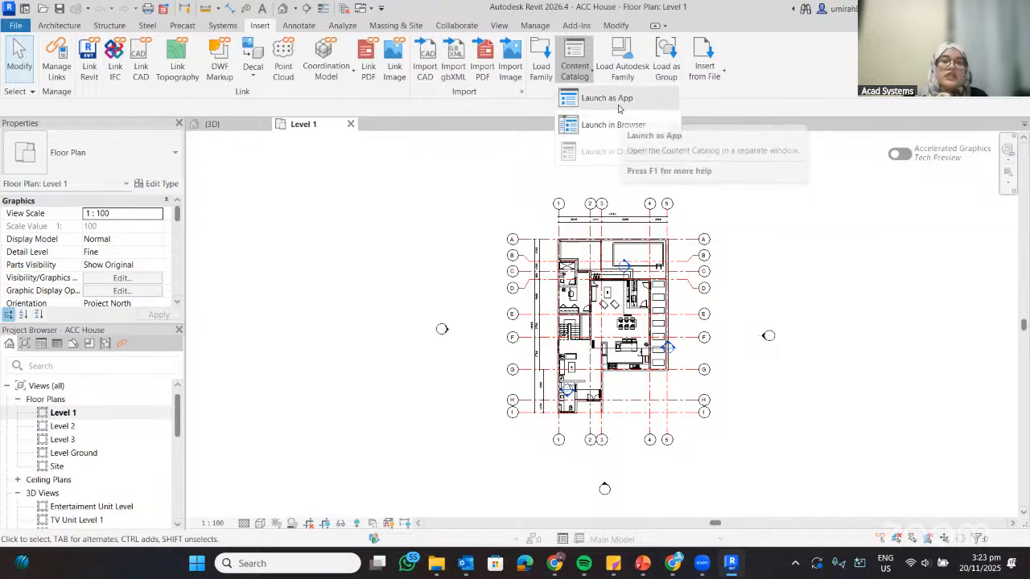
click(618, 103)
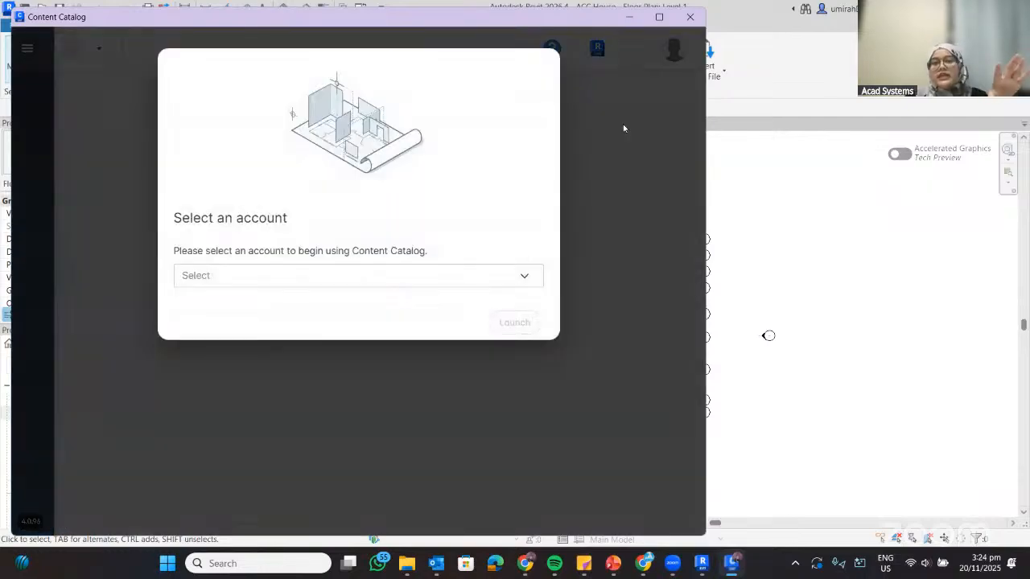
- Select the EMEA account, launch Content Catalog with it and move its window clear of the Revit window's edge
click(308, 286)
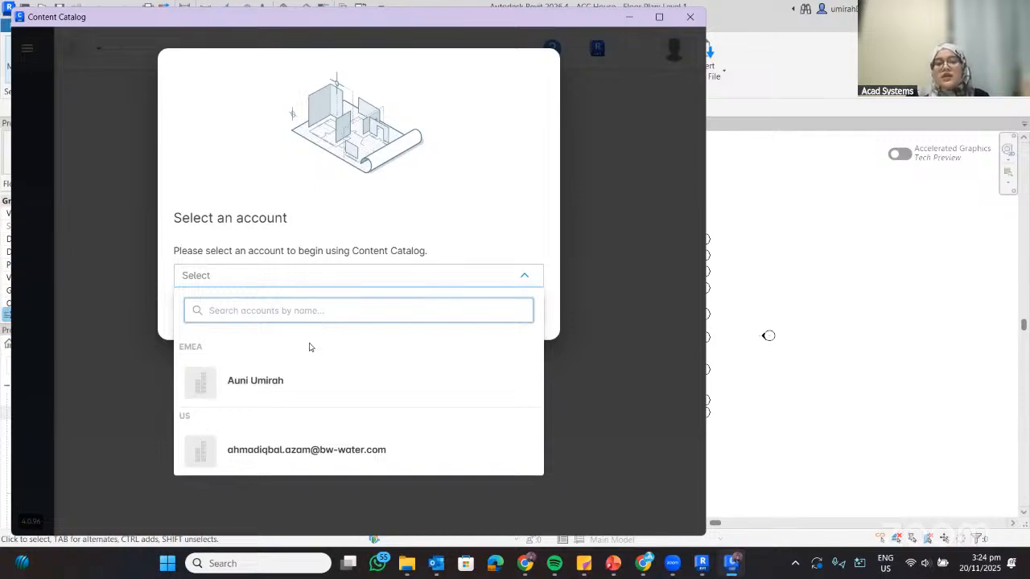
click(240, 393)
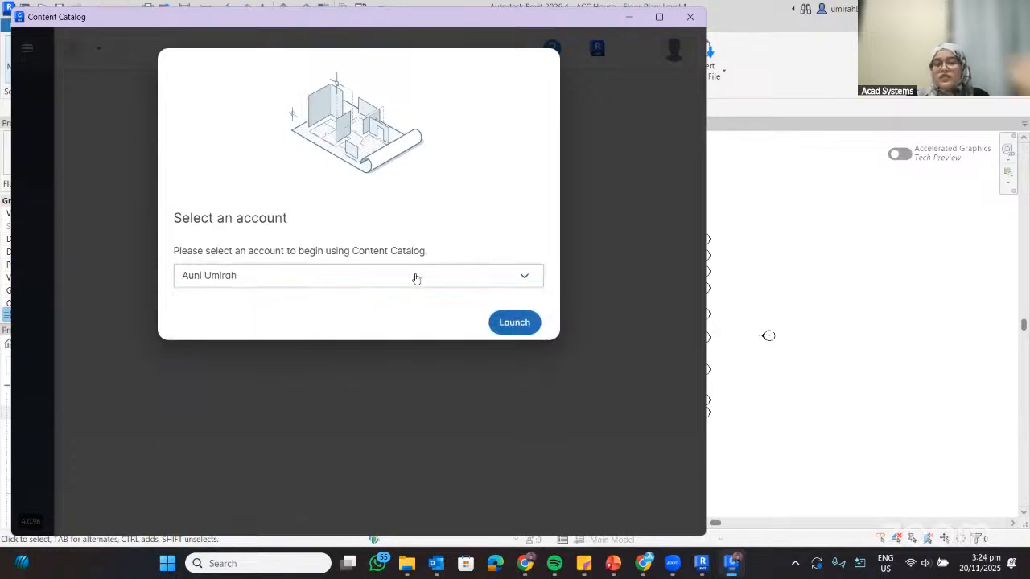
click(413, 276)
click(322, 388)
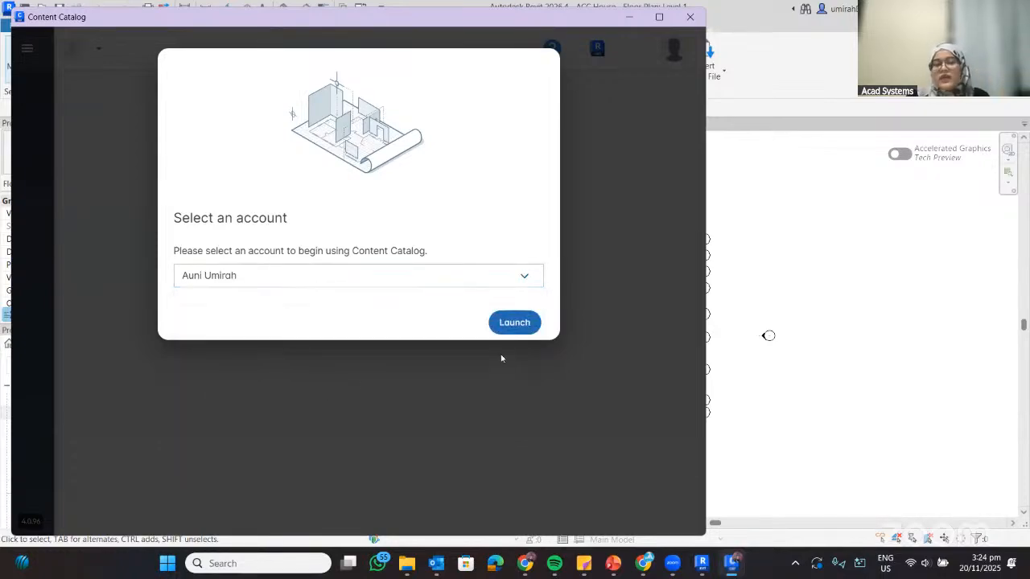
click(514, 322)
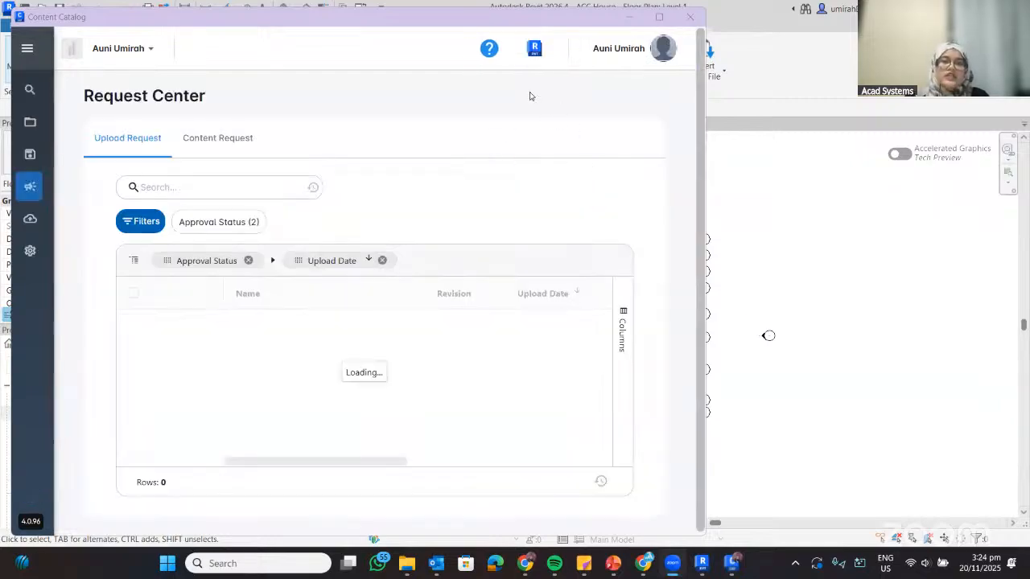
drag(365, 24, 401, 25)
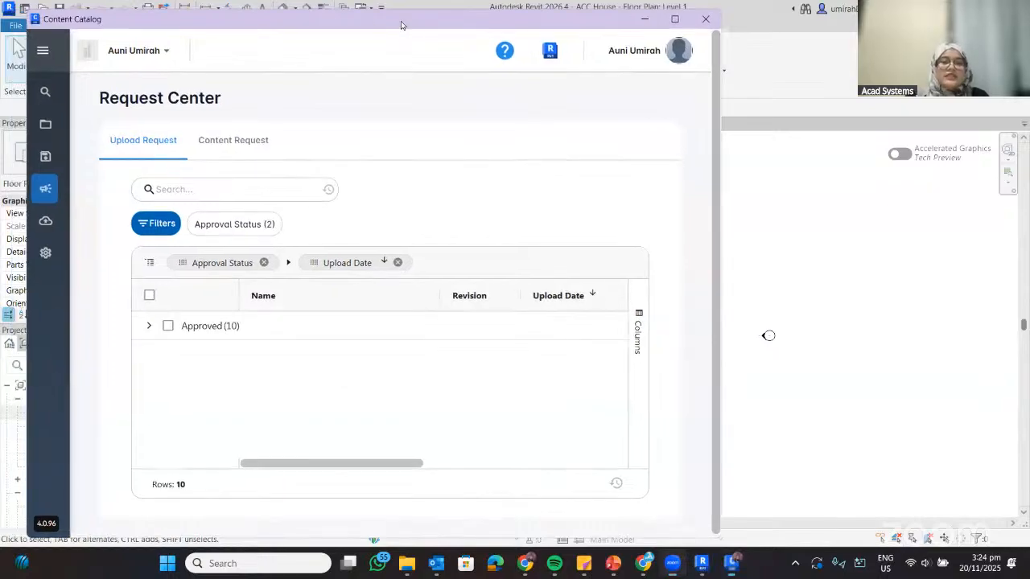
drag(406, 101, 495, 53)
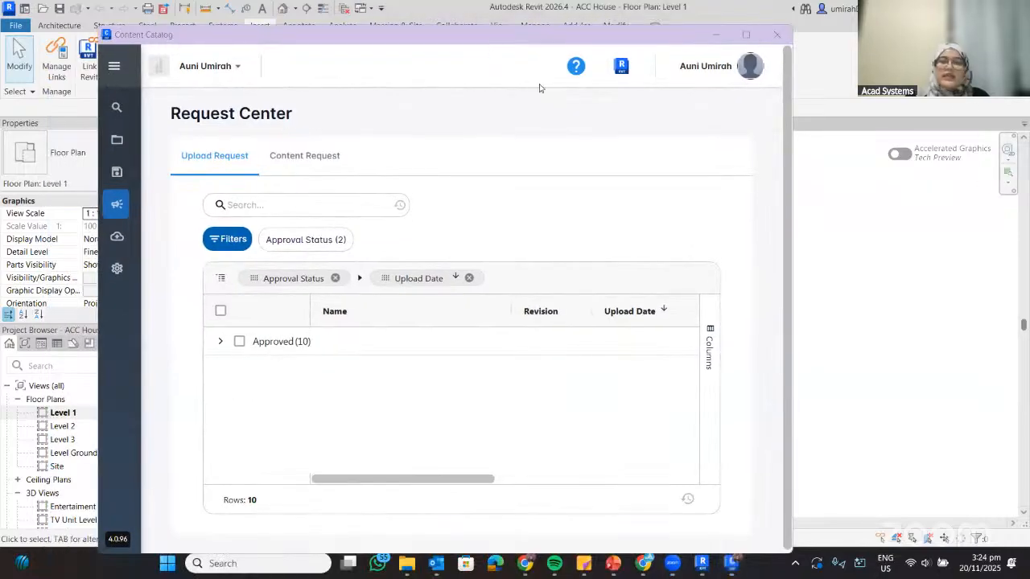
drag(547, 39, 569, 33)
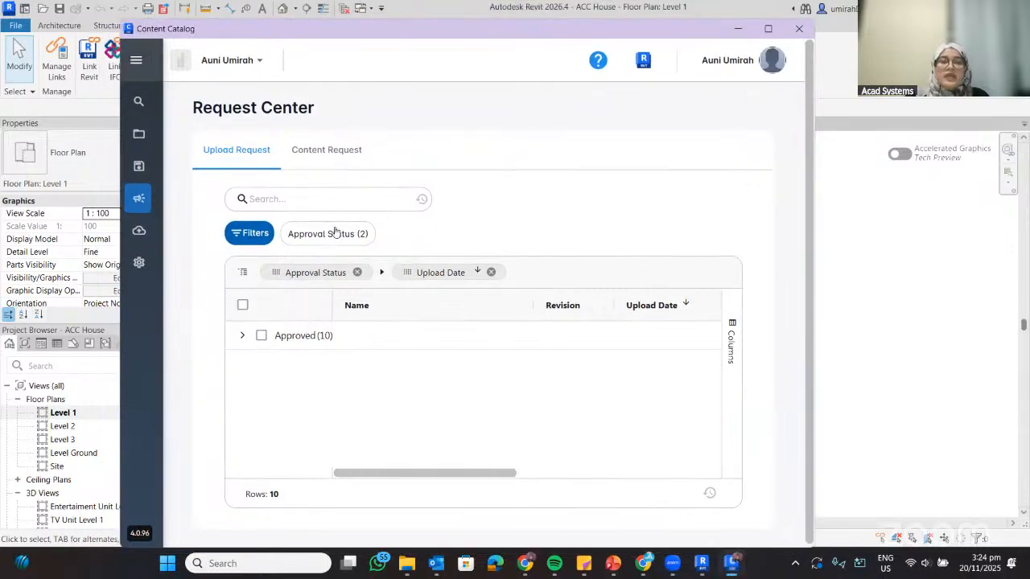
- Look at the Upload Content page, return to Browse and review the categories in the Default Collection
click(139, 134)
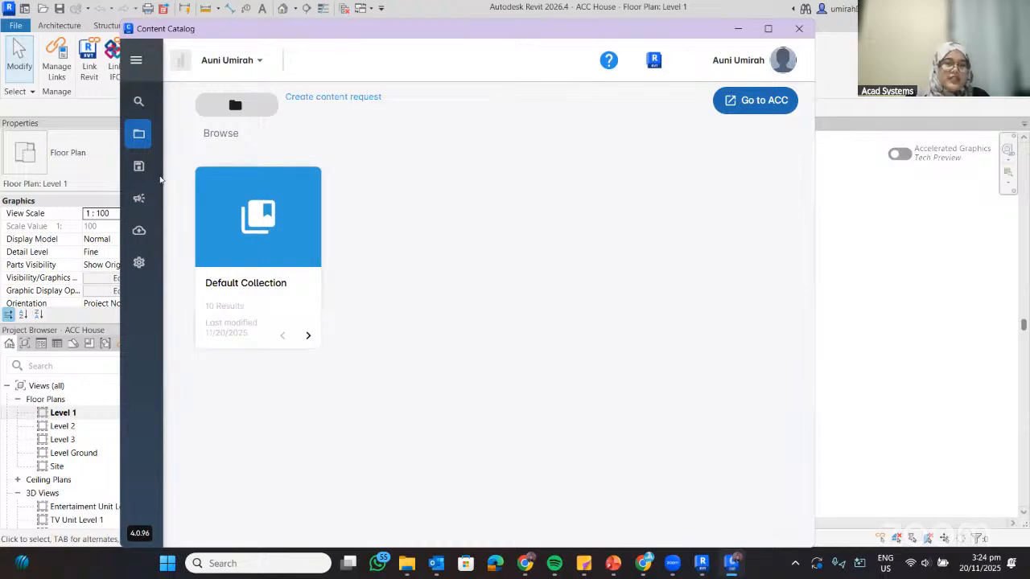
click(139, 231)
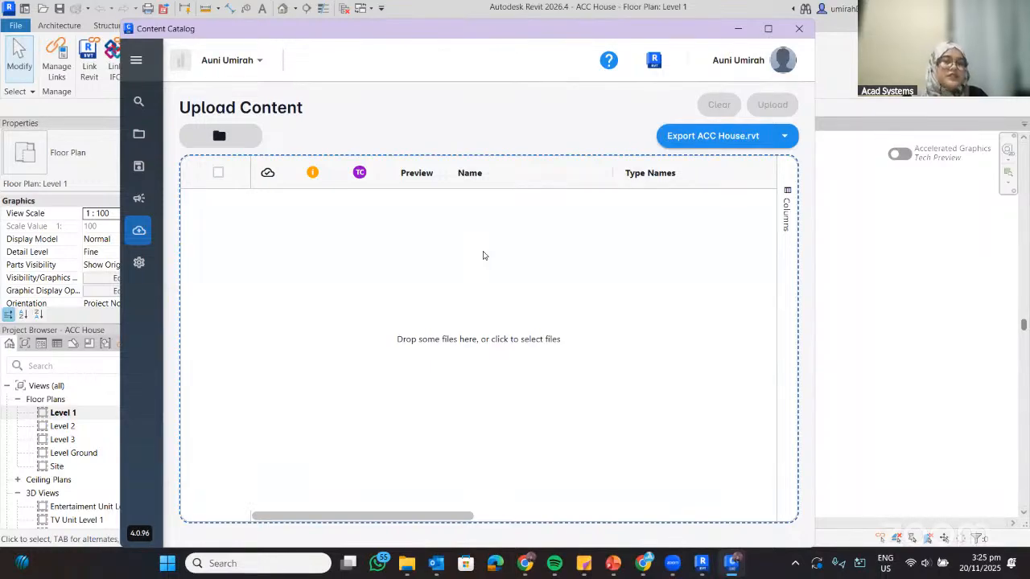
click(139, 133)
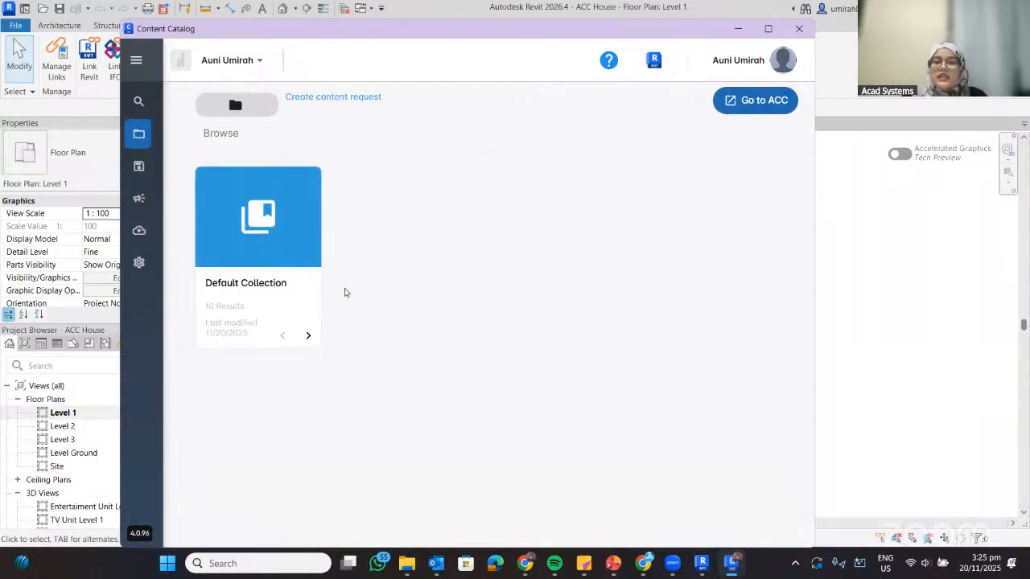
click(270, 275)
scroll(609, 279, down, 3)
scroll(531, 265, up, 3)
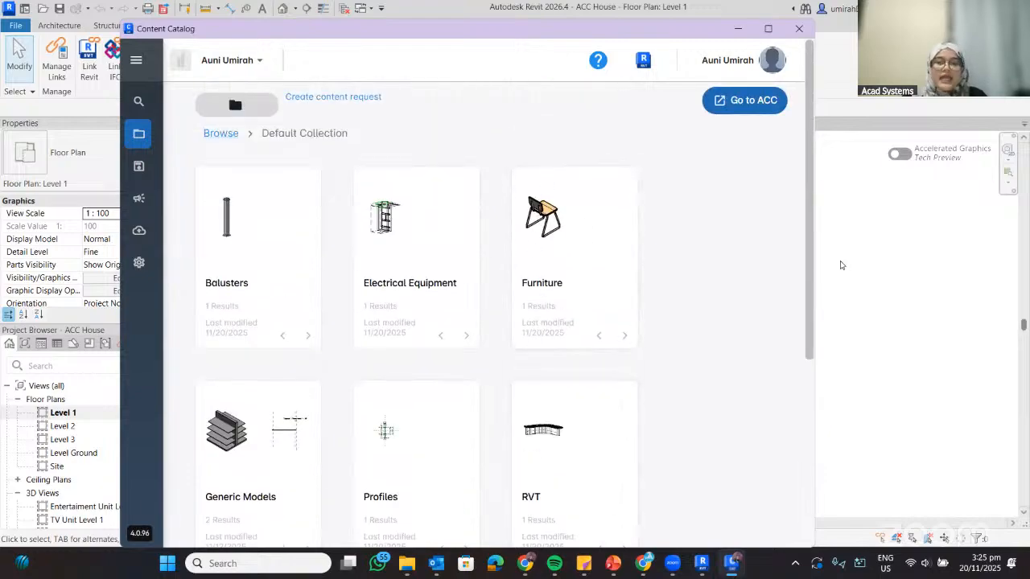
click(573, 233)
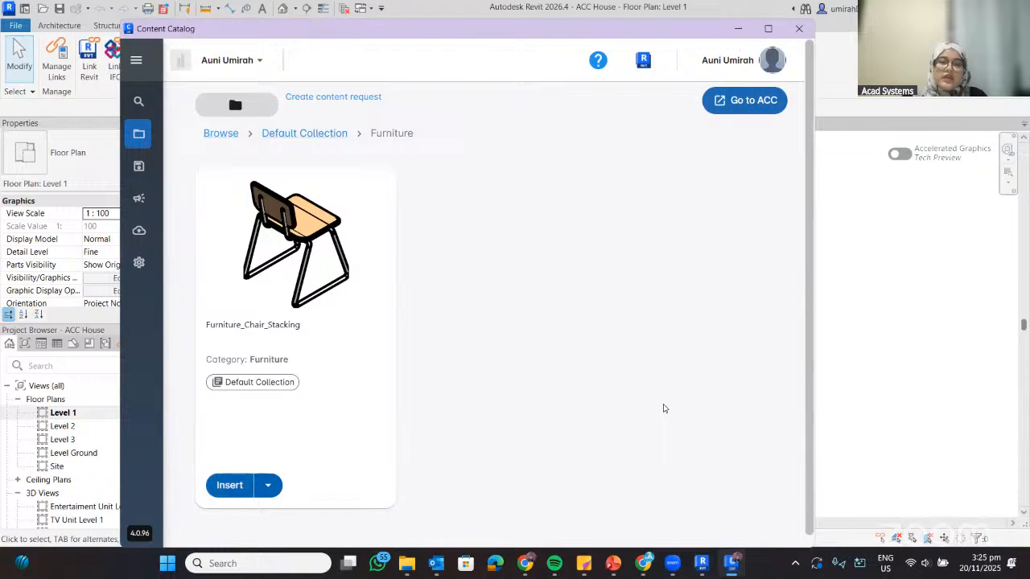
click(227, 490)
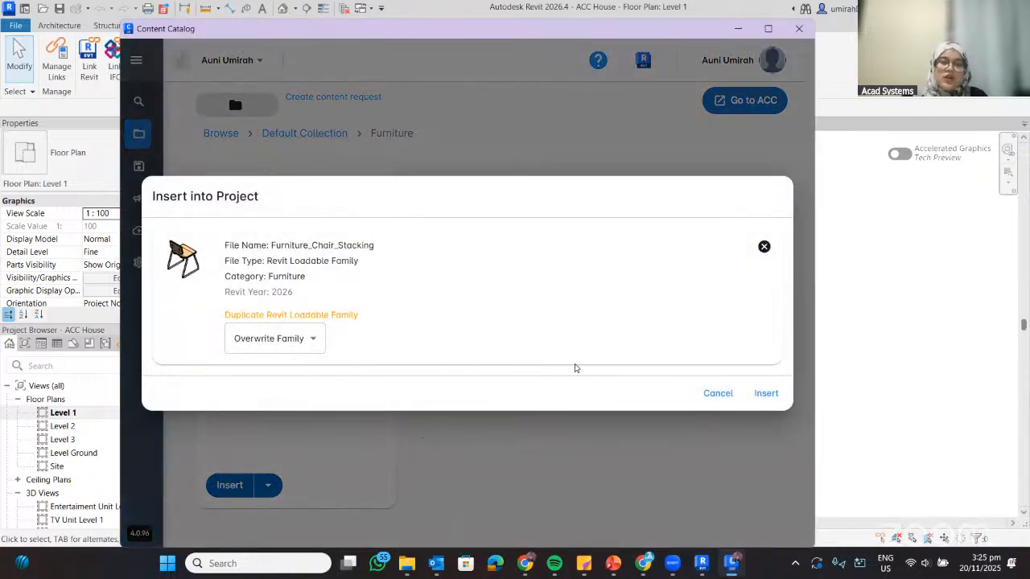
click(715, 393)
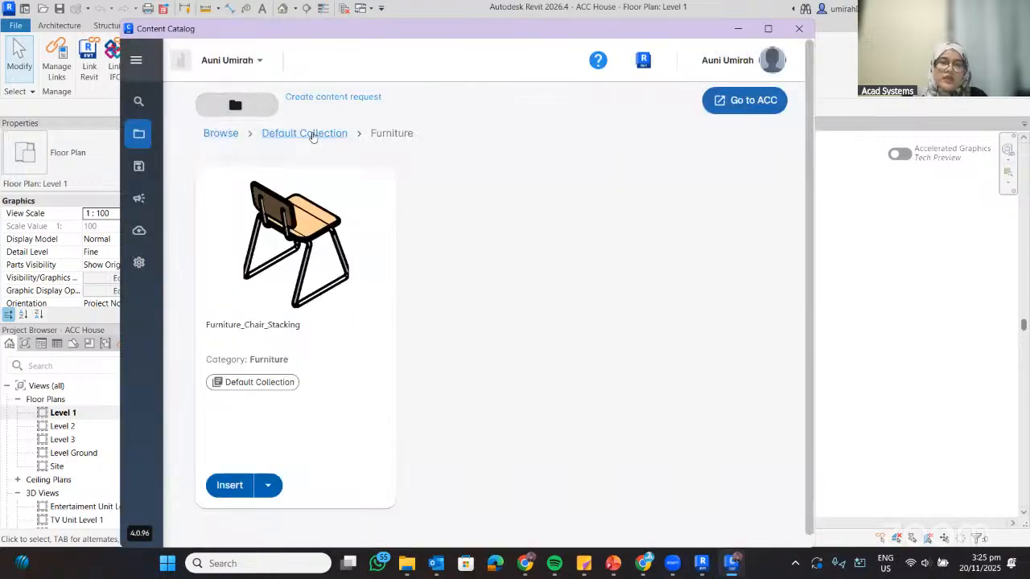
click(313, 137)
- Insert the Balusters Square family from the Default Collection's Balusters category into the ACC House project and view its details page
scroll(434, 274, down, 3)
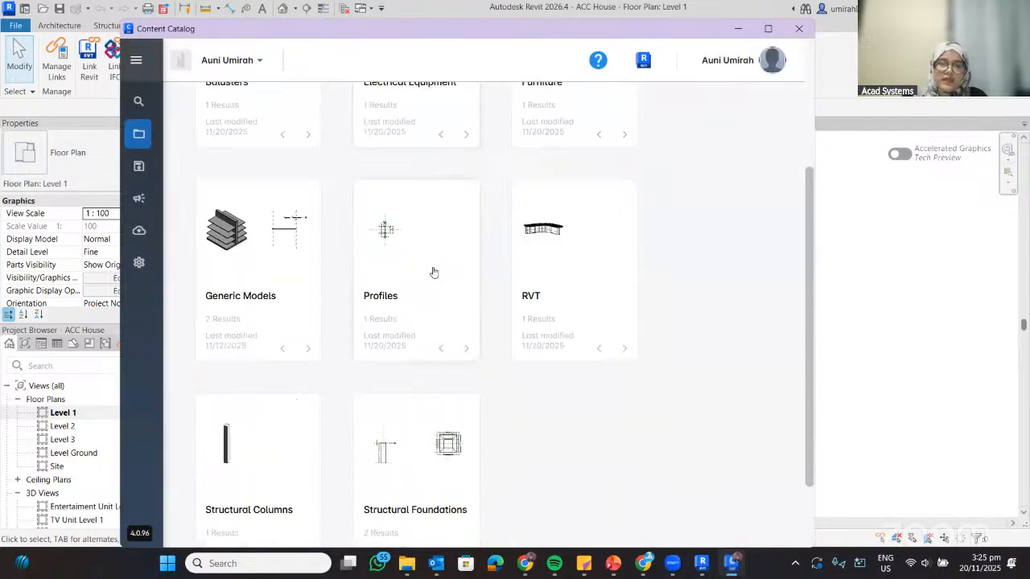
scroll(434, 273, up, 3)
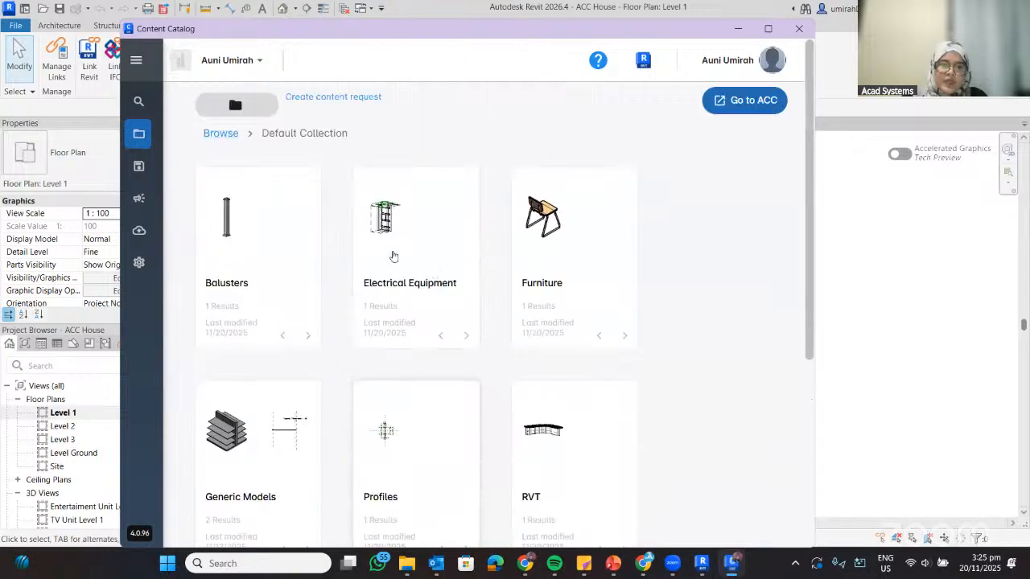
click(270, 243)
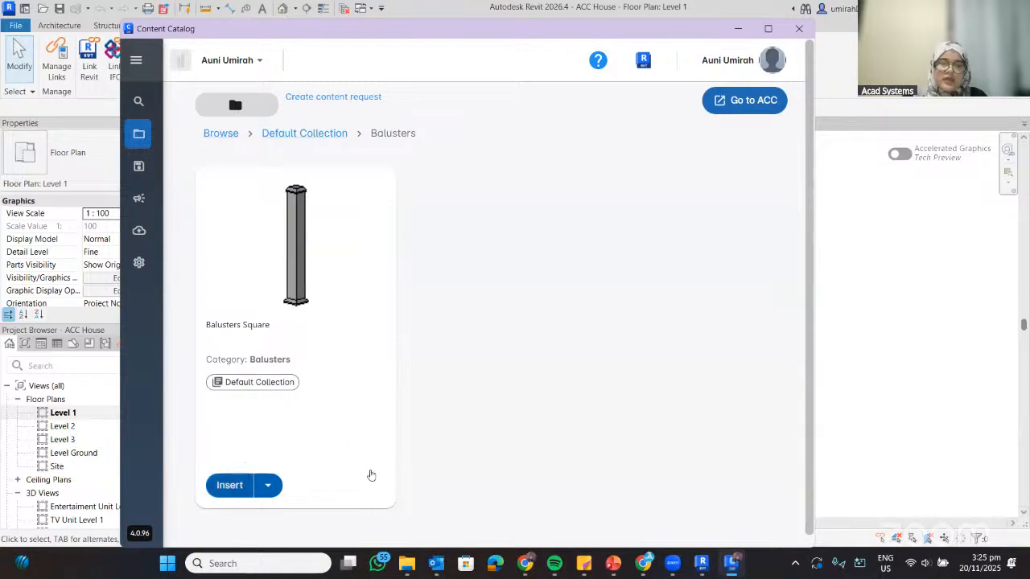
scroll(322, 451, down, 1)
click(270, 474)
click(523, 365)
click(277, 265)
scroll(437, 302, down, 5)
scroll(459, 311, up, 3)
scroll(458, 310, up, 3)
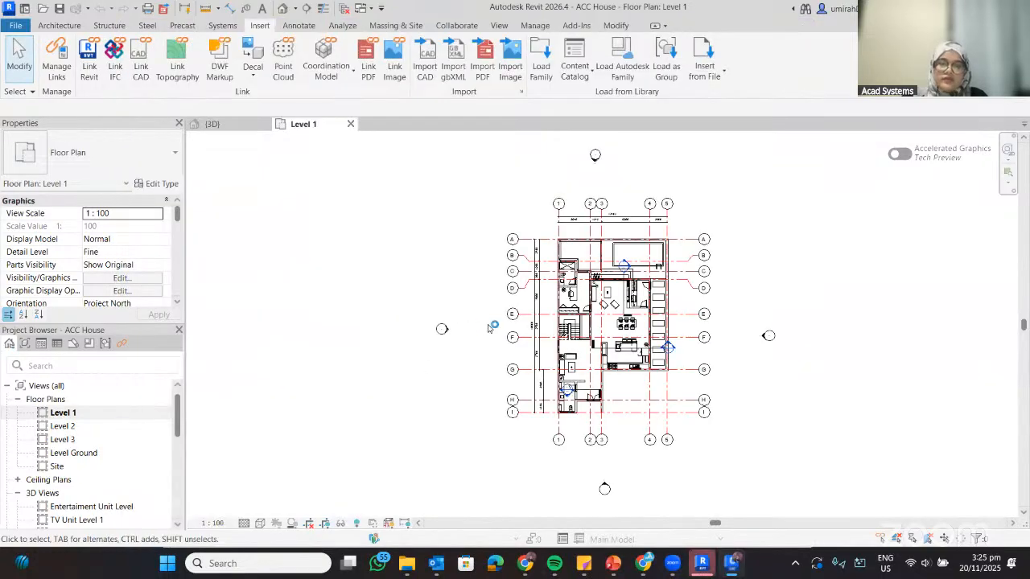
click(605, 303)
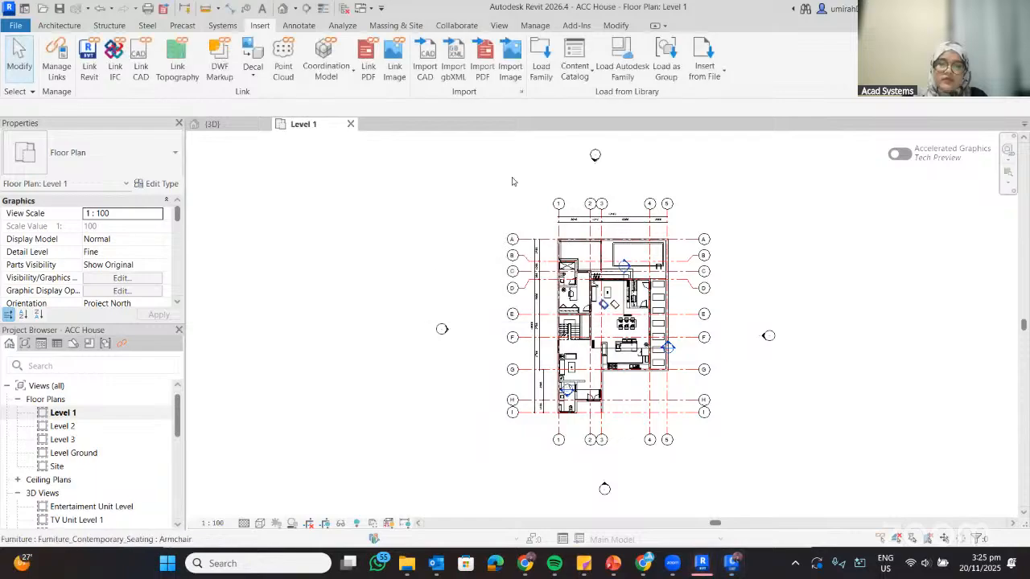
click(575, 66)
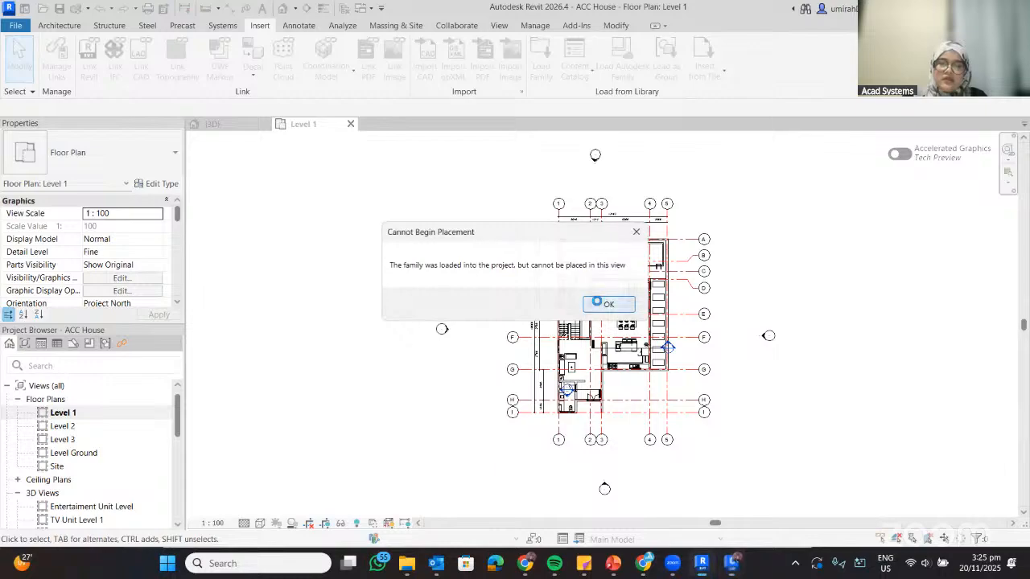
click(606, 303)
click(609, 305)
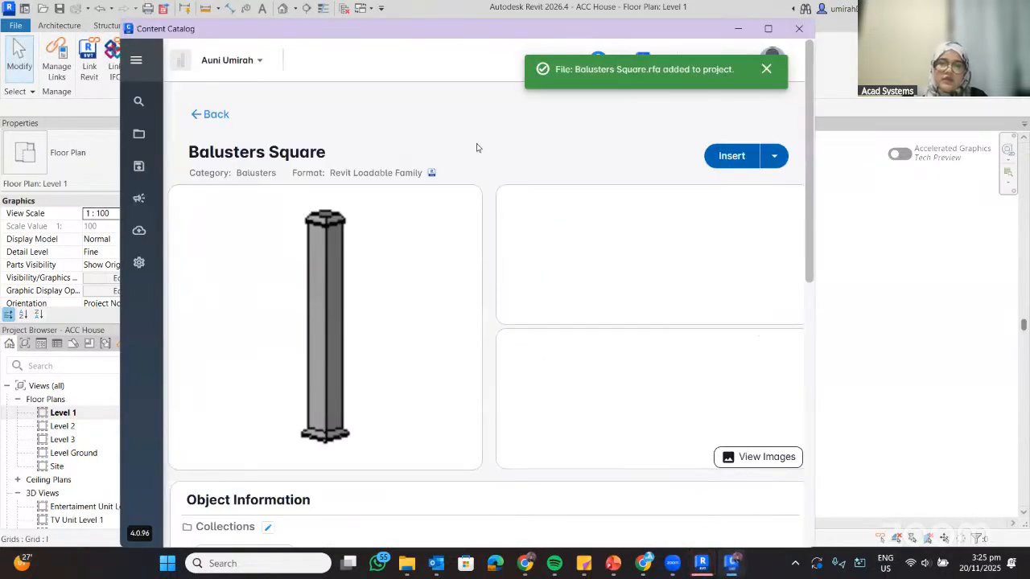
- Insert the Gondola Shelf family from the Default Collection's Generic Models category into the ACC House project
click(214, 116)
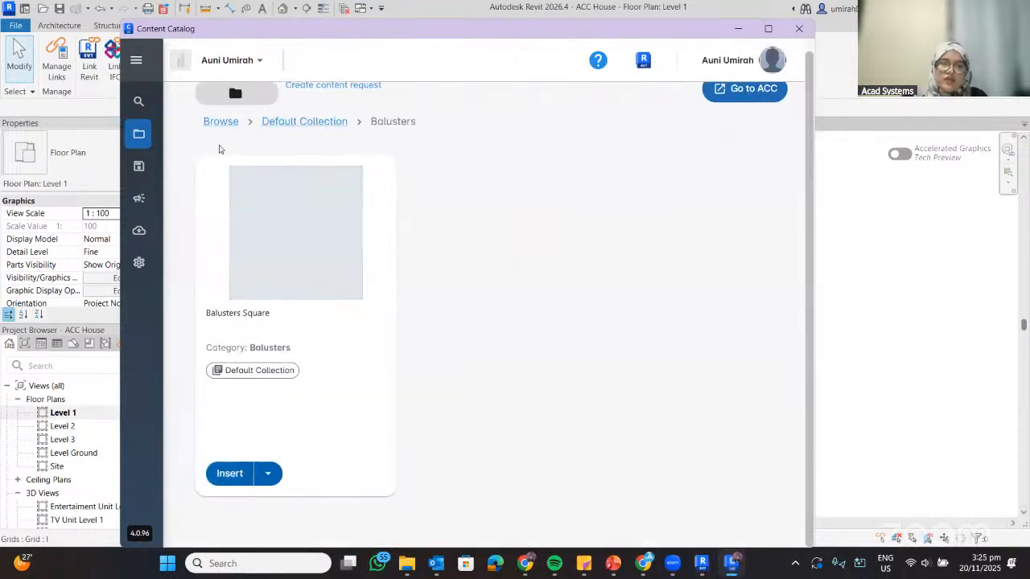
click(304, 123)
scroll(397, 358, down, 1)
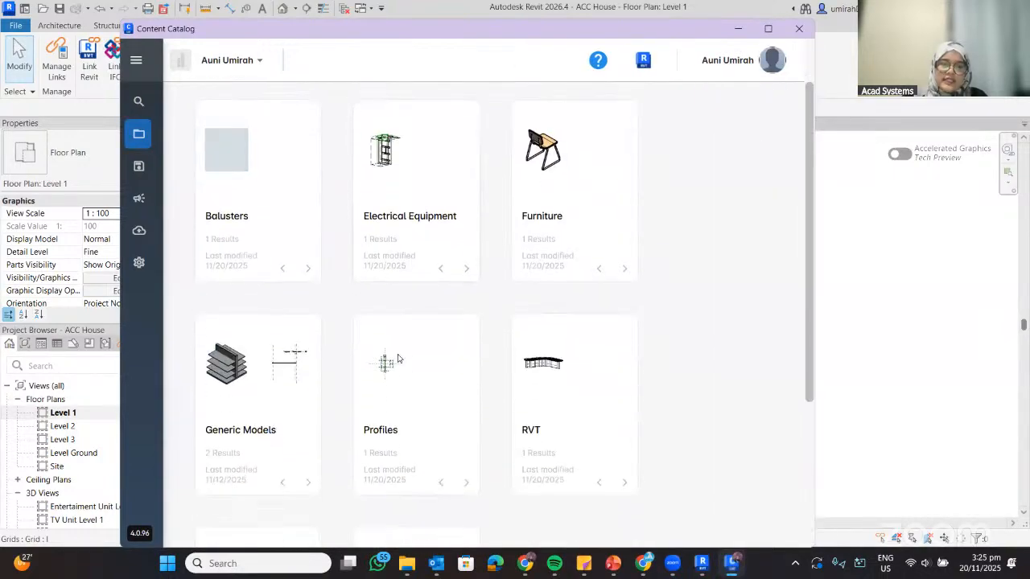
scroll(398, 358, down, 2)
click(267, 254)
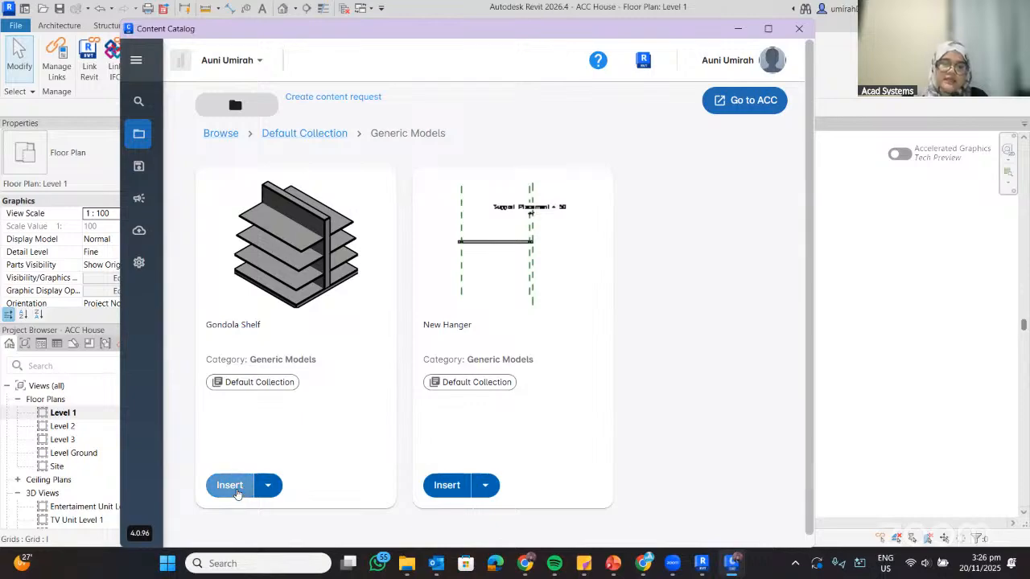
click(236, 494)
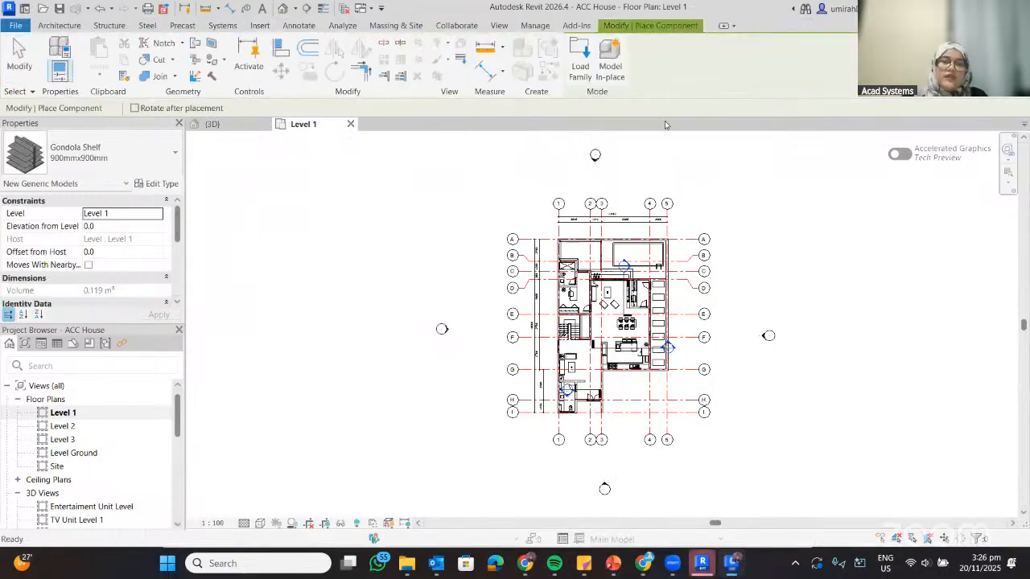
- Switch the Gondola Shelf being placed on the Level 1 plan to the 1200mmx1200mm type
scroll(557, 222, up, 5)
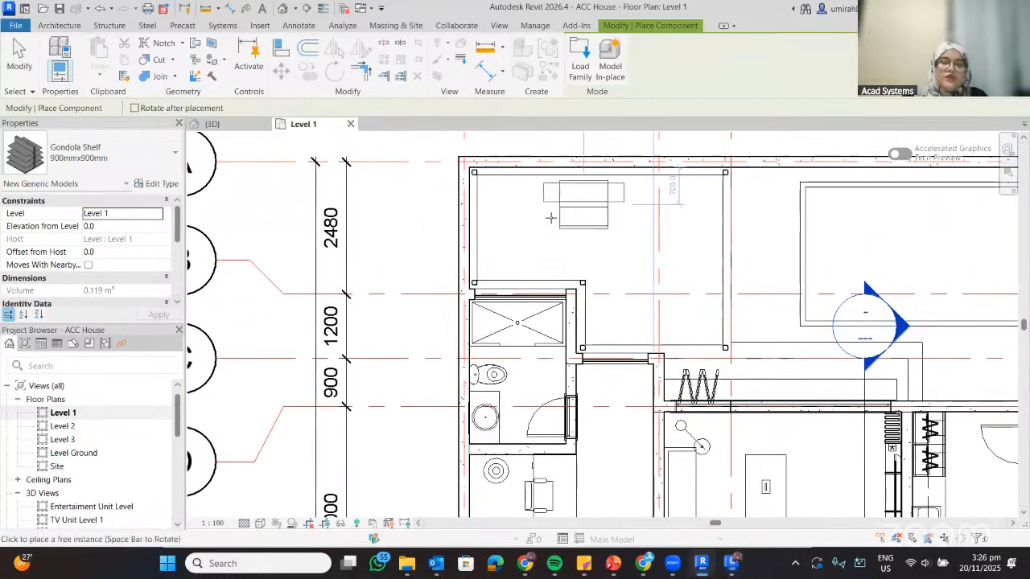
click(121, 153)
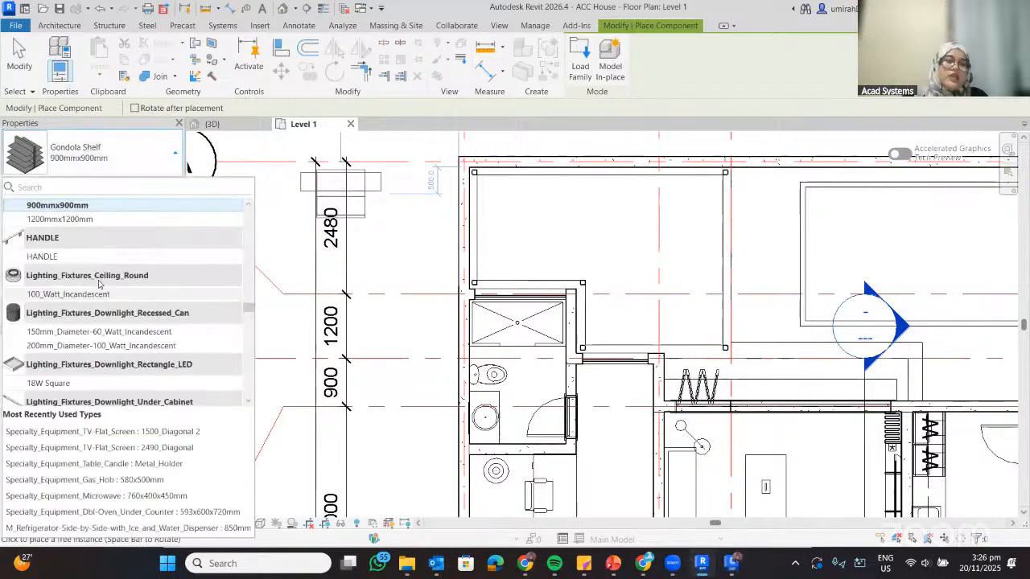
scroll(77, 282, up, 2)
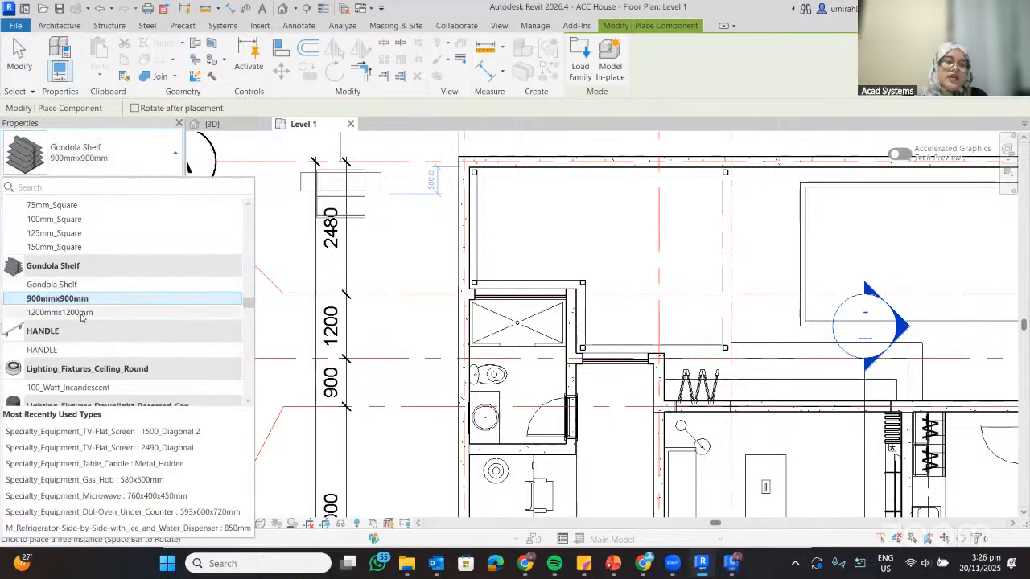
click(61, 312)
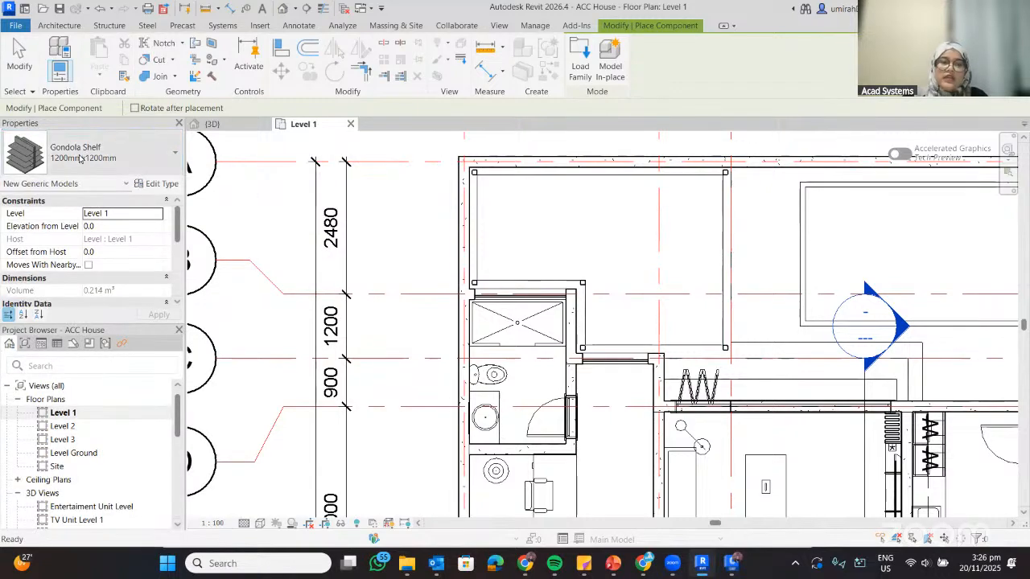
click(121, 153)
scroll(83, 319, up, 2)
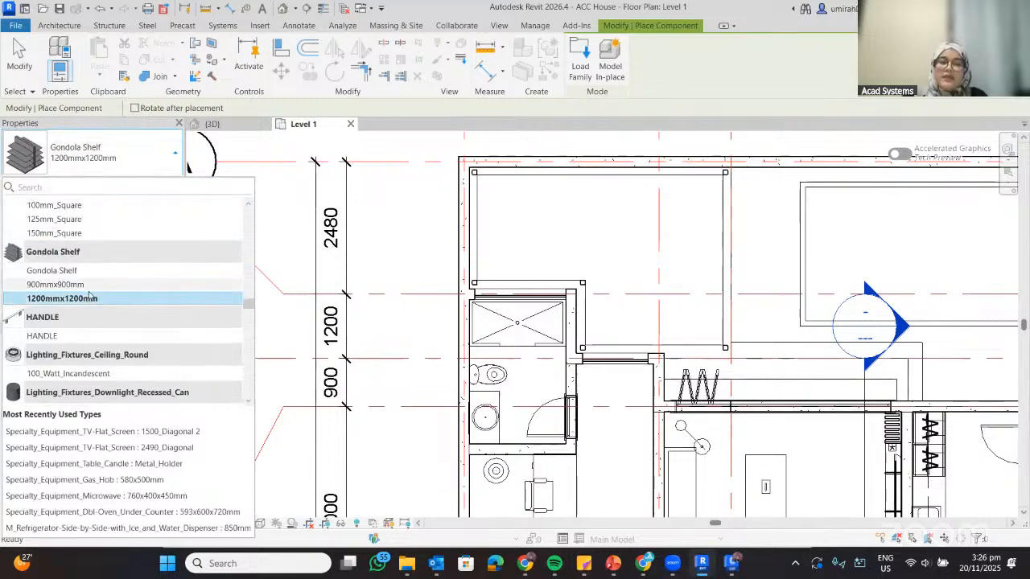
click(90, 299)
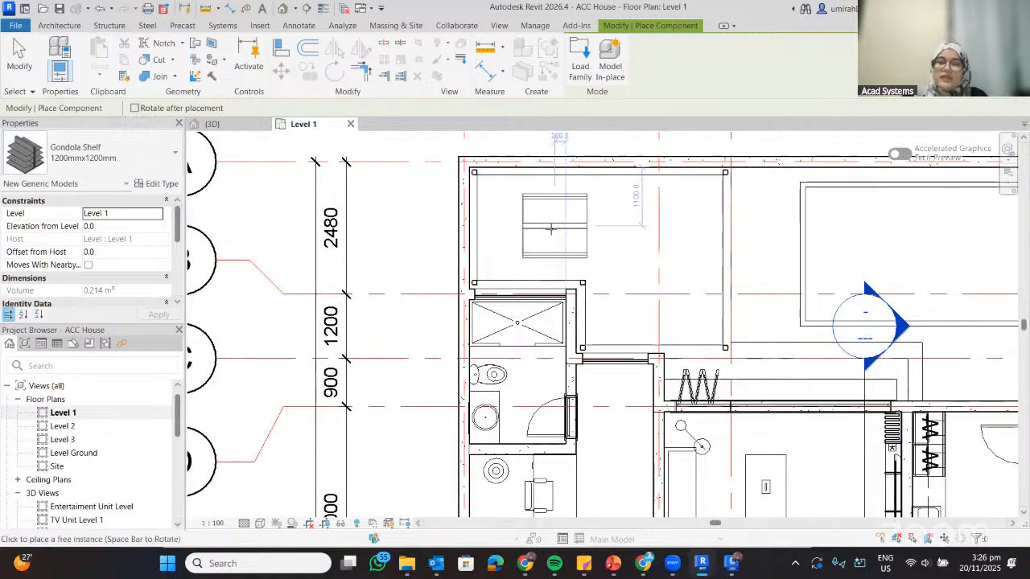
- Place two Gondola Shelf instances side by side in the room just below grid A, and end the placement
click(547, 229)
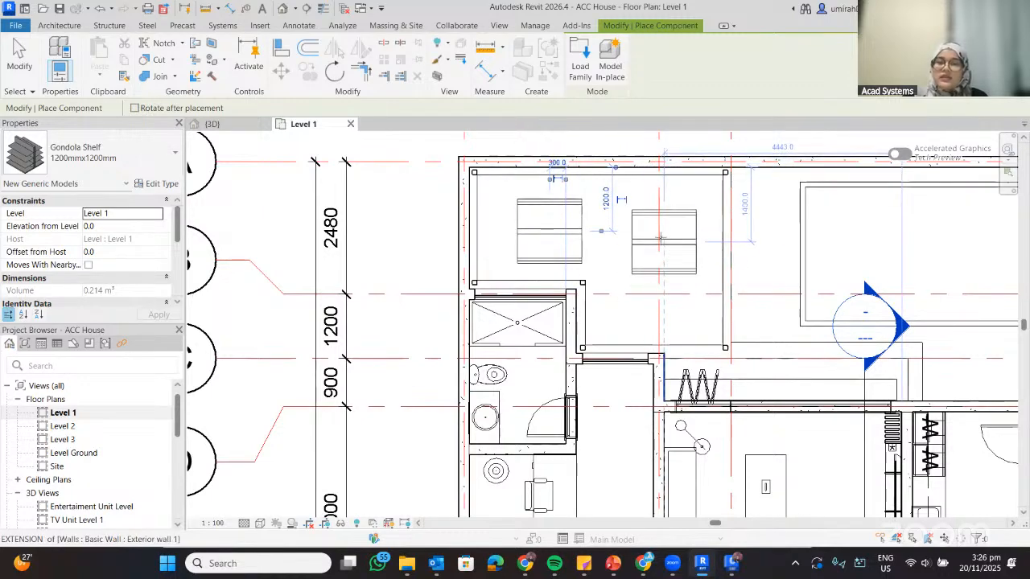
click(661, 231)
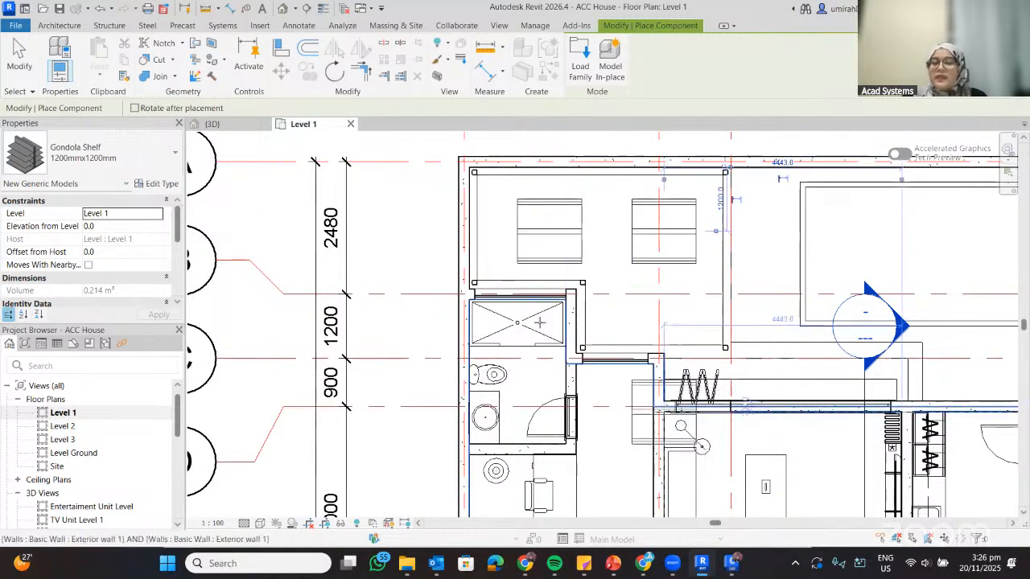
scroll(643, 327, down, 3)
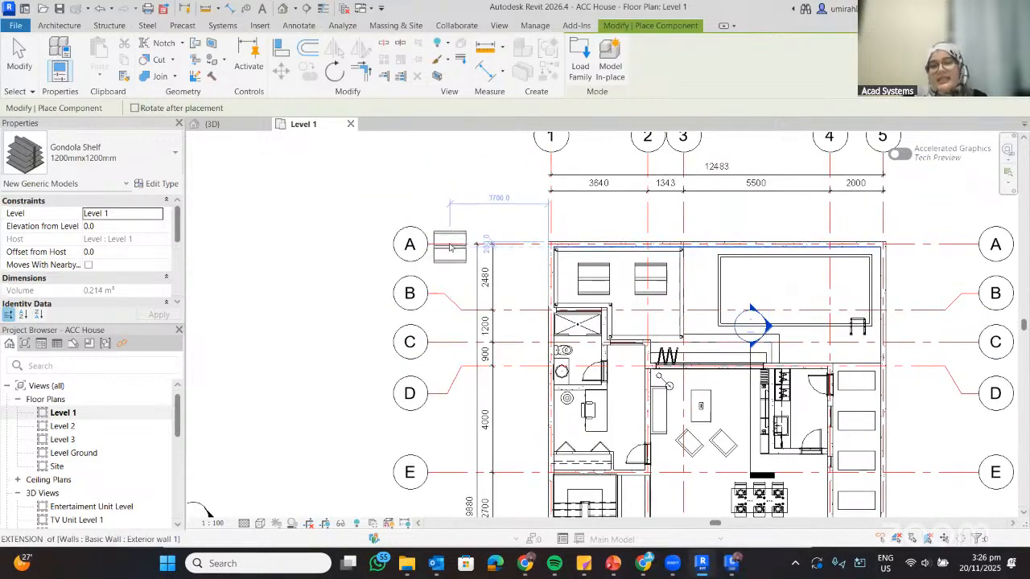
key(Escape)
middle_drag(660, 290, 593, 220)
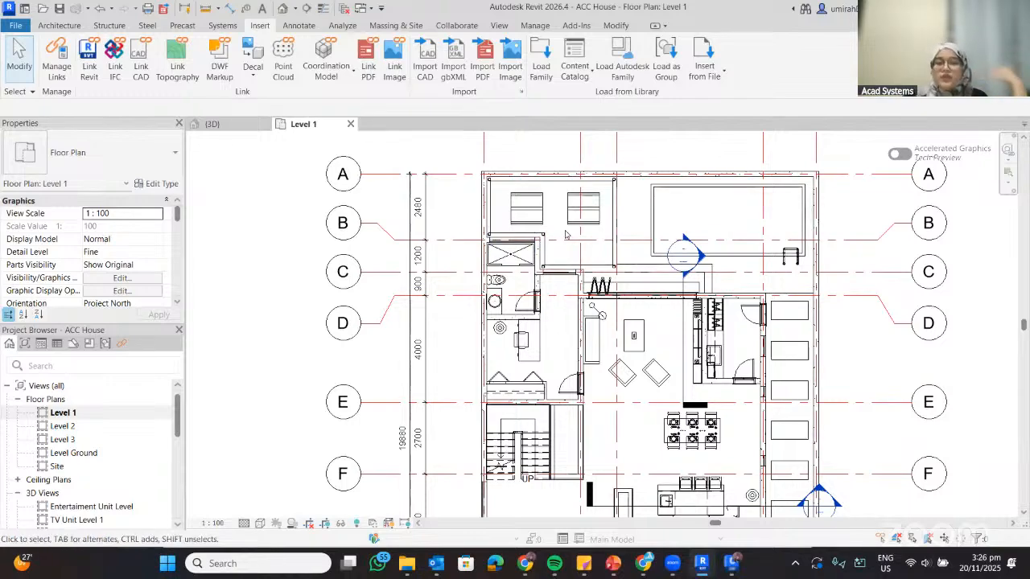
- Switch to Content Catalog, start a batch export of ACC House.rvt from Upload Content and review the exportable content groups
click(575, 64)
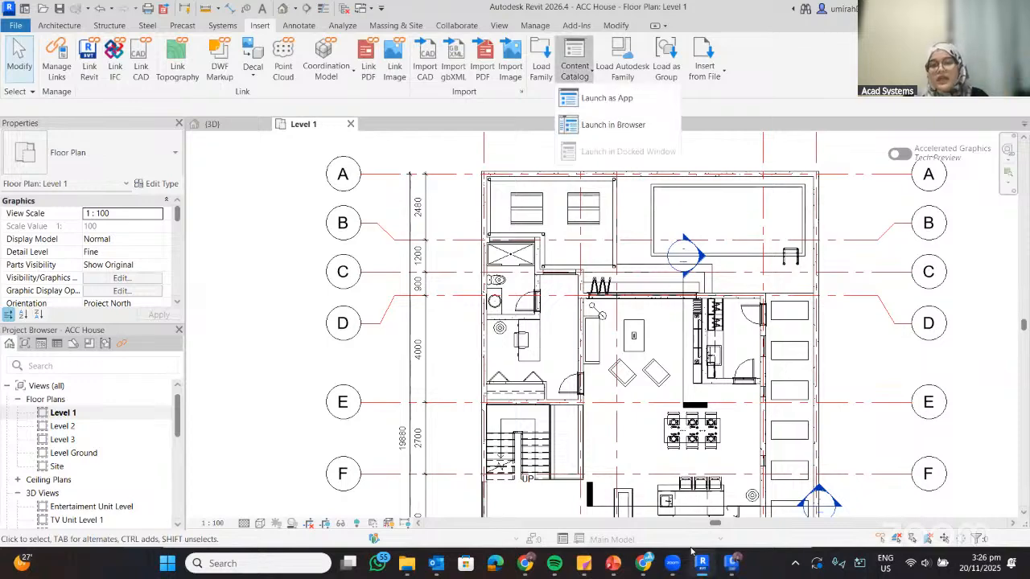
click(723, 567)
click(138, 230)
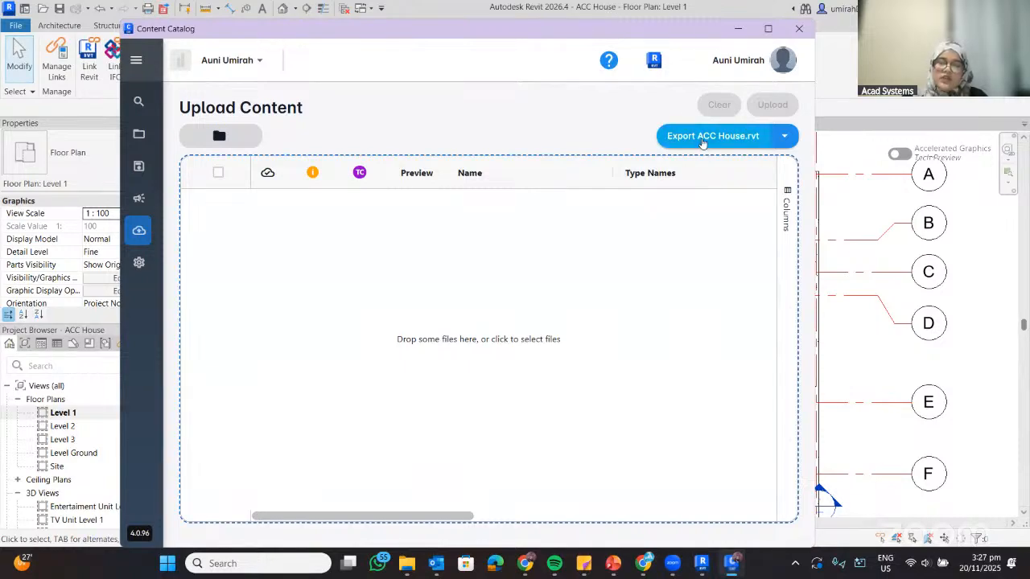
click(712, 137)
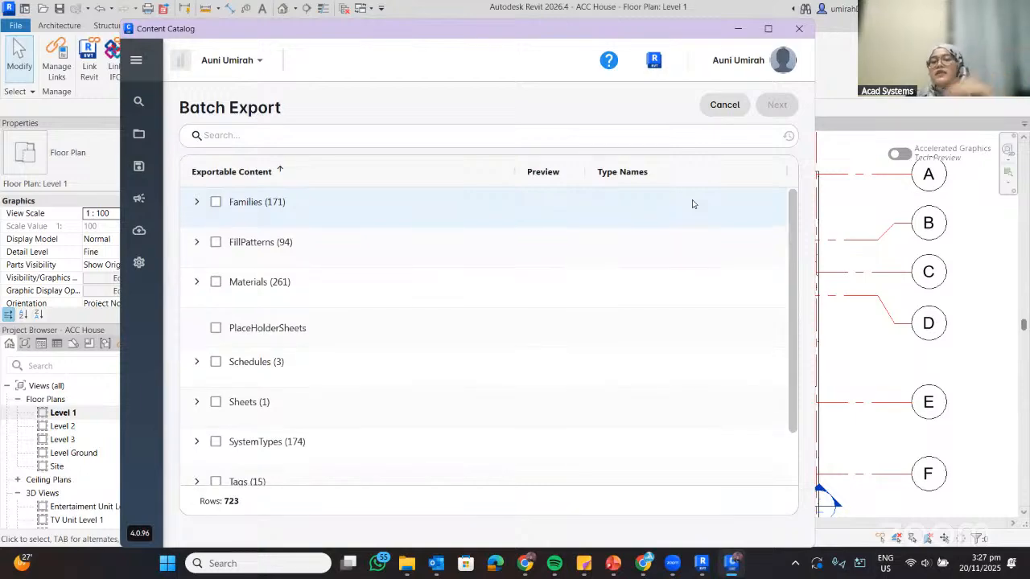
scroll(117, 258, down, 5)
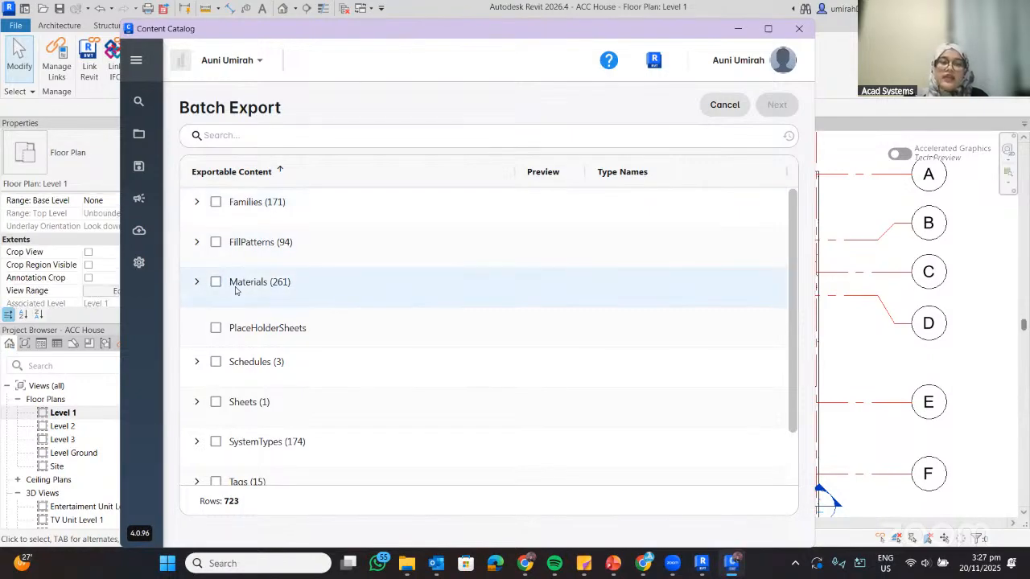
scroll(217, 287, down, 2)
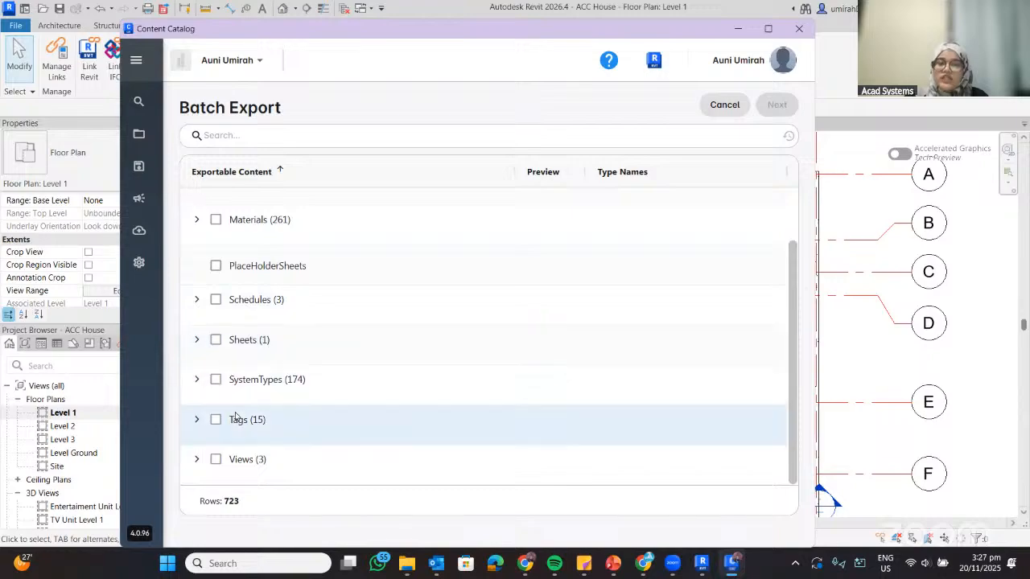
scroll(243, 438, up, 2)
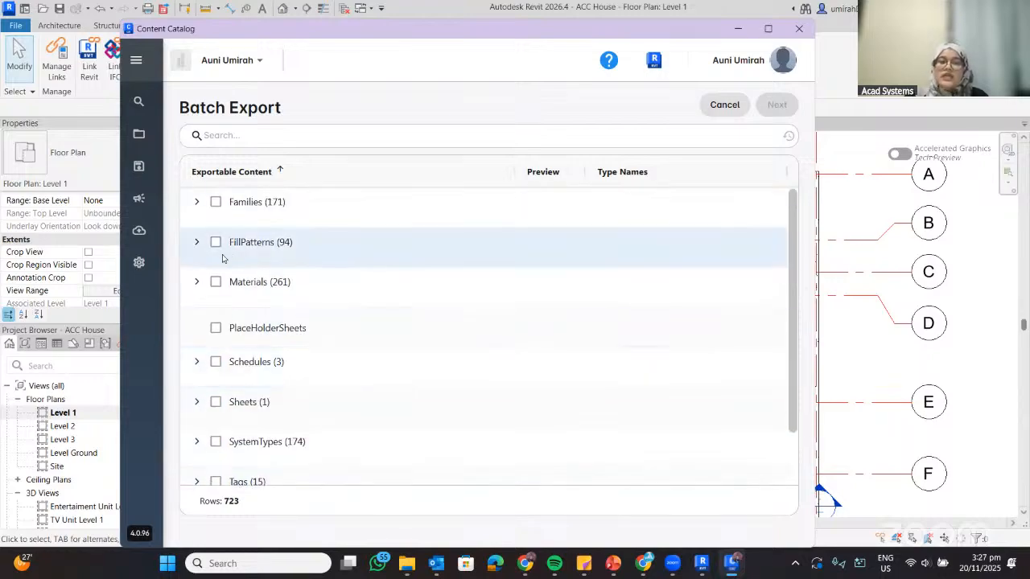
- Expand the Families group and select its Doors and Furniture categories for the batch export
click(197, 202)
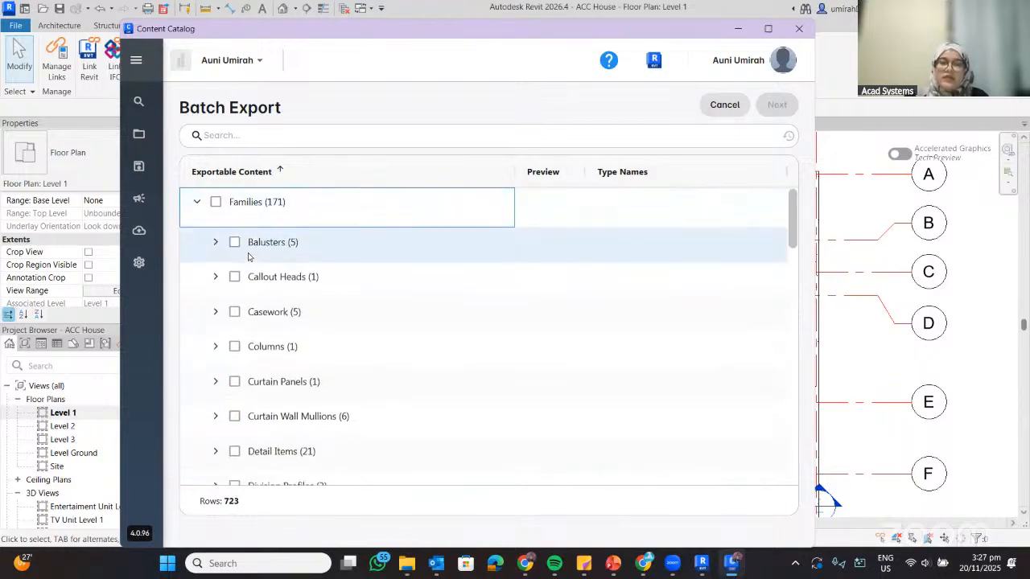
scroll(293, 326, down, 4)
scroll(281, 359, down, 3)
scroll(243, 299, up, 2)
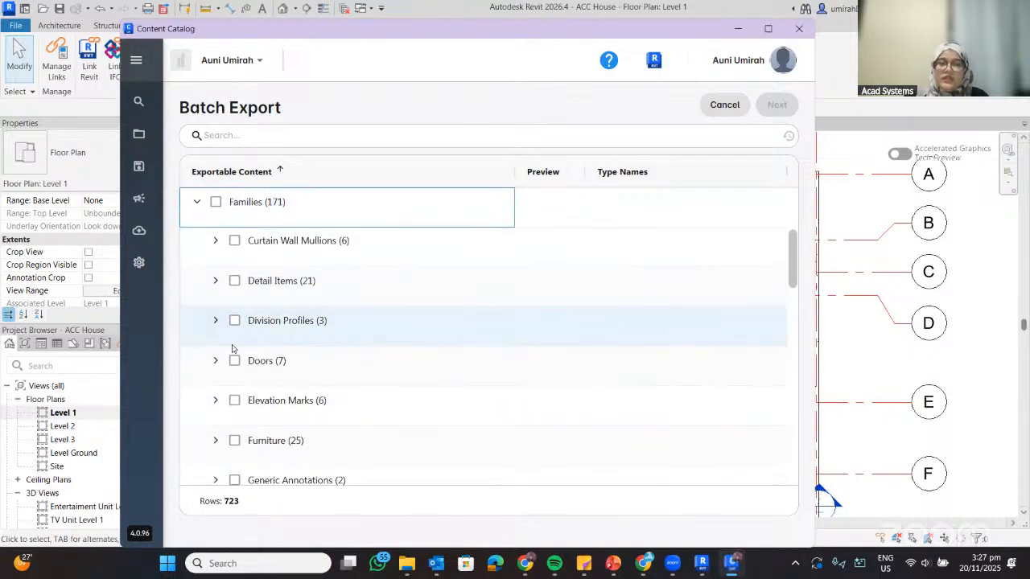
click(234, 356)
scroll(288, 344, down, 3)
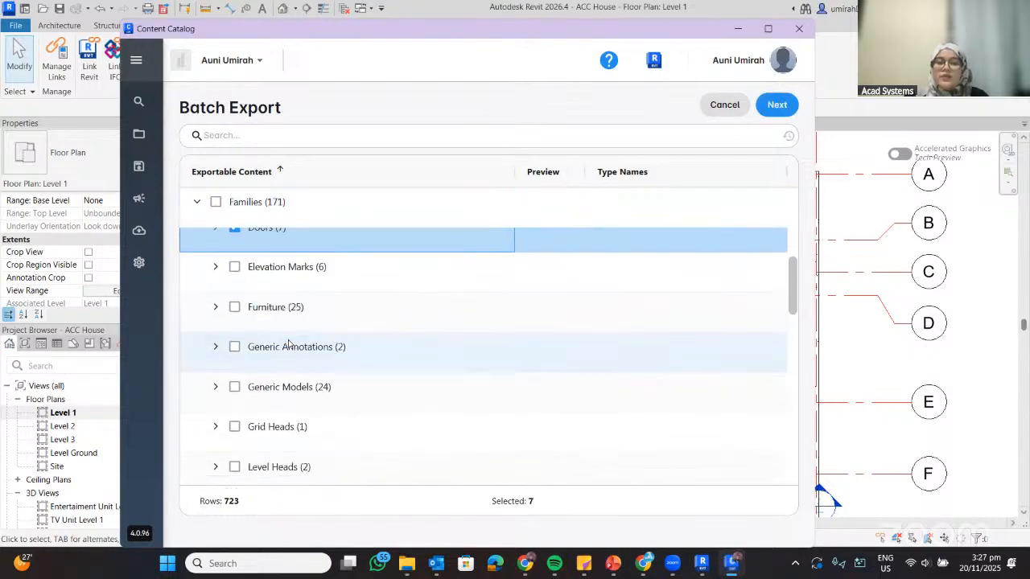
click(234, 306)
scroll(300, 358, down, 3)
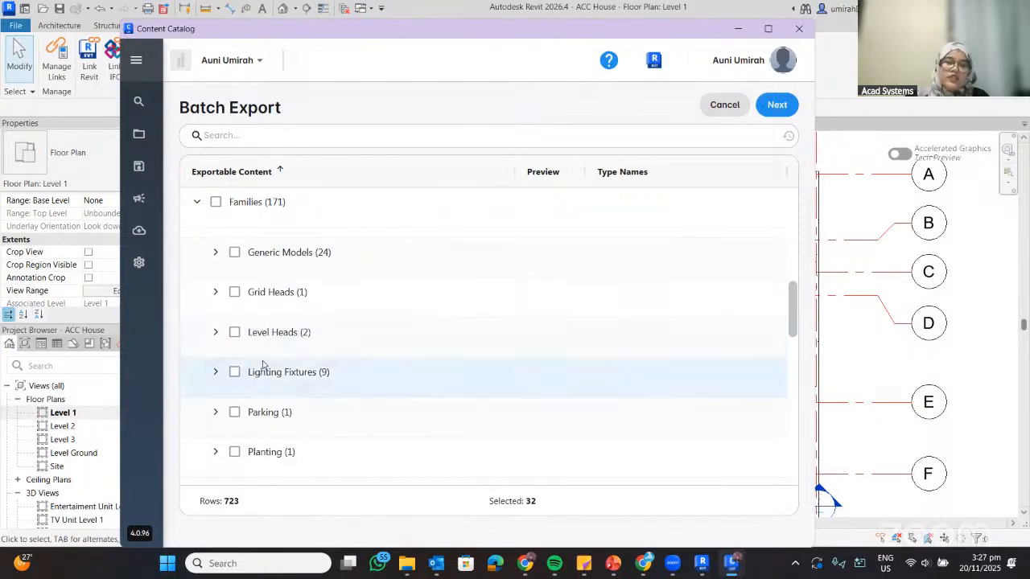
- Add the Planting category to the batch export selection and check it alongside the other selected categories
scroll(262, 364, down, 5)
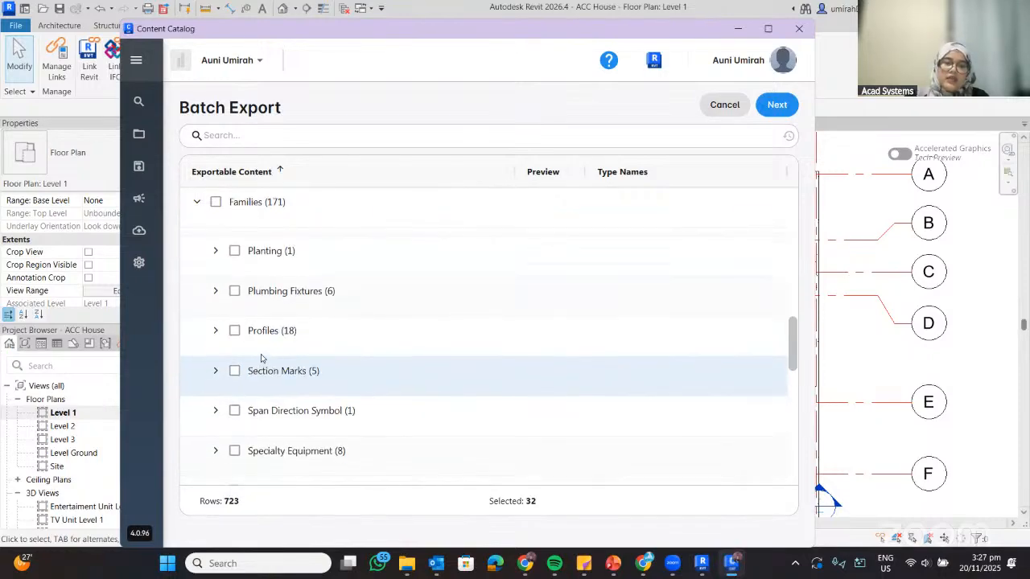
scroll(250, 342, up, 2)
click(234, 318)
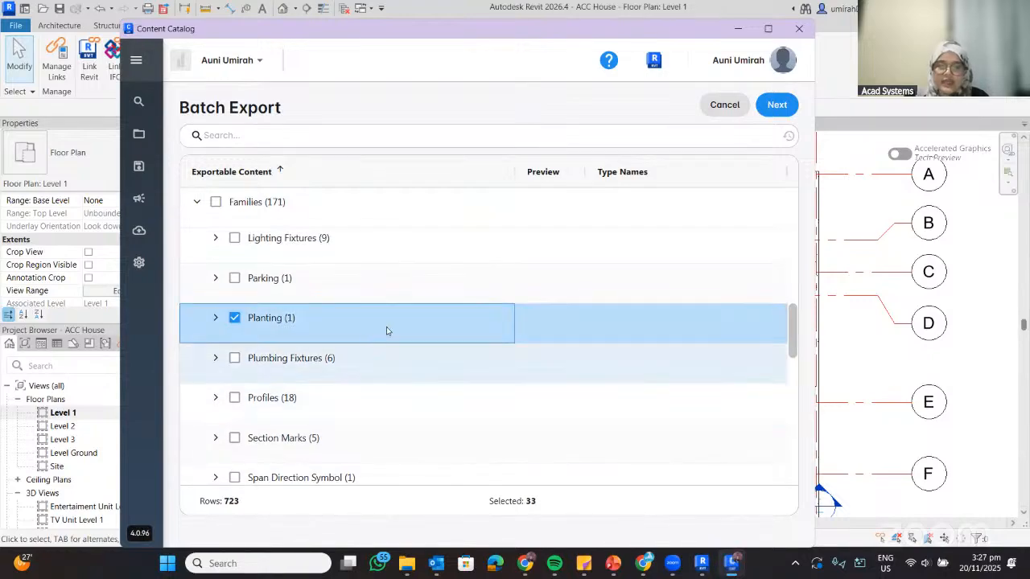
scroll(259, 321, up, 1)
scroll(273, 298, up, 5)
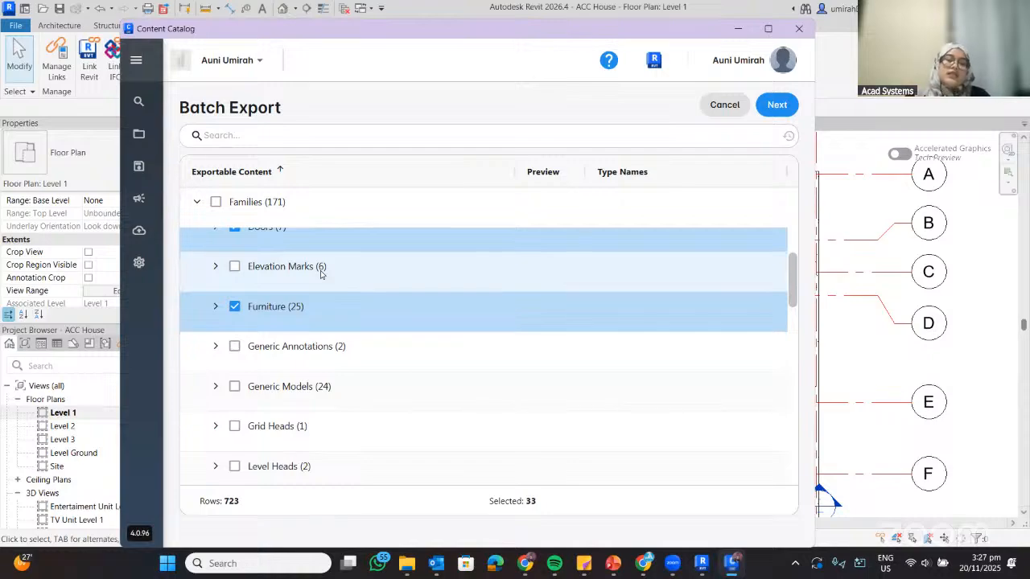
- Run the batch export of the selected families, accept the geometry constraints warning and return to Content Catalog
click(771, 108)
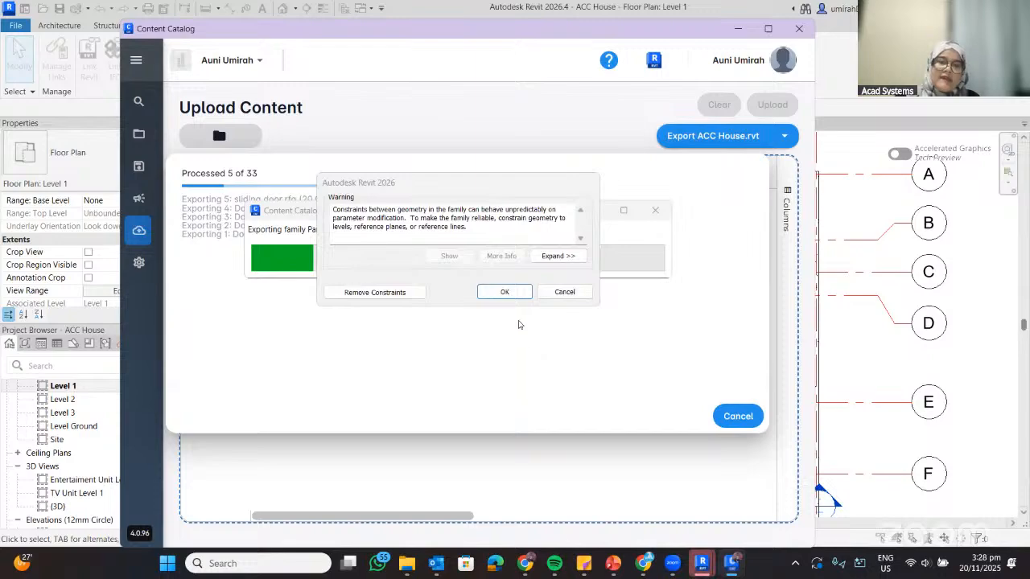
click(505, 292)
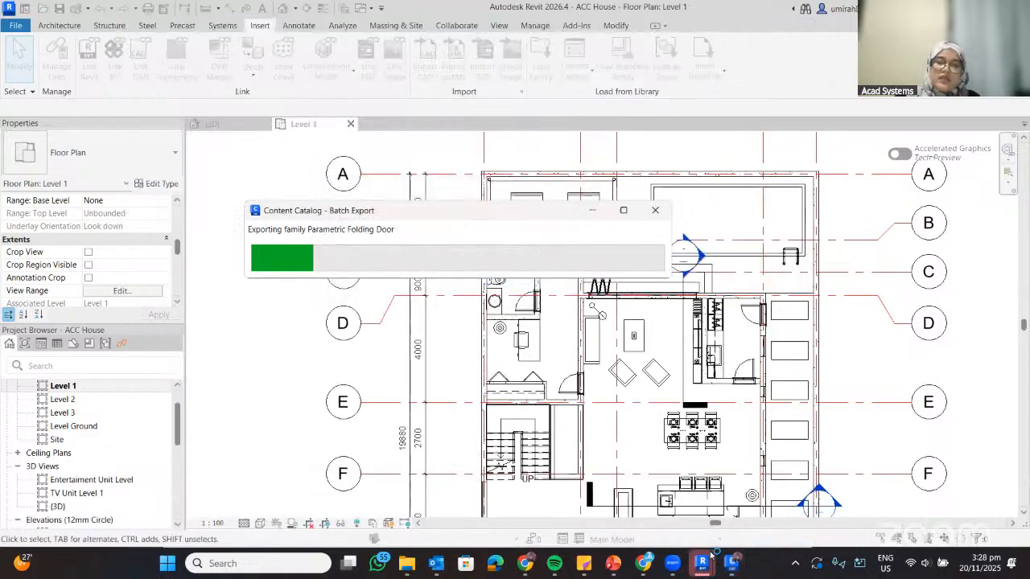
click(731, 562)
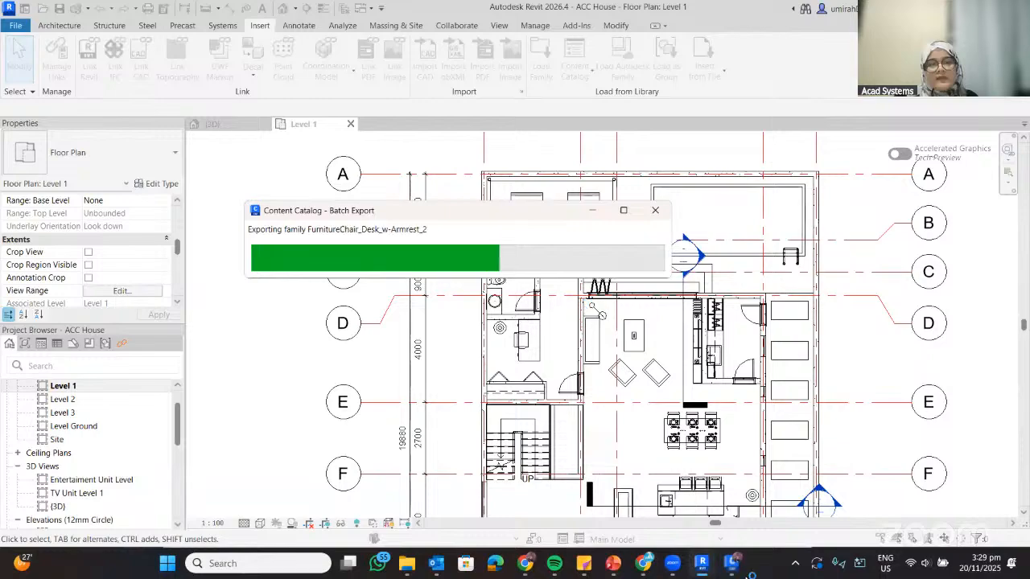
click(731, 564)
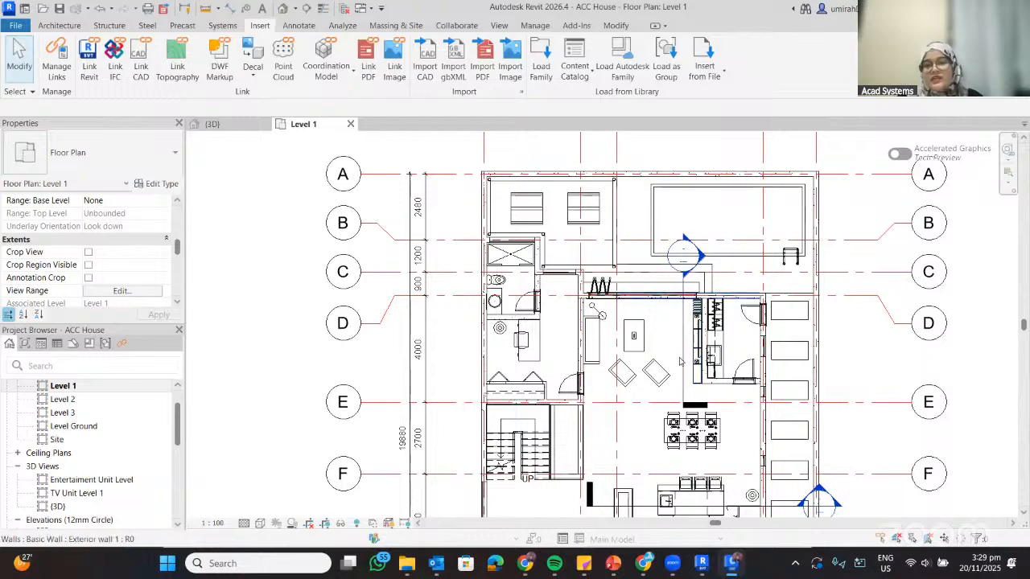
click(732, 563)
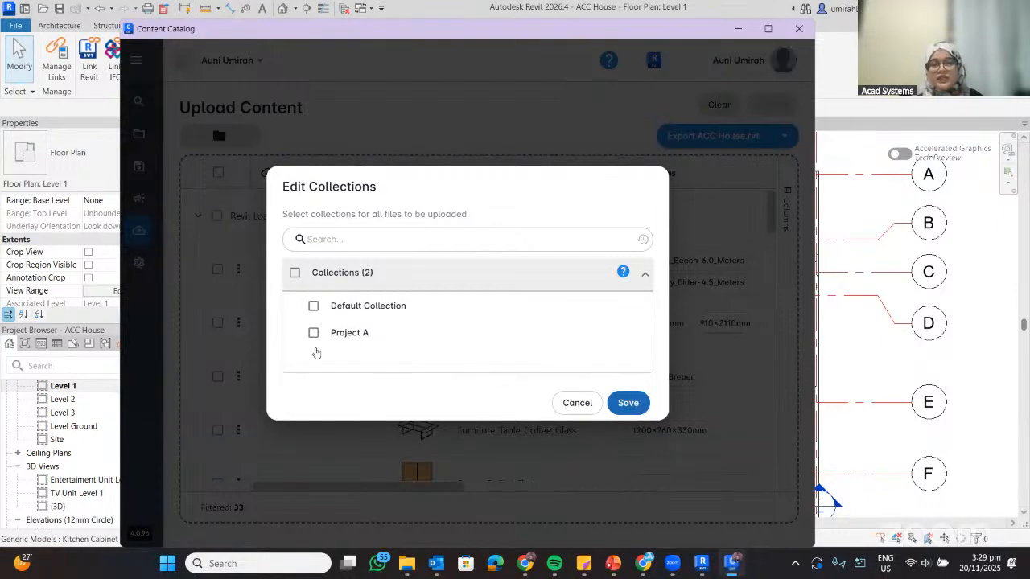
- Assign the exported families to the Default Collection only, upload them and minimize the Content Catalog window
click(314, 307)
click(313, 332)
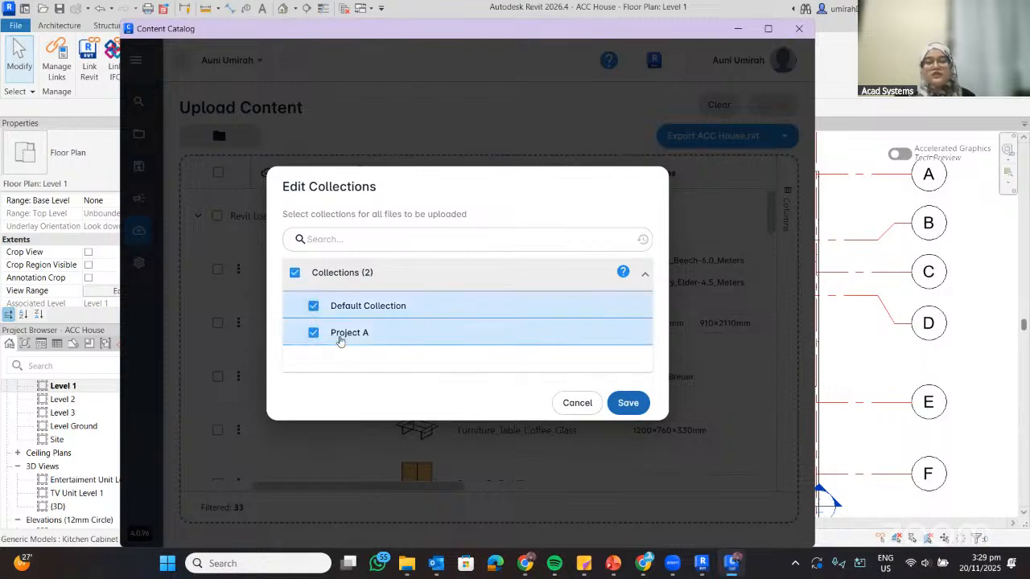
click(315, 332)
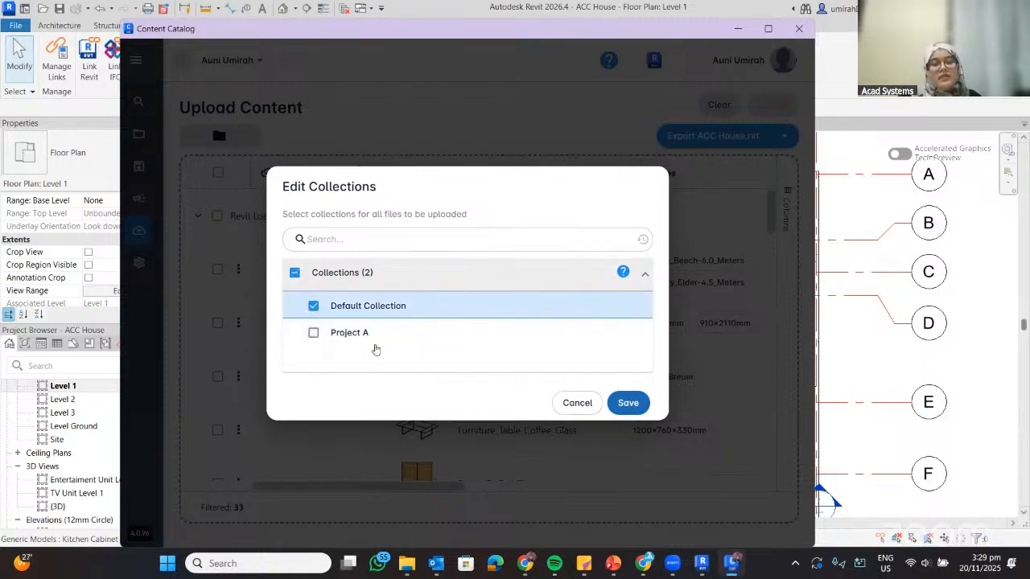
click(626, 402)
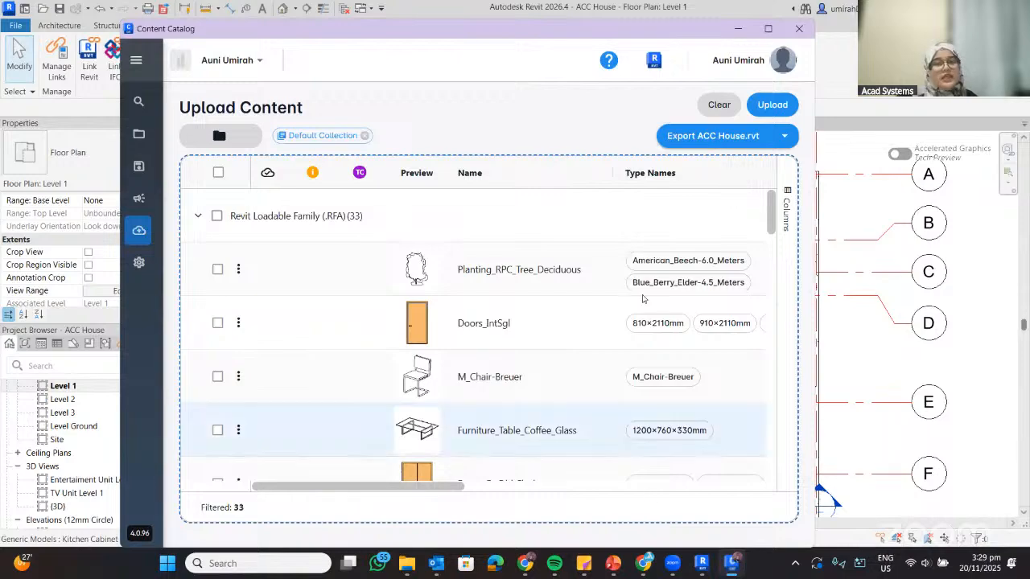
click(772, 105)
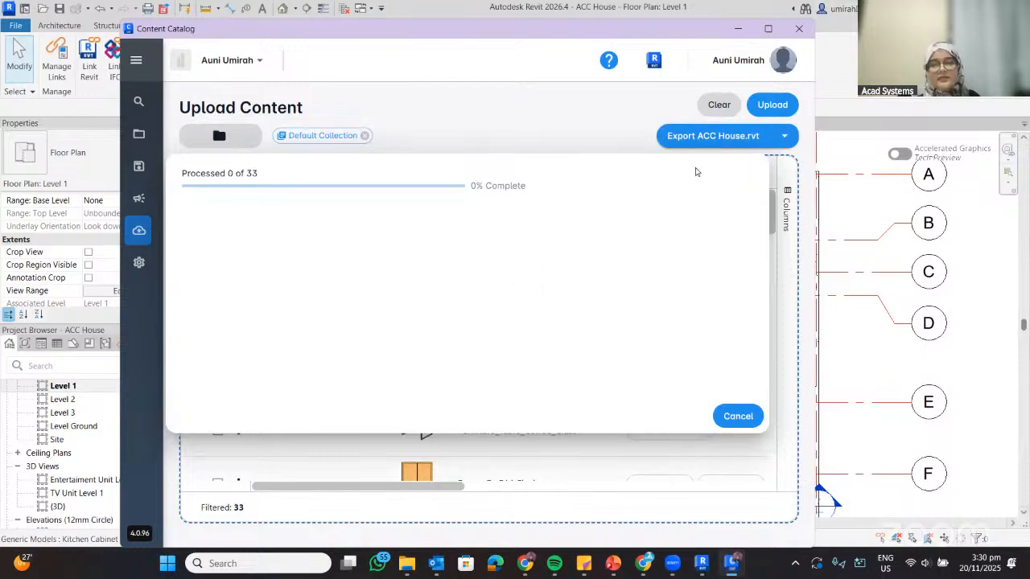
click(739, 31)
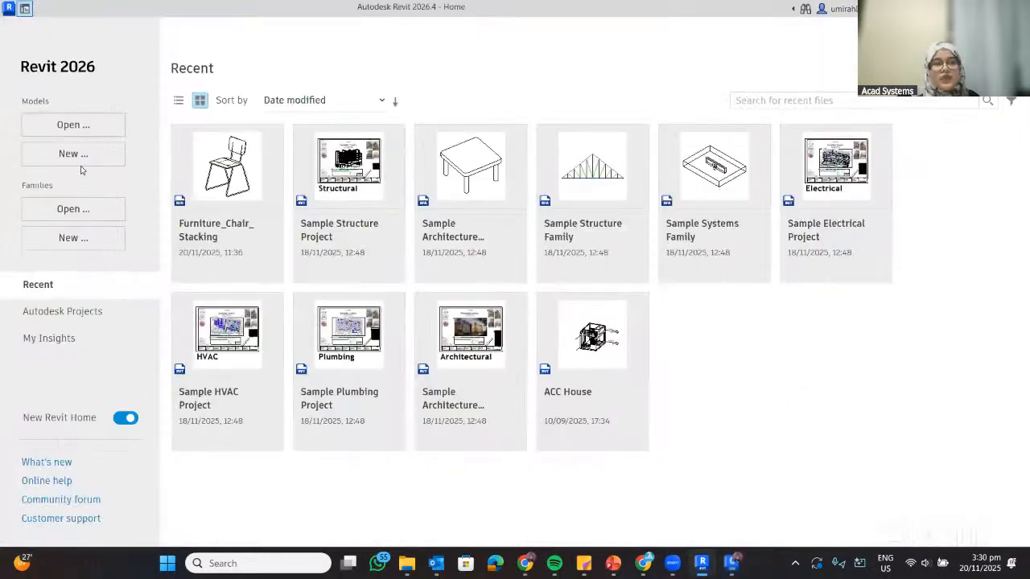
- Create a new project based on the Architectural Template
click(80, 154)
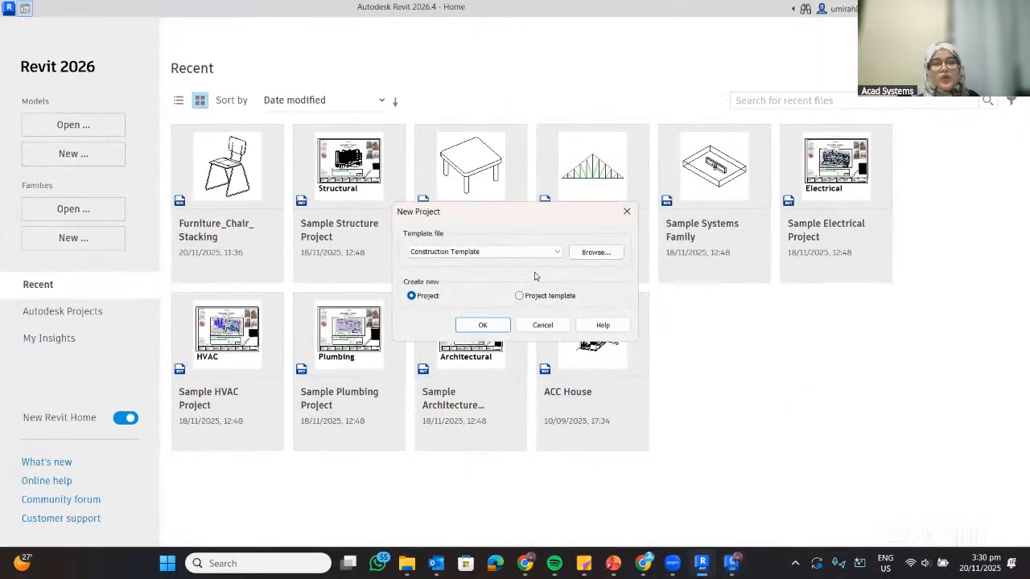
click(527, 252)
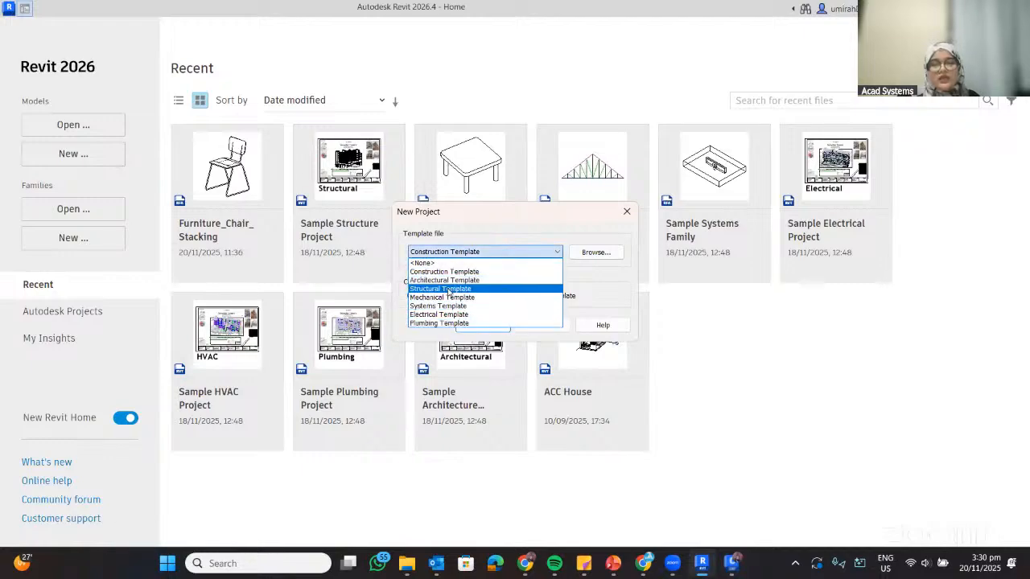
click(444, 280)
click(483, 325)
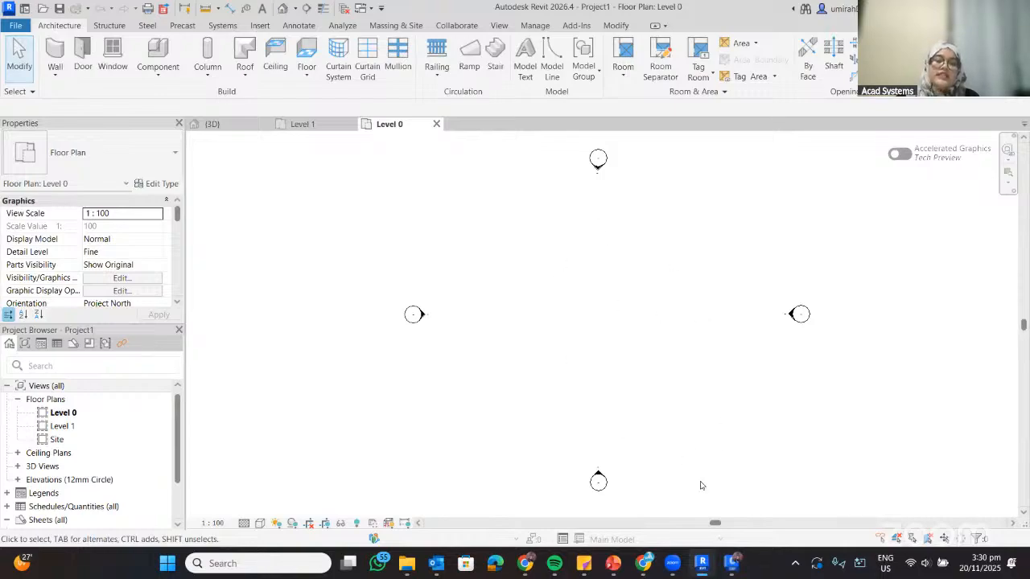
- Review the family categories stored in the Default Collection in Content Catalog and minimize its window
click(732, 564)
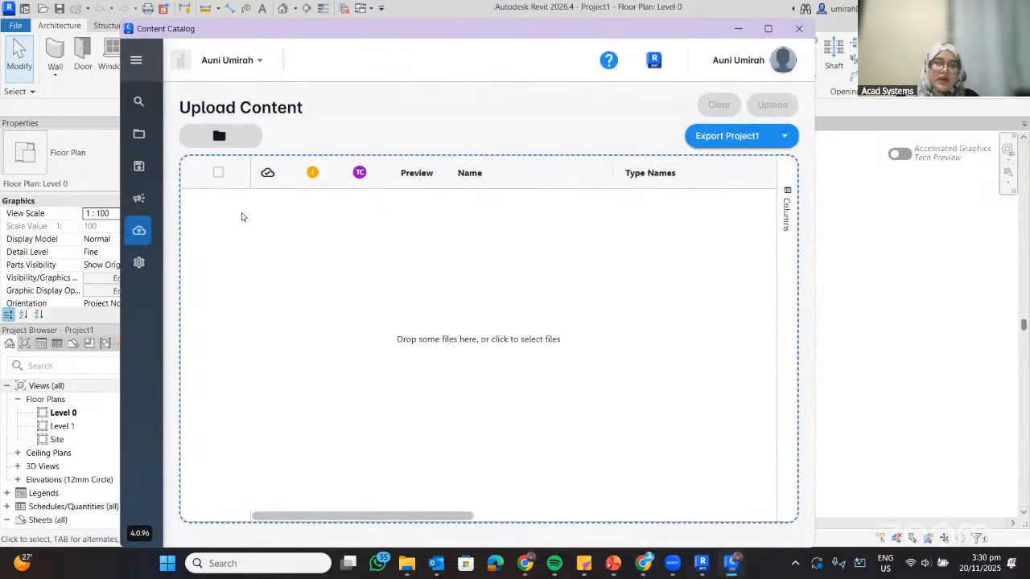
click(139, 134)
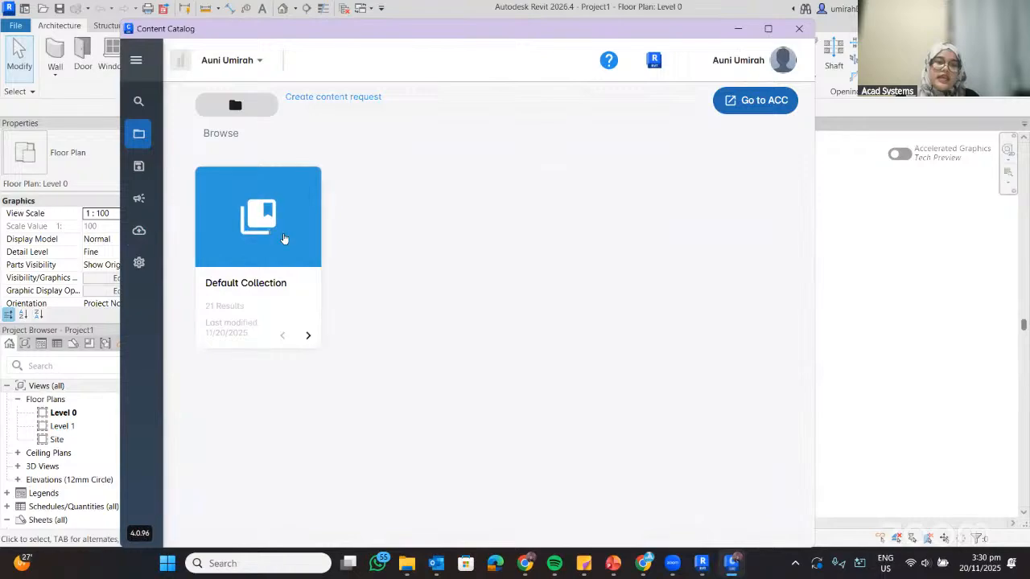
click(257, 233)
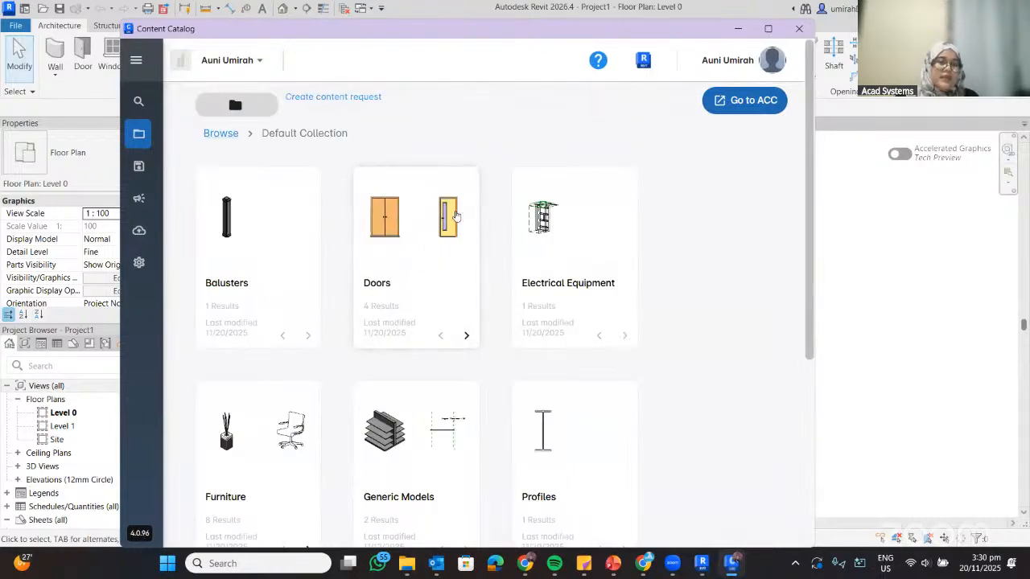
scroll(219, 208, down, 3)
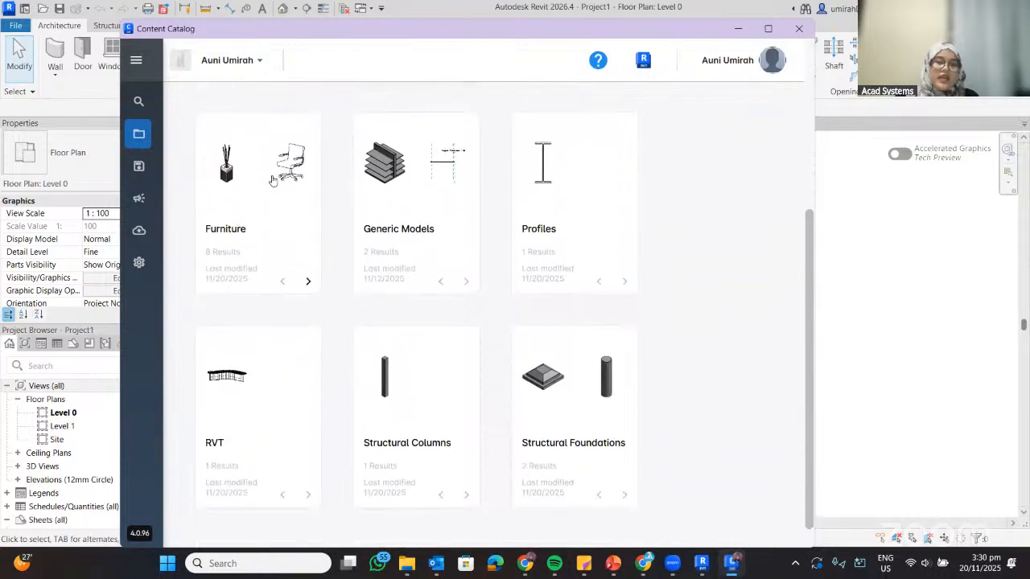
scroll(338, 271, down, 1)
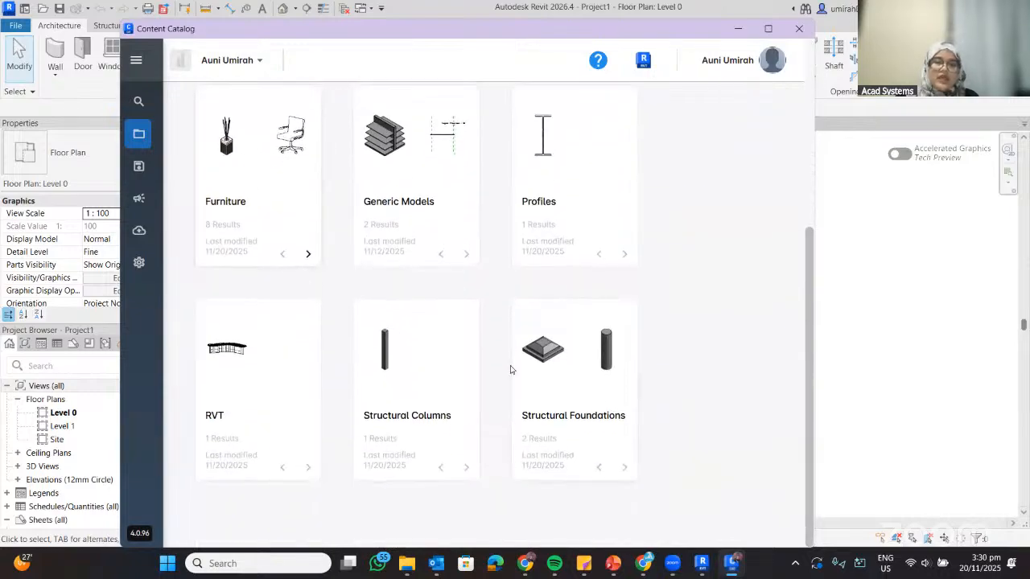
click(738, 29)
- Close the ACC House Level 1 and 3D views so only the new project's Level 0 plan stays open
click(301, 124)
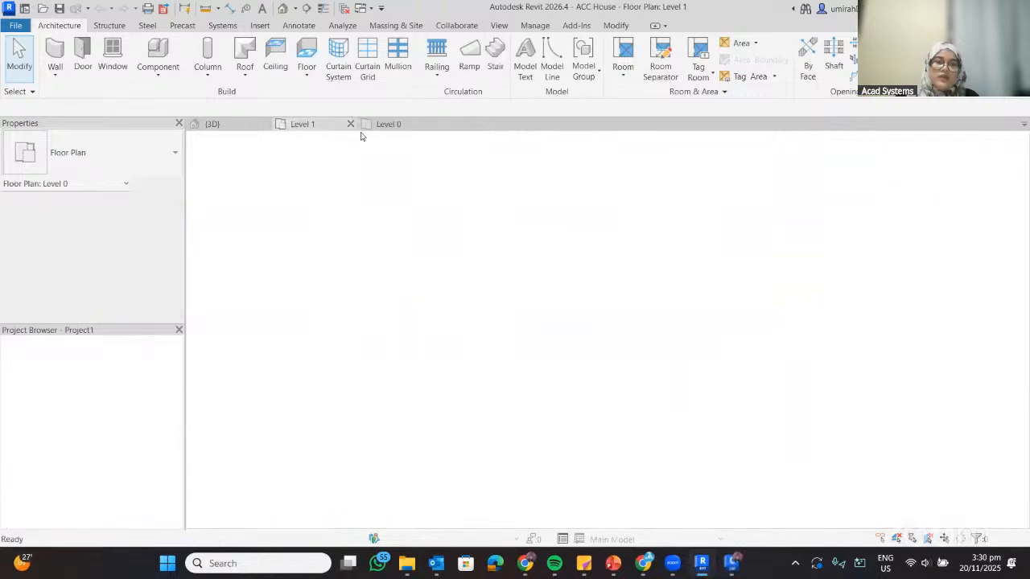
click(350, 124)
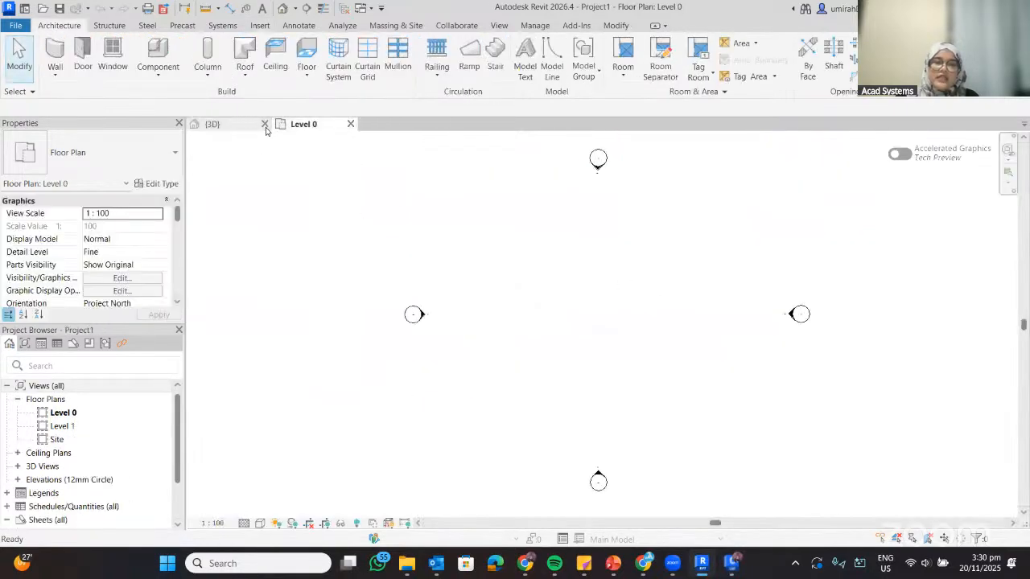
click(547, 281)
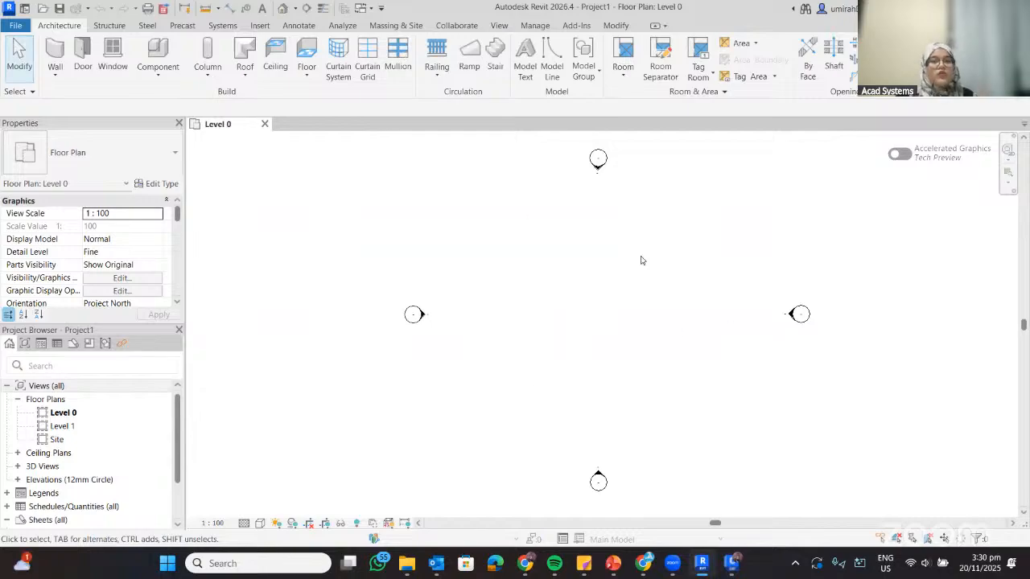
- Close Content Catalog and relaunch it as an app from the new Revit project
click(734, 565)
click(802, 28)
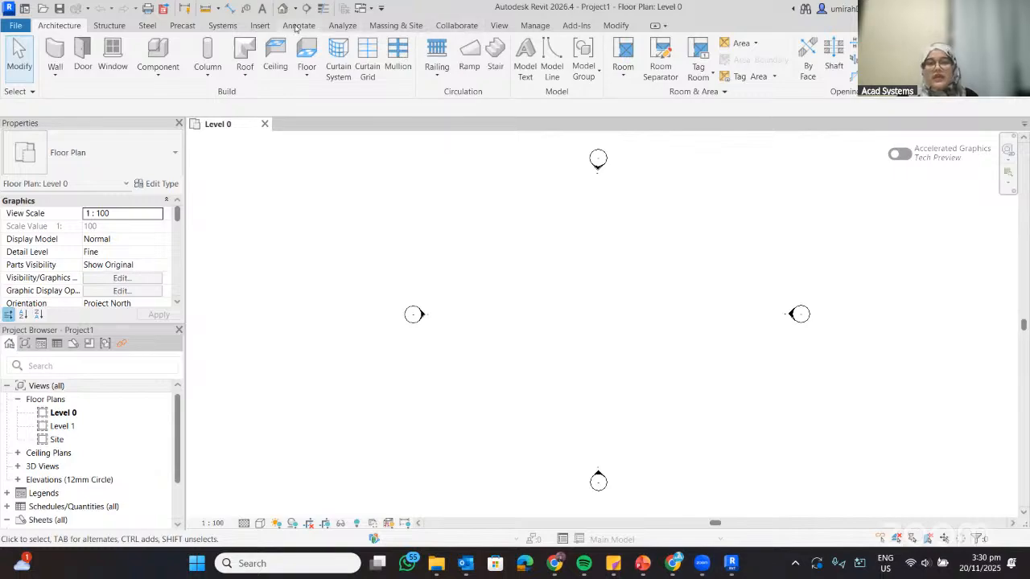
click(261, 28)
click(574, 69)
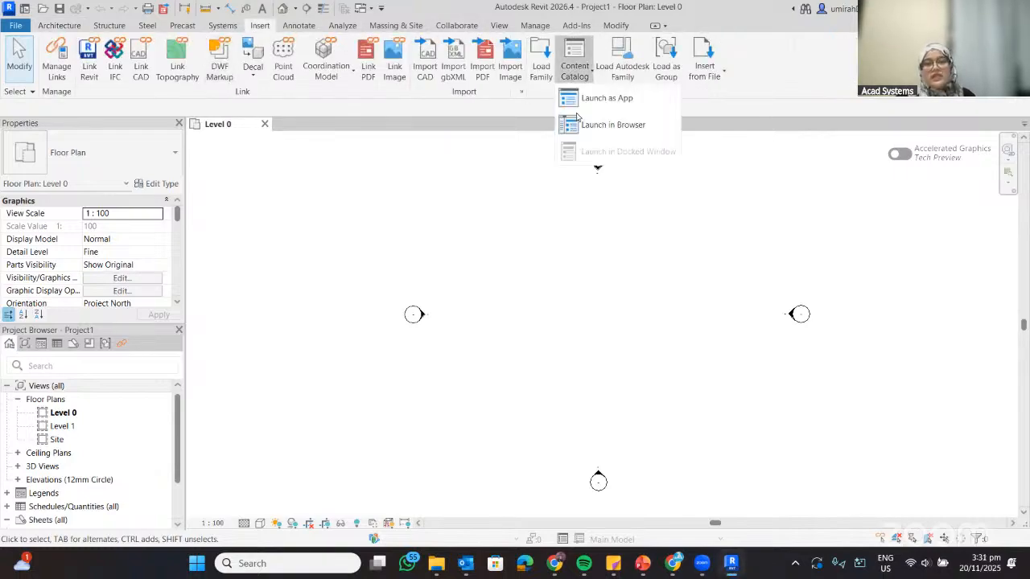
click(595, 103)
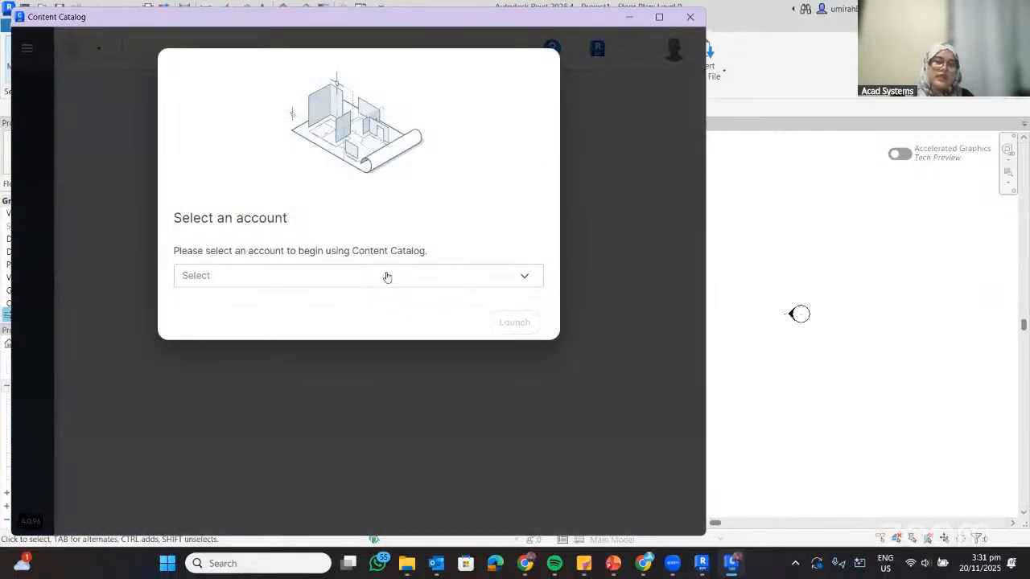
- Select the user's own account in the account prompt and launch Content Catalog with it
click(386, 276)
click(234, 378)
click(515, 322)
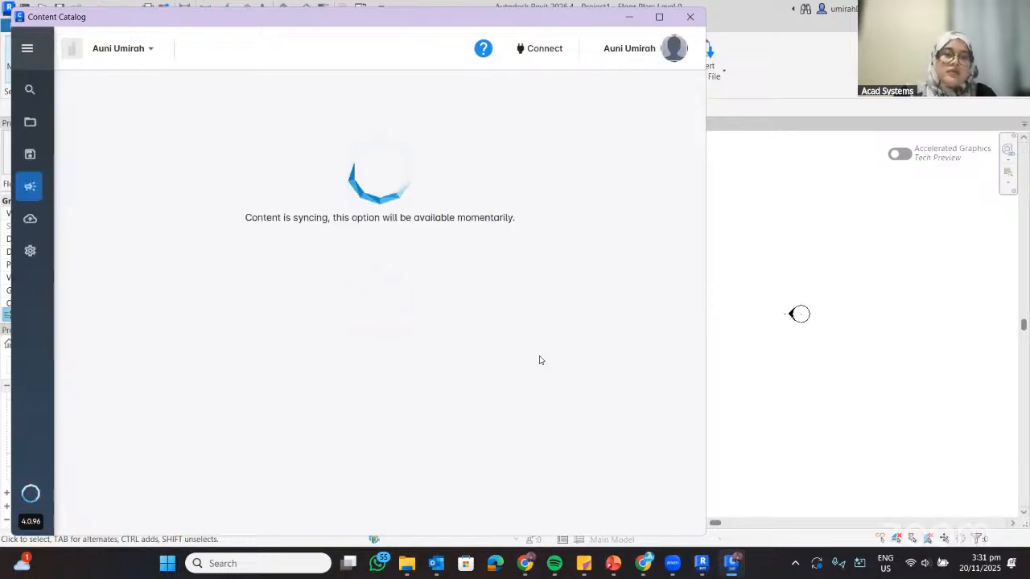
- Browse the Default Collection and open its Furniture category
click(29, 121)
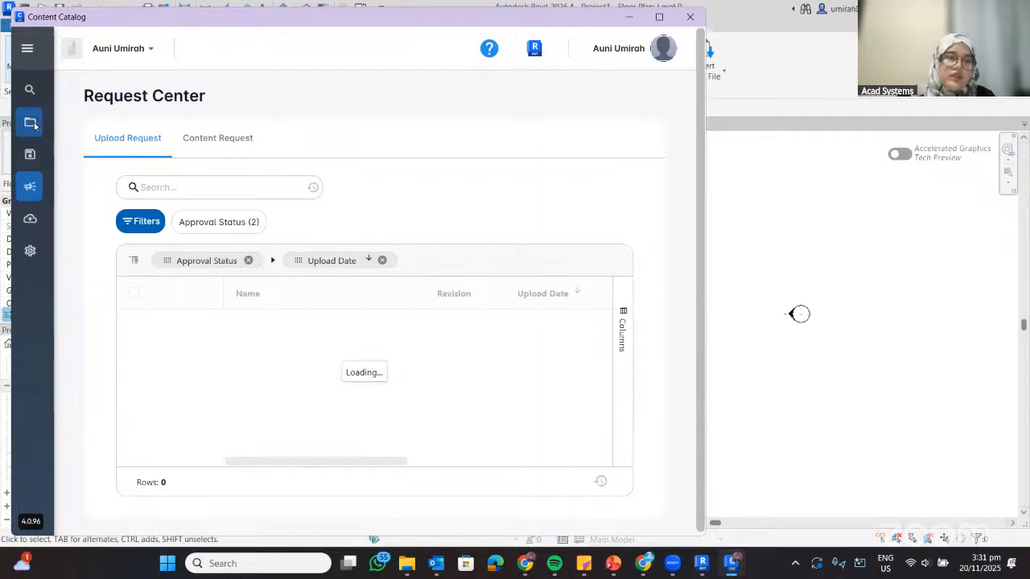
click(185, 266)
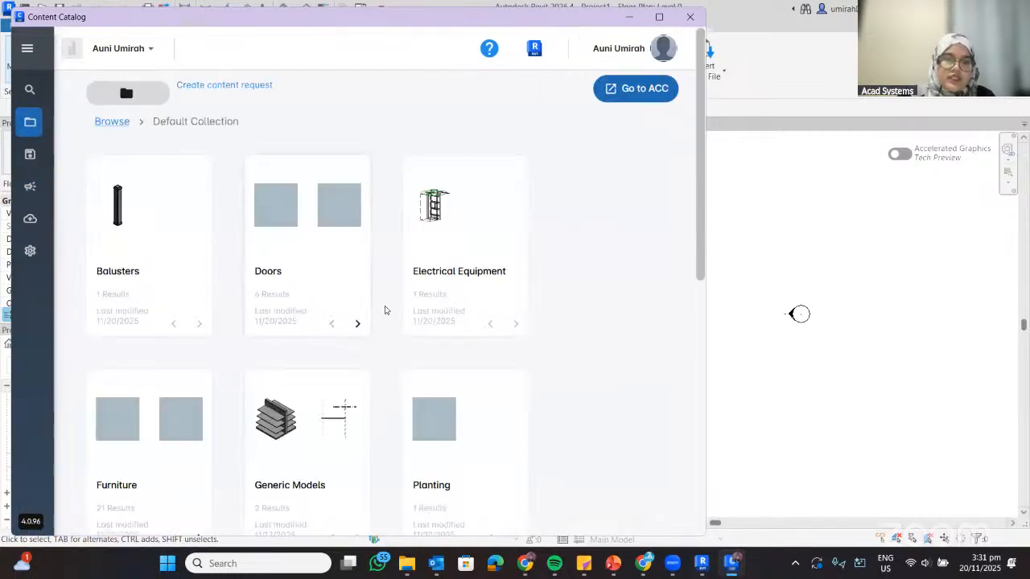
scroll(385, 310, down, 2)
scroll(384, 309, down, 2)
scroll(225, 282, up, 3)
scroll(177, 306, down, 1)
click(166, 287)
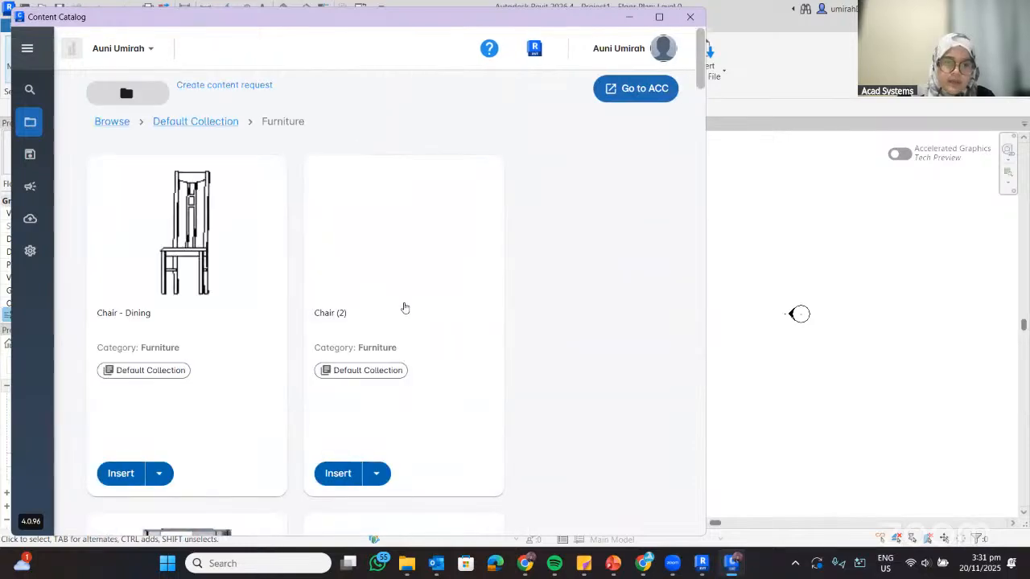
- Insert the Furniture_Chair_Stacking family into the project and switch back to Revit
scroll(402, 306, down, 3)
scroll(405, 306, up, 1)
scroll(405, 306, down, 14)
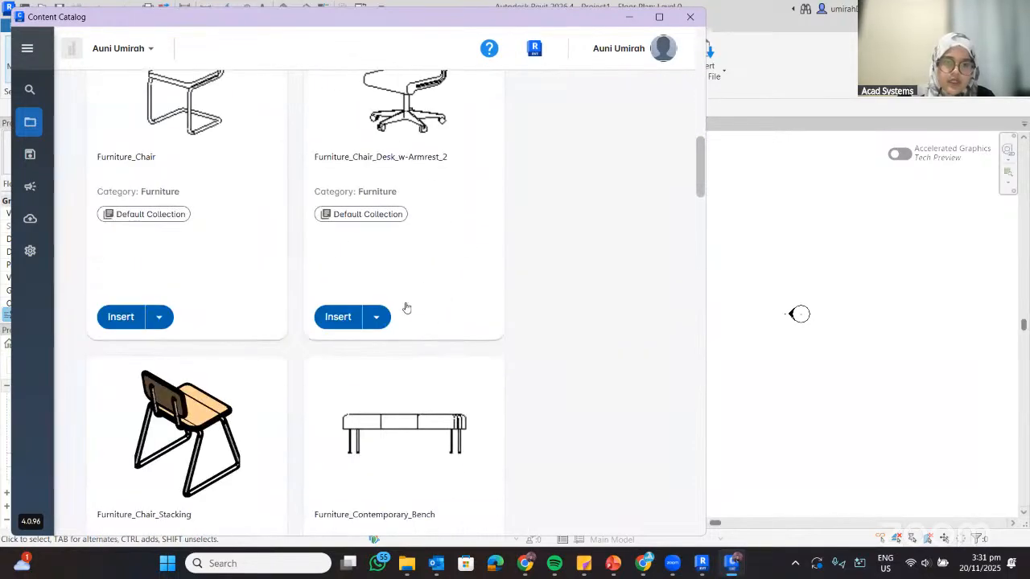
scroll(196, 161, up, 2)
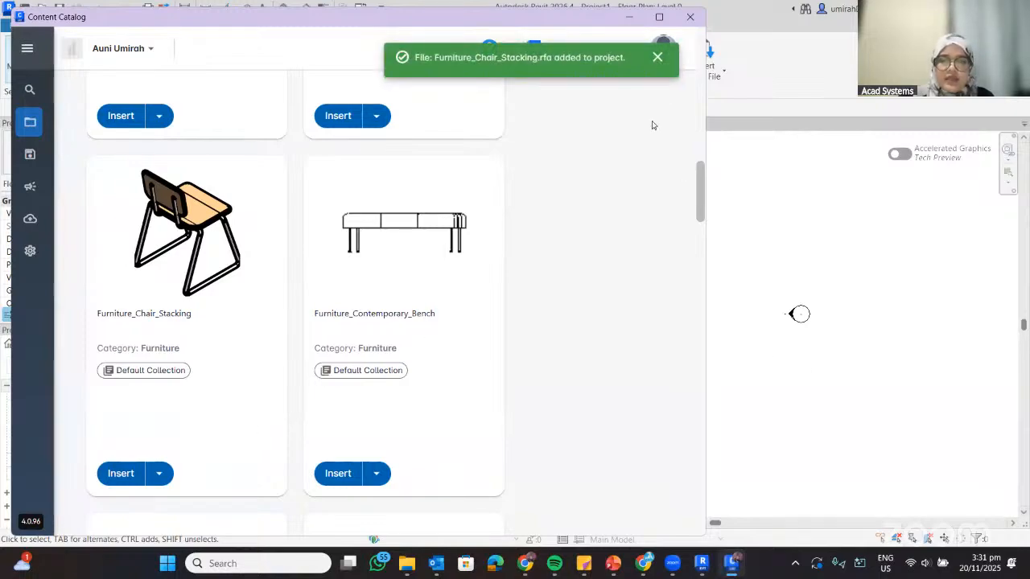
click(762, 182)
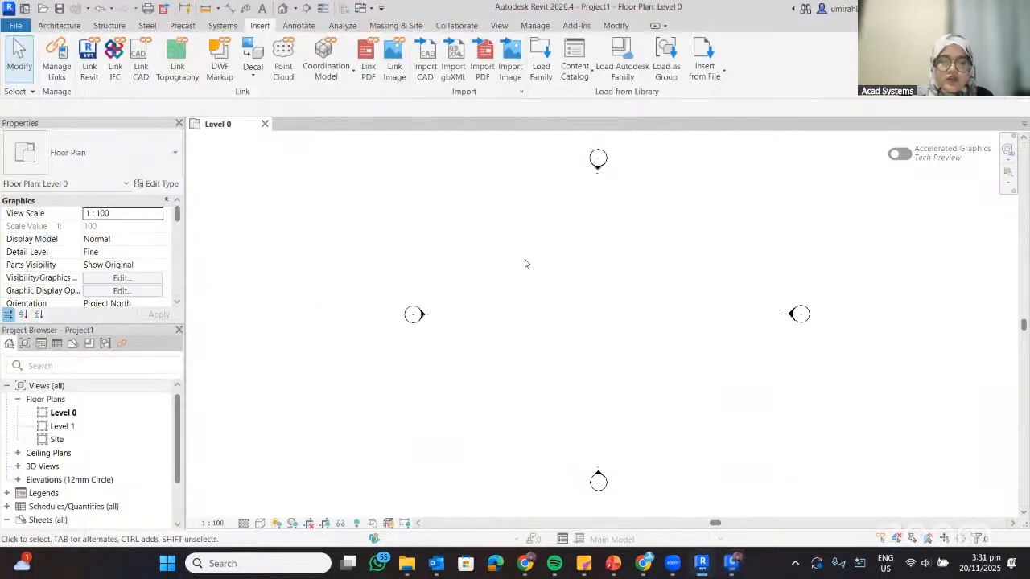
- Try to place a Furniture_Desk 1525x762mm component in the Level 0 plan
click(108, 26)
click(68, 26)
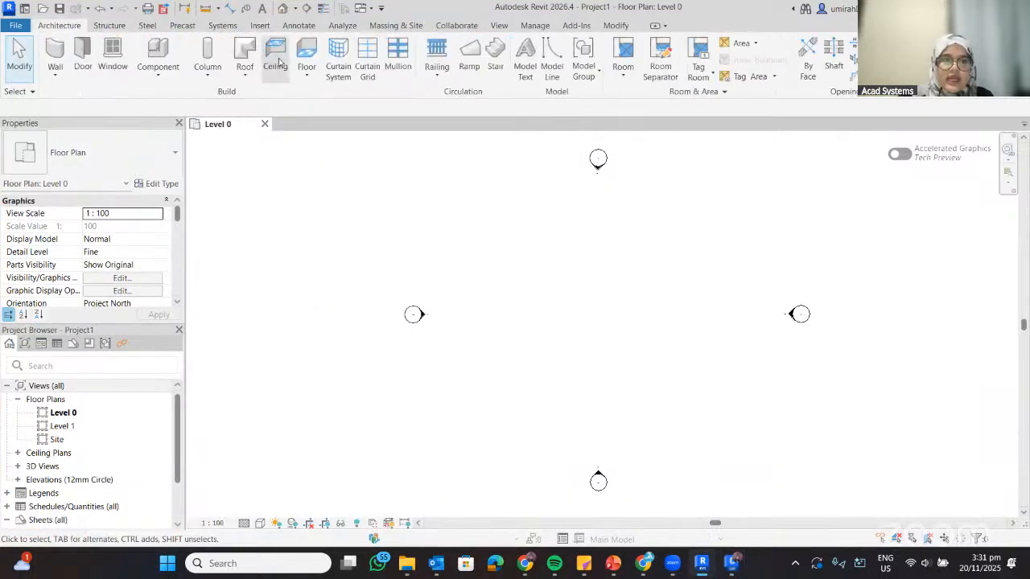
click(167, 54)
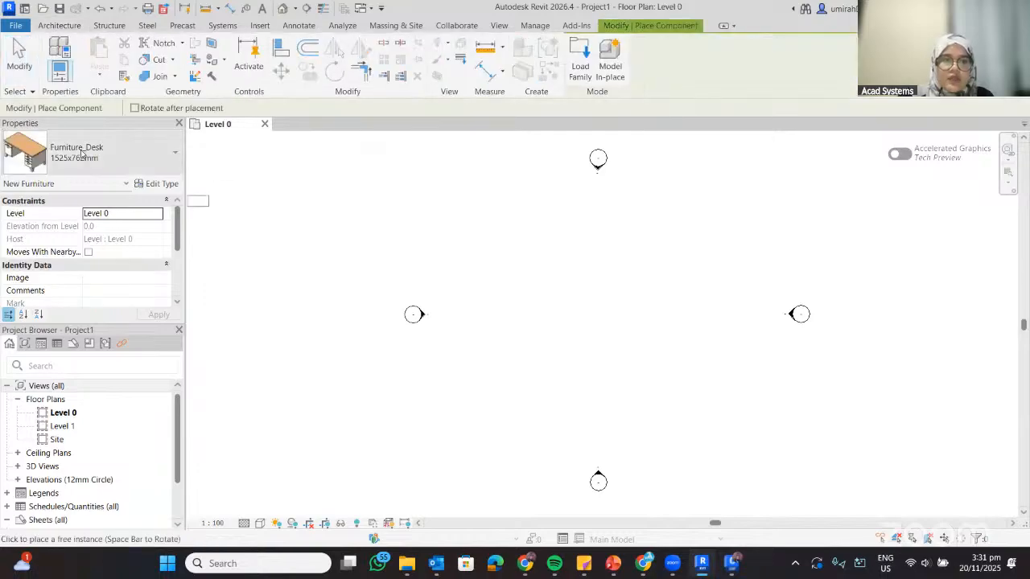
click(97, 153)
scroll(48, 308, down, 5)
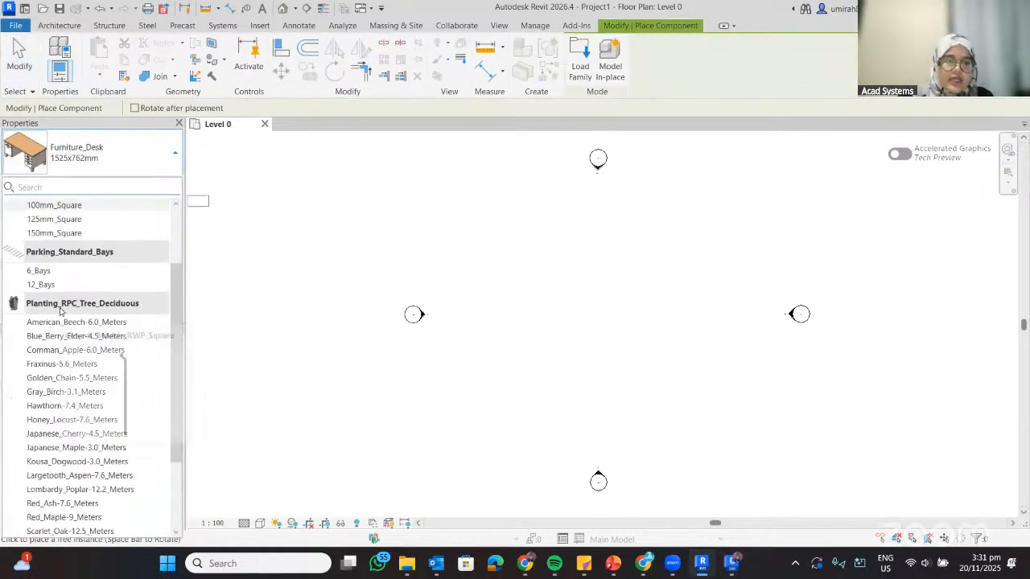
click(453, 268)
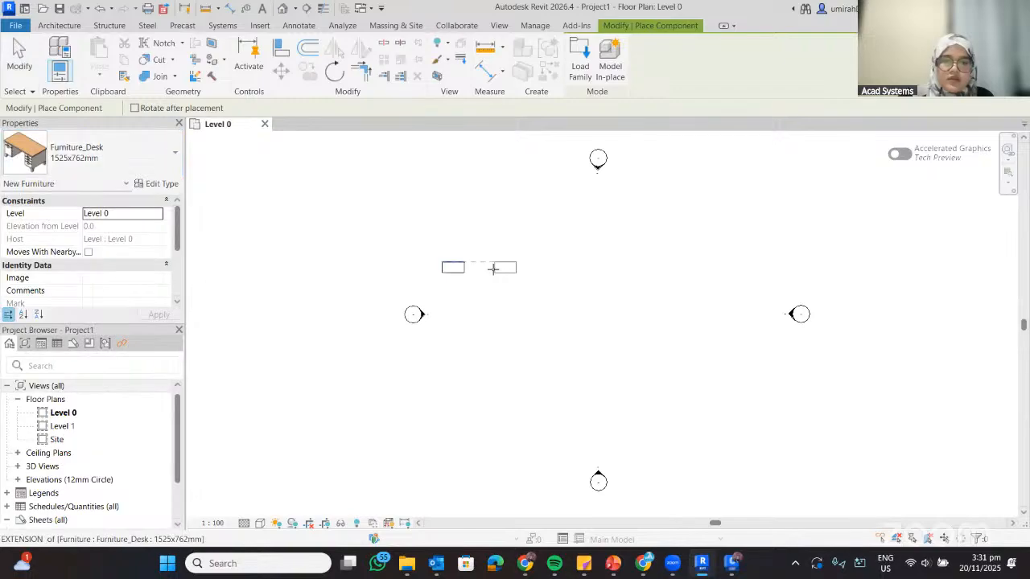
key(Escape)
key(Escape)
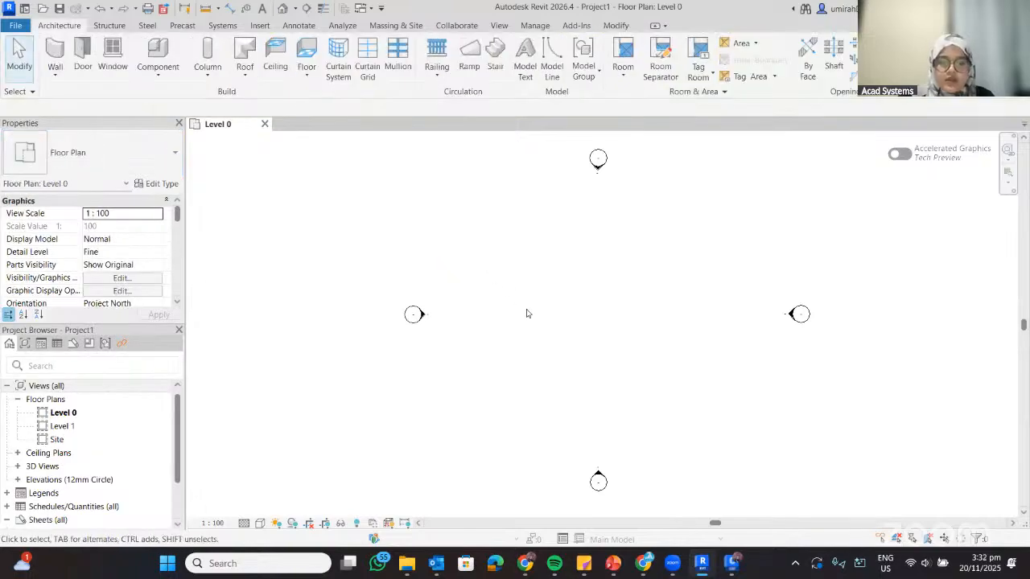
- Look through the available component types for the stacking chair family and leave the Component command
key(c)
key(m)
click(97, 153)
scroll(122, 286, down, 5)
scroll(105, 354, up, 5)
scroll(110, 356, down, 1)
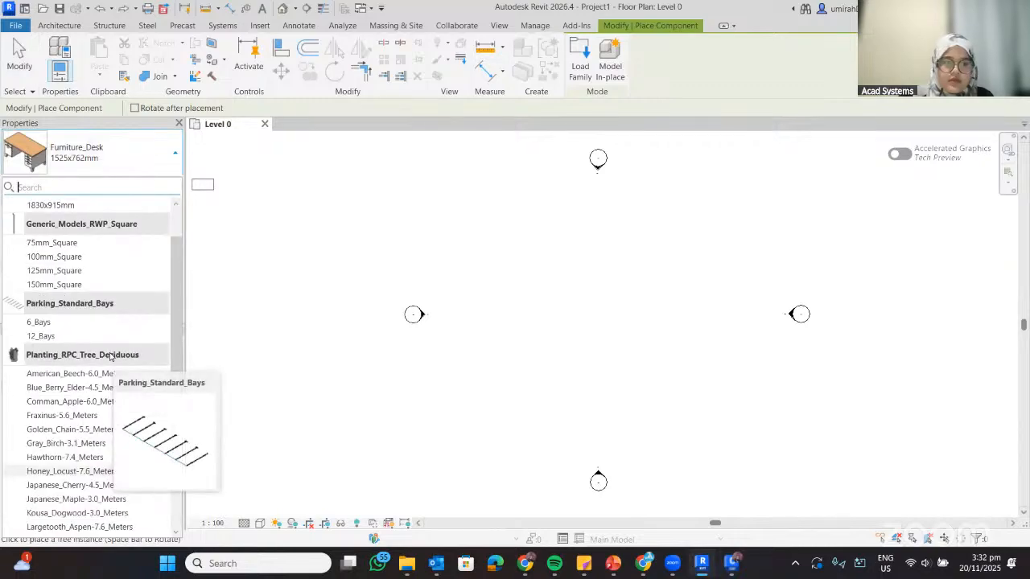
scroll(110, 357, down, 4)
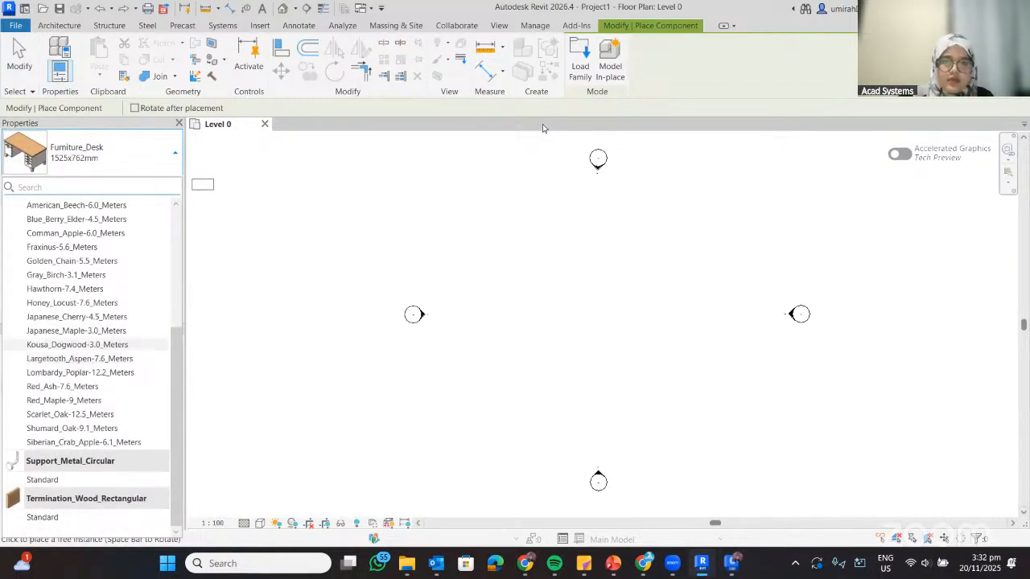
key(Escape)
key(Escape)
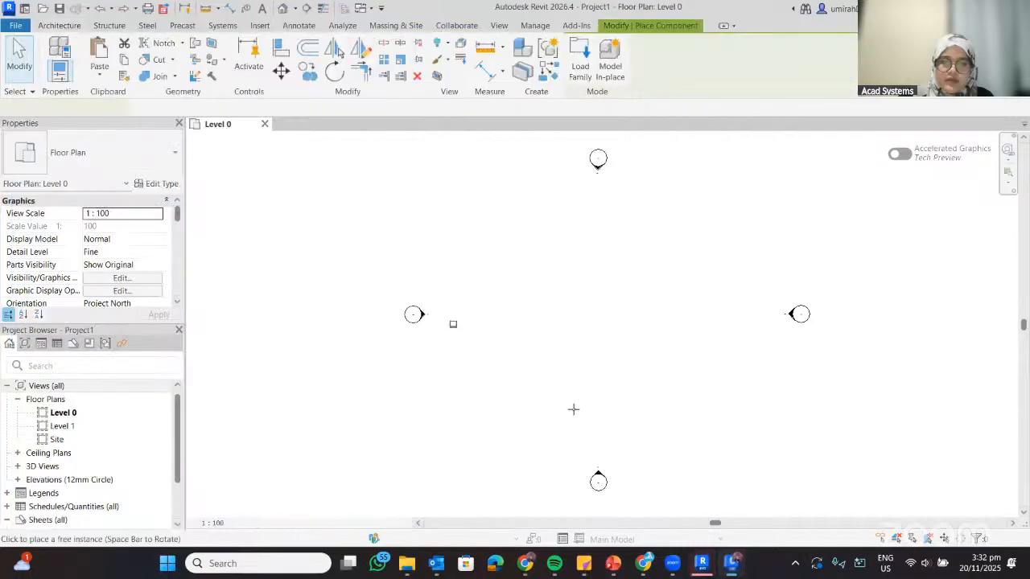
- Place three Furniture_Chair_Stacking 457x508x457mm chairs side by side in the Level 0 plan
scroll(595, 333, up, 2)
scroll(545, 298, up, 3)
scroll(394, 273, up, 3)
scroll(408, 272, down, 2)
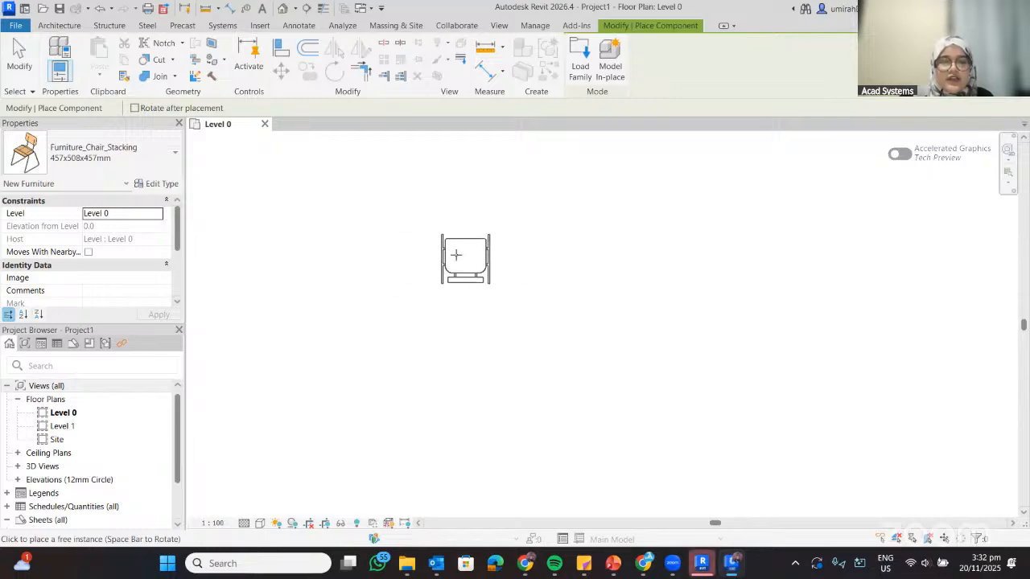
click(446, 250)
click(587, 250)
click(717, 250)
key(Escape)
key(Escape)
- Select the three chairs and show them from the side in a 3D view cropped around them
drag(358, 193, 884, 329)
key(3)
key(d)
scroll(756, 347, down, 5)
shift+middle_drag(760, 354, 885, 249)
middle_drag(812, 320, 697, 287)
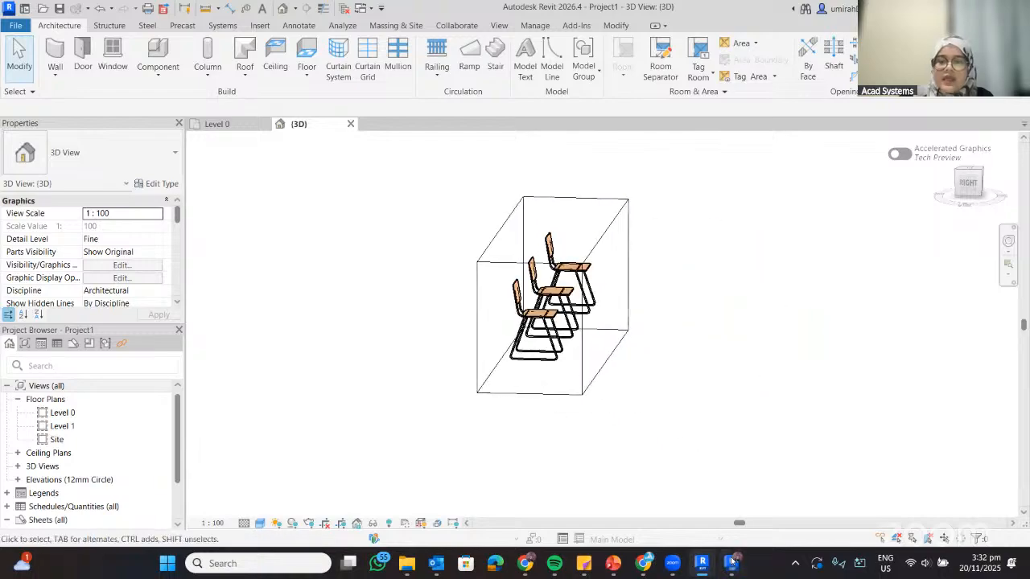
- Find the Furniture_Table_Coffee_Glass family in Content Catalog's Furniture category and insert it into the project for placement
mouse_move(730, 561)
click(733, 488)
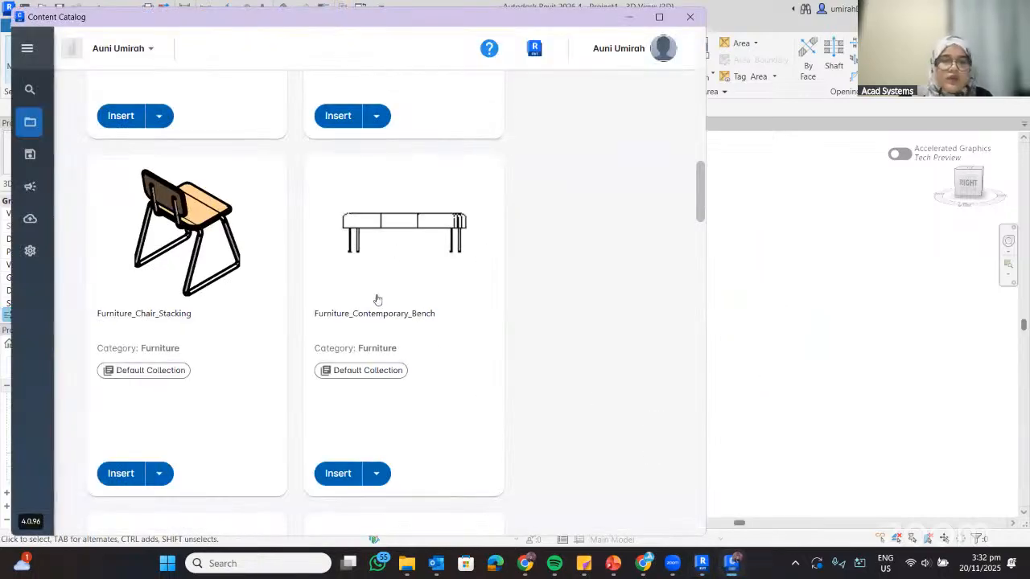
scroll(359, 301, down, 5)
scroll(361, 306, up, 1)
scroll(359, 306, down, 5)
scroll(359, 306, up, 4)
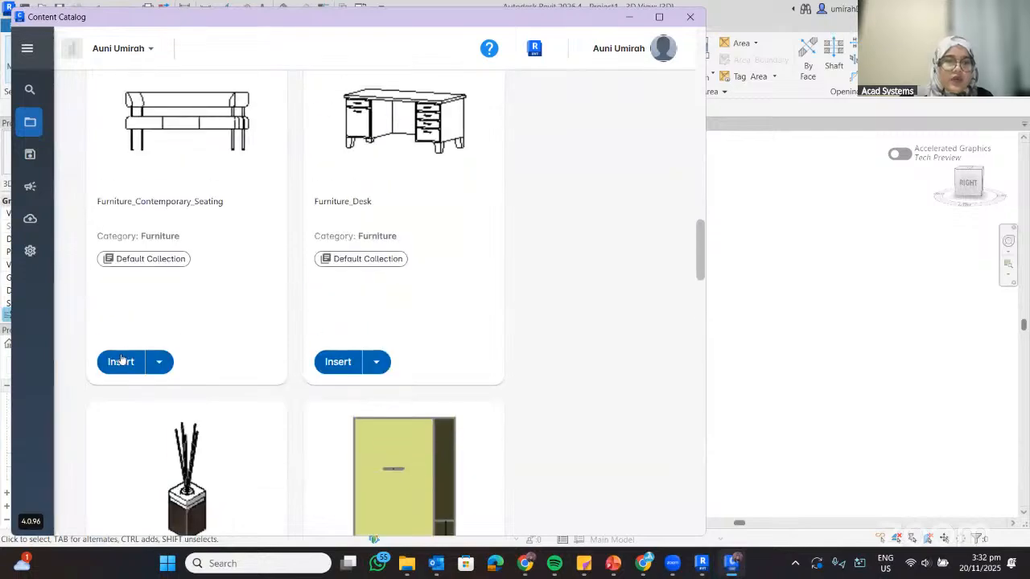
scroll(207, 379, down, 4)
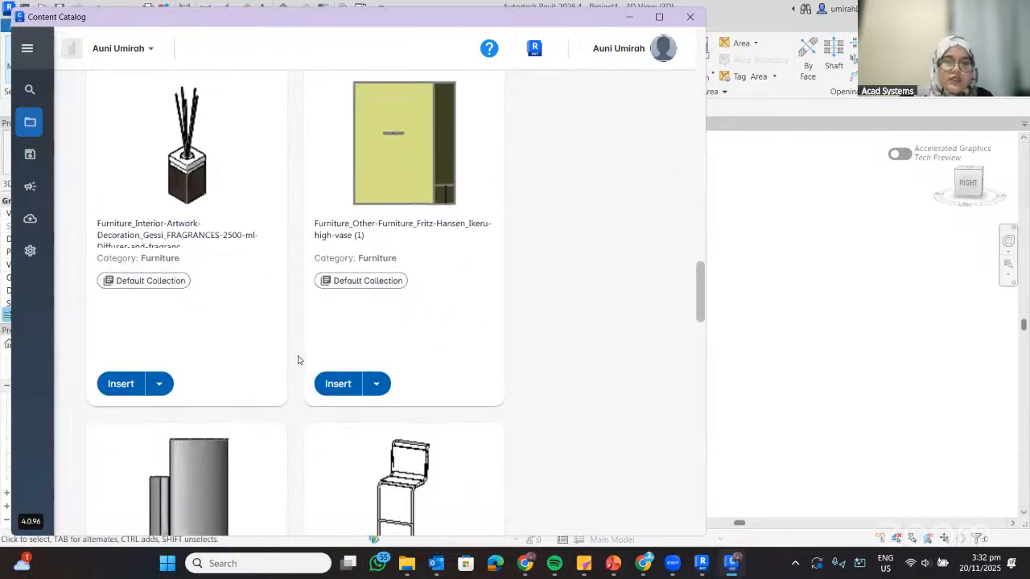
scroll(299, 360, down, 3)
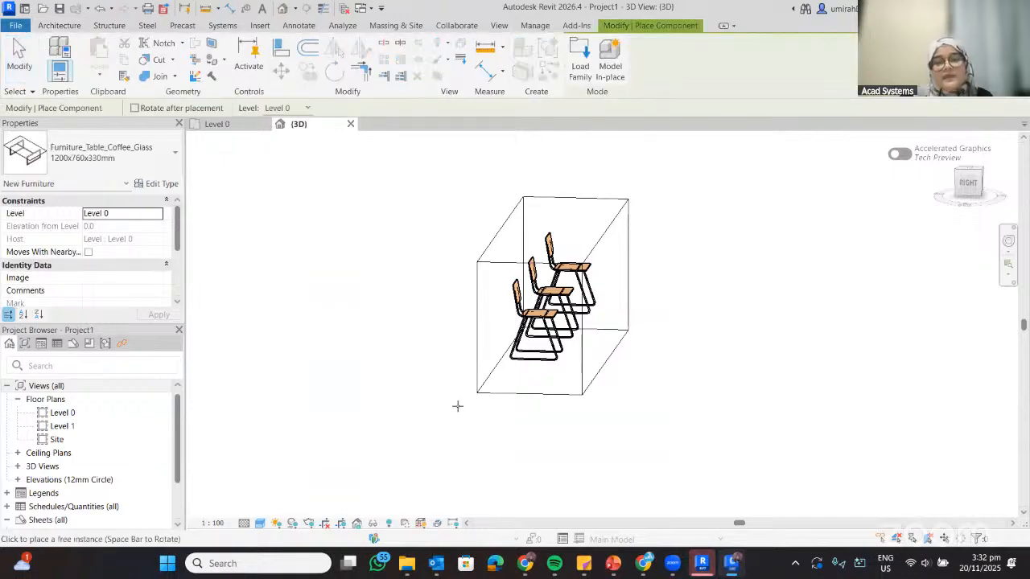
- Place one Furniture_Table_Coffee_Glass 1200x760x330mm table by the row of chairs in the Level 0 plan
click(216, 124)
click(561, 295)
key(Escape)
- Select the chairs and coffee table and show them in a 3D view cropped by a section box, seen from an angled corner
drag(789, 410, 839, 499)
key(b)
key(x)
scroll(765, 405, down, 3)
mouse_move(768, 406)
shift+middle_down()
mouse_move(665, 409)
mouse_move(753, 404)
shift+middle_up()
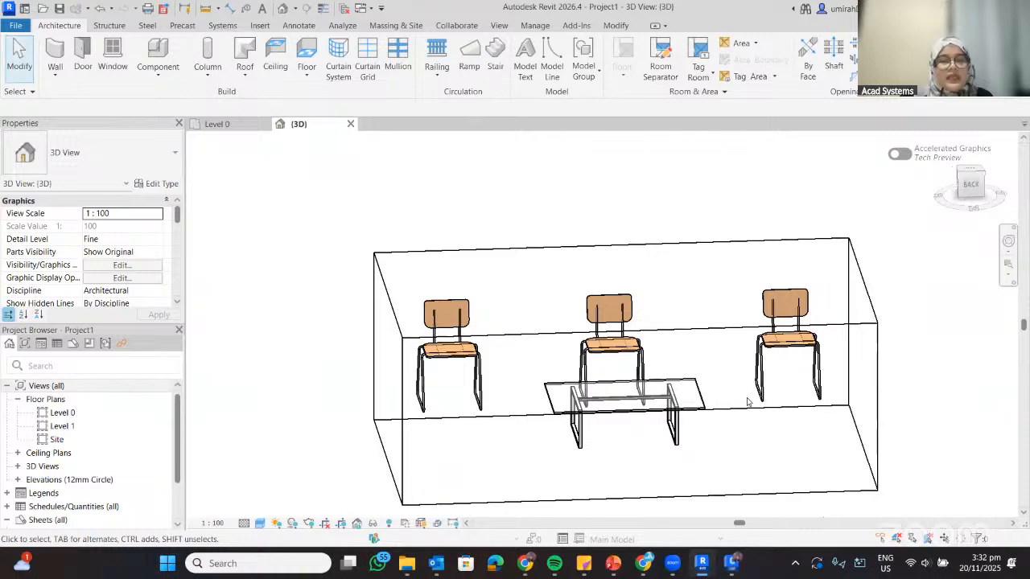
shift+middle_drag(726, 298, 897, 288)
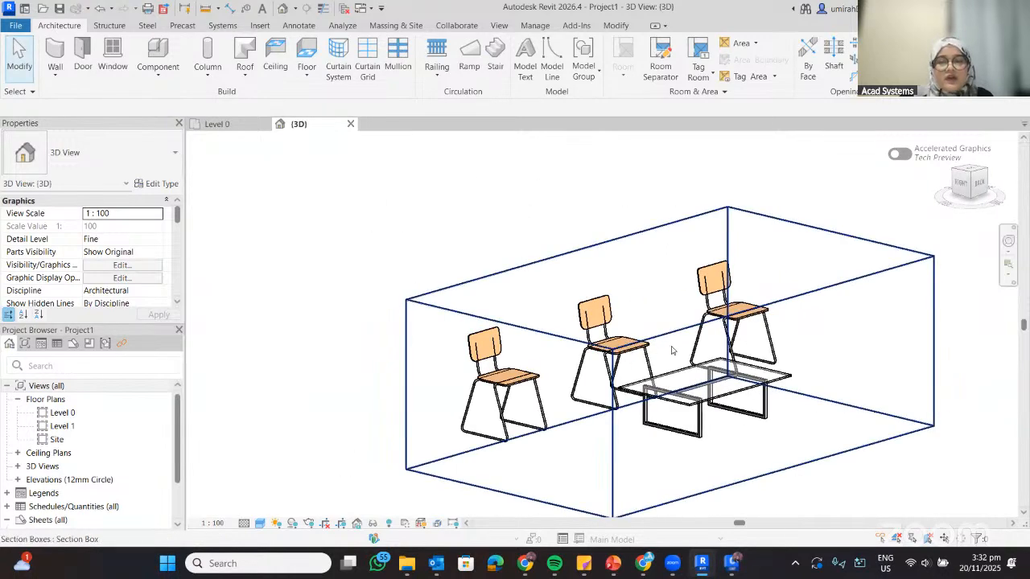
middle_drag(660, 348, 524, 331)
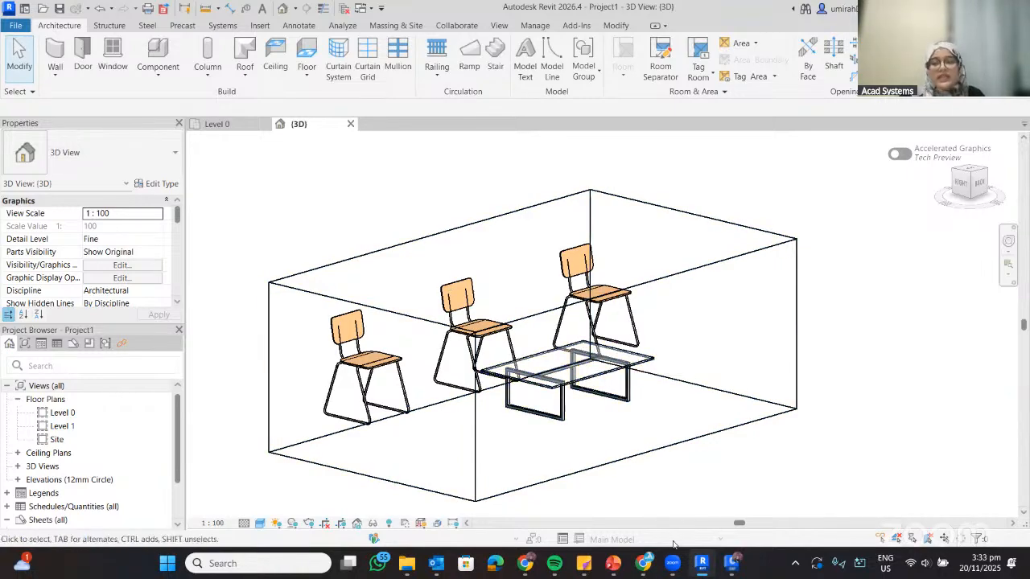
- Switch to Content Catalog, review its Upload Content page and the Default Collection, and return to the Revit model
click(730, 565)
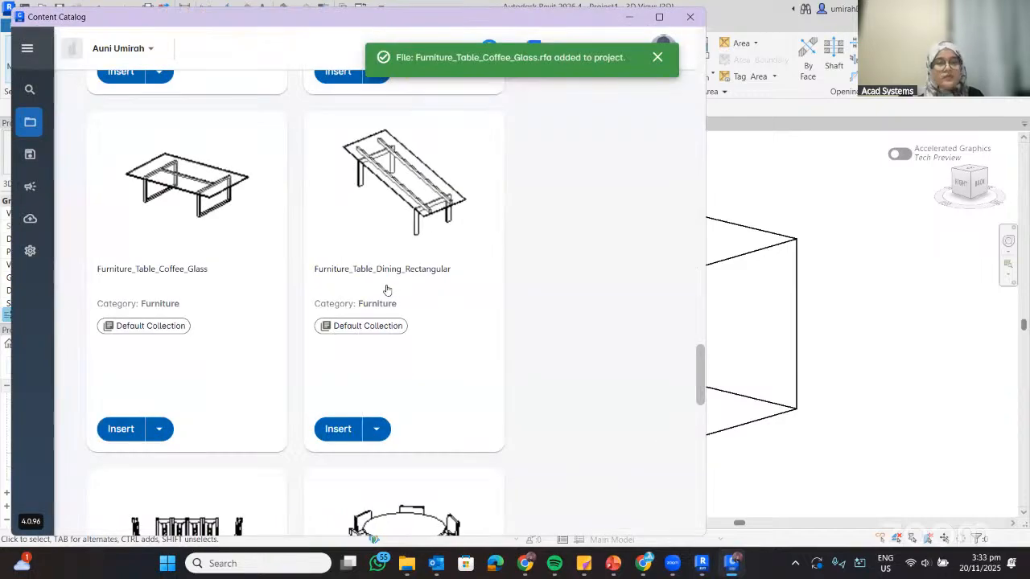
click(31, 218)
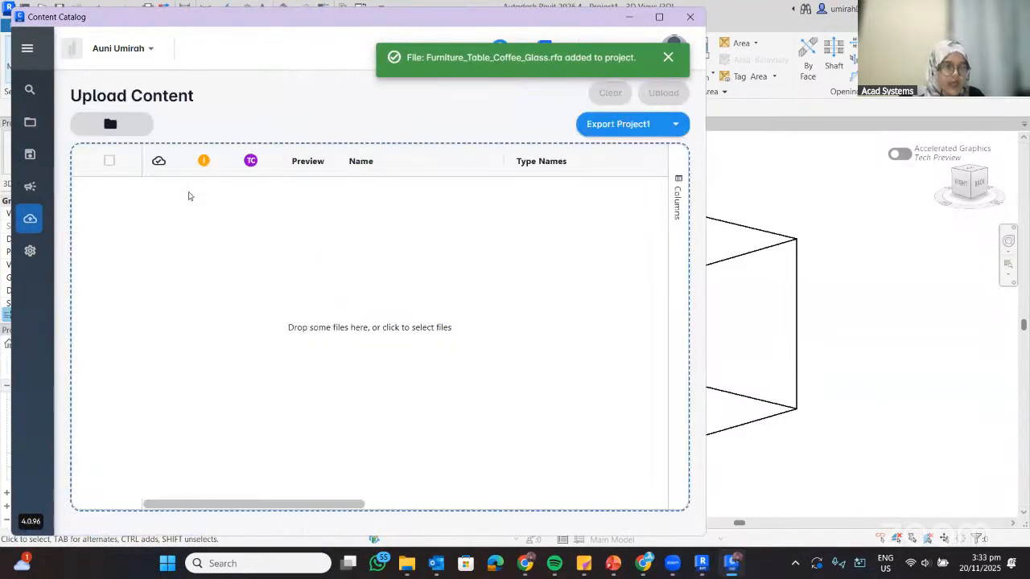
click(31, 121)
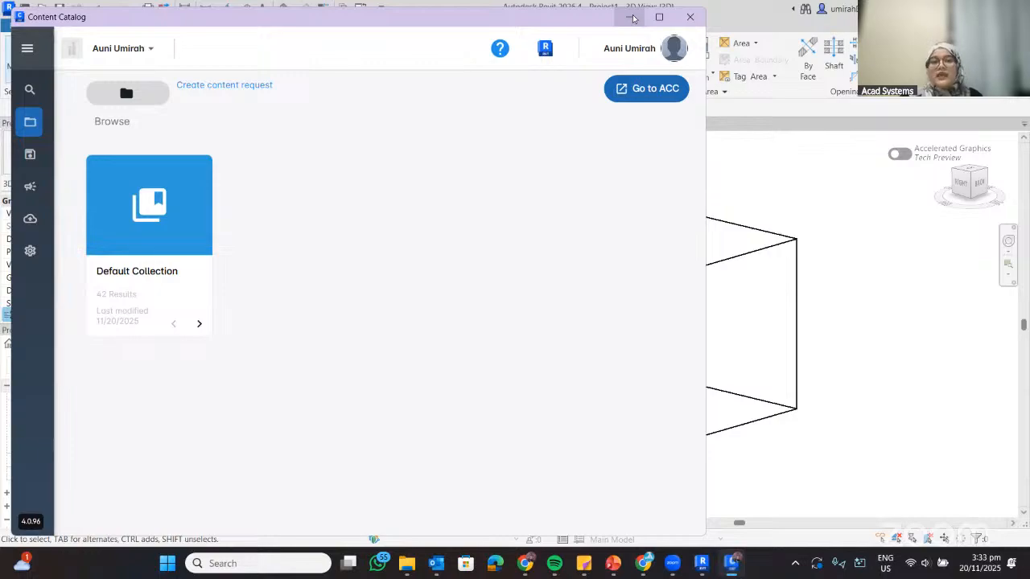
click(633, 18)
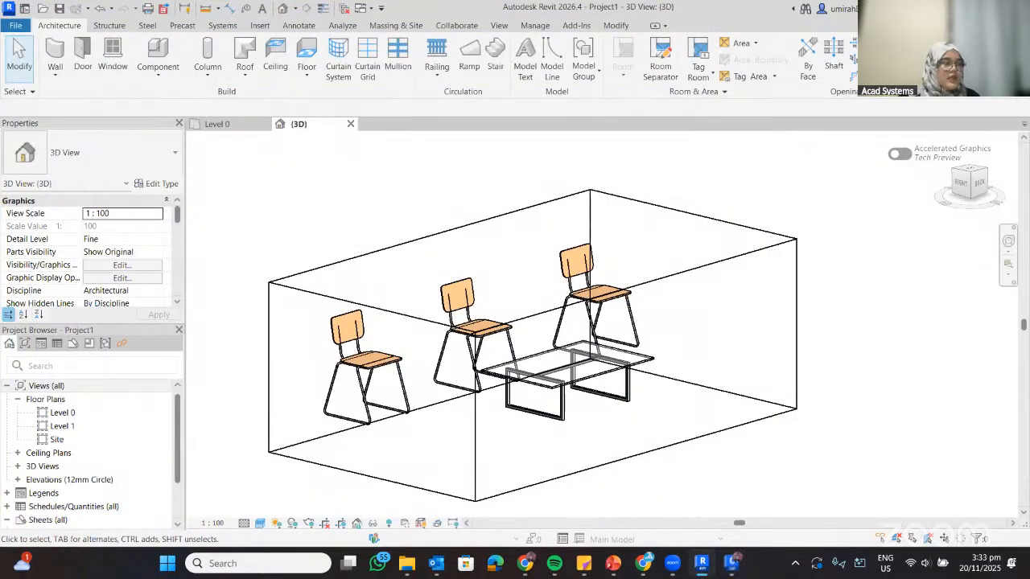